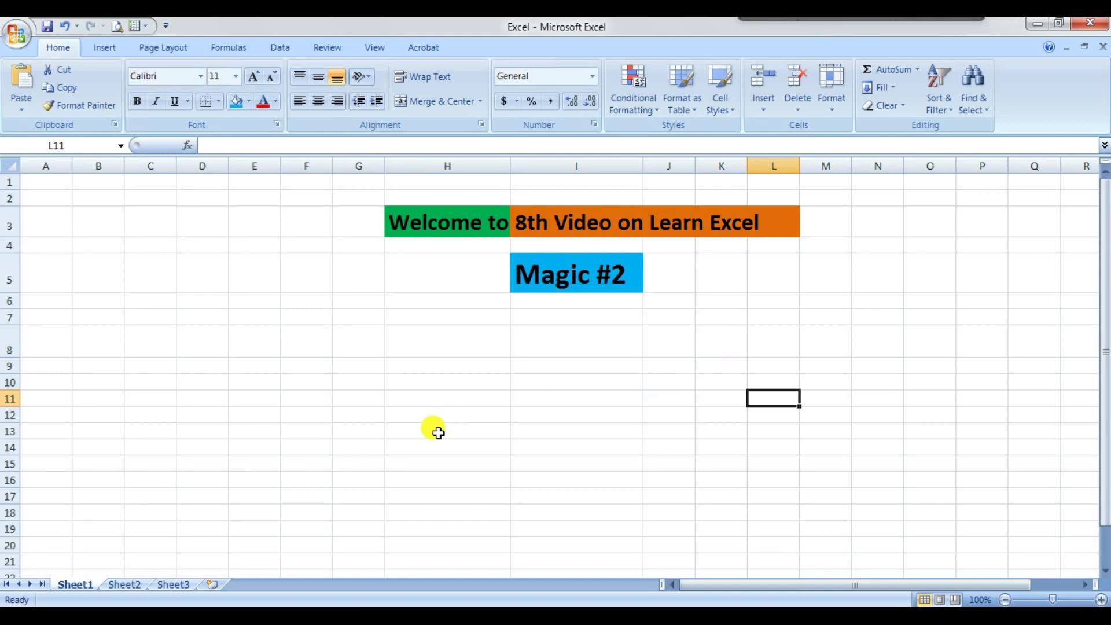
Step: Switch to Sheet2, which holds the conditionally formatted random numbers
left_click(124, 585)
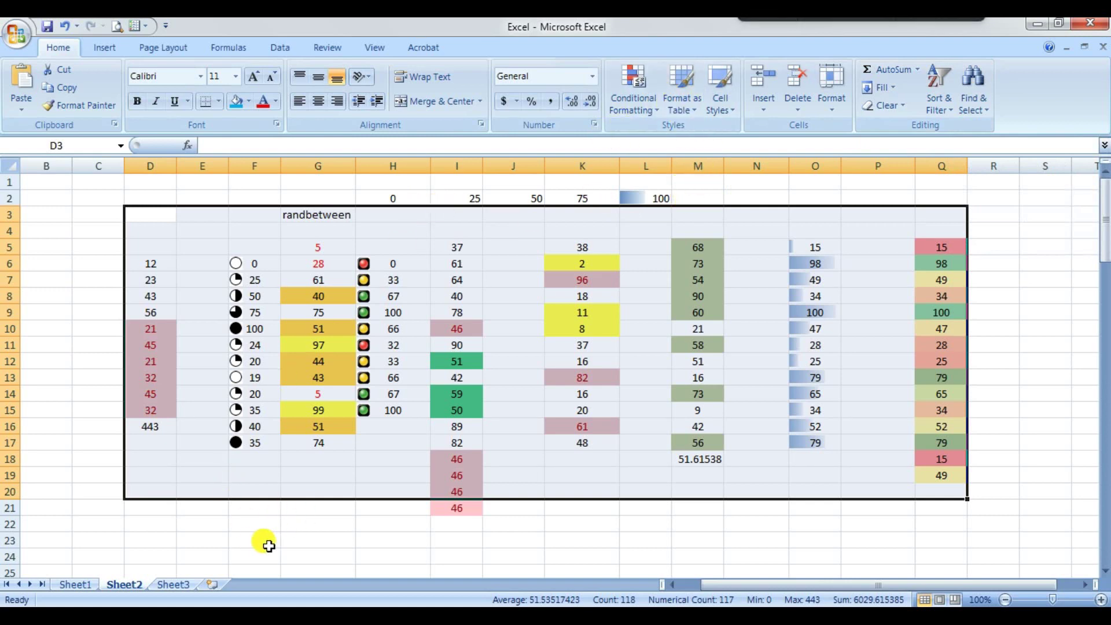
Step: On Sheet3, enter centred headers A, Operator and B in C8:E8
left_click(175, 585)
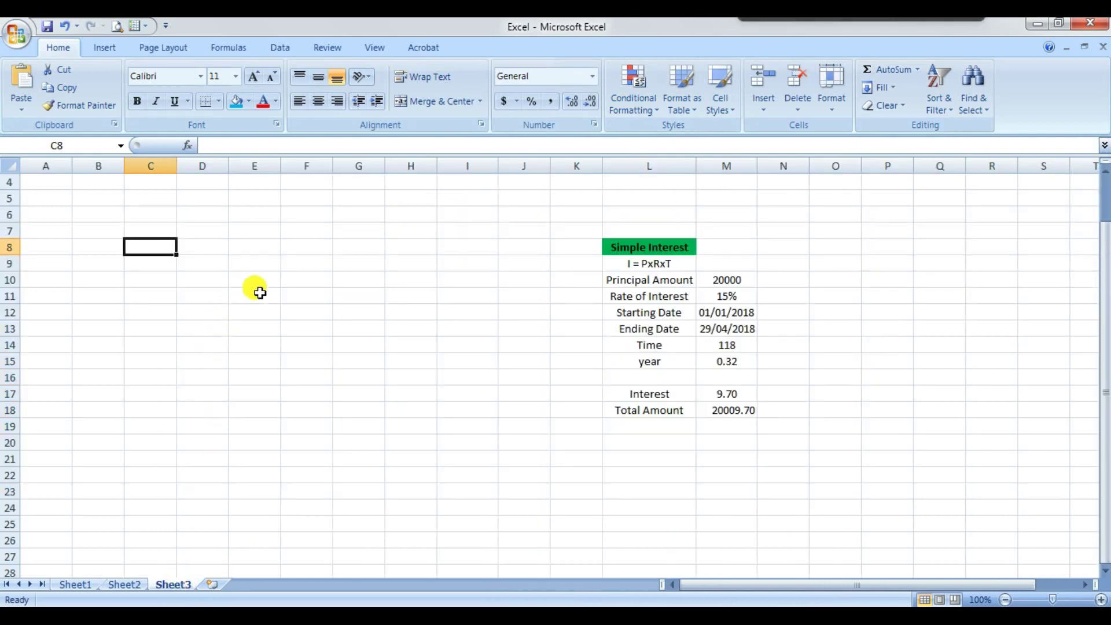
type("A")
key("Tab")
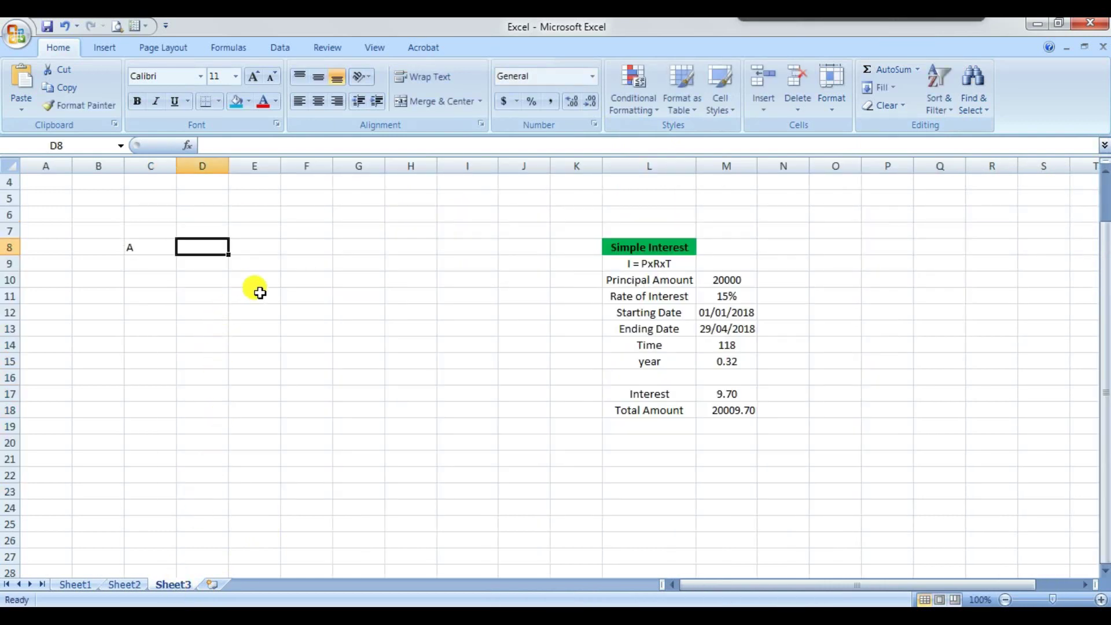
type("Opera")
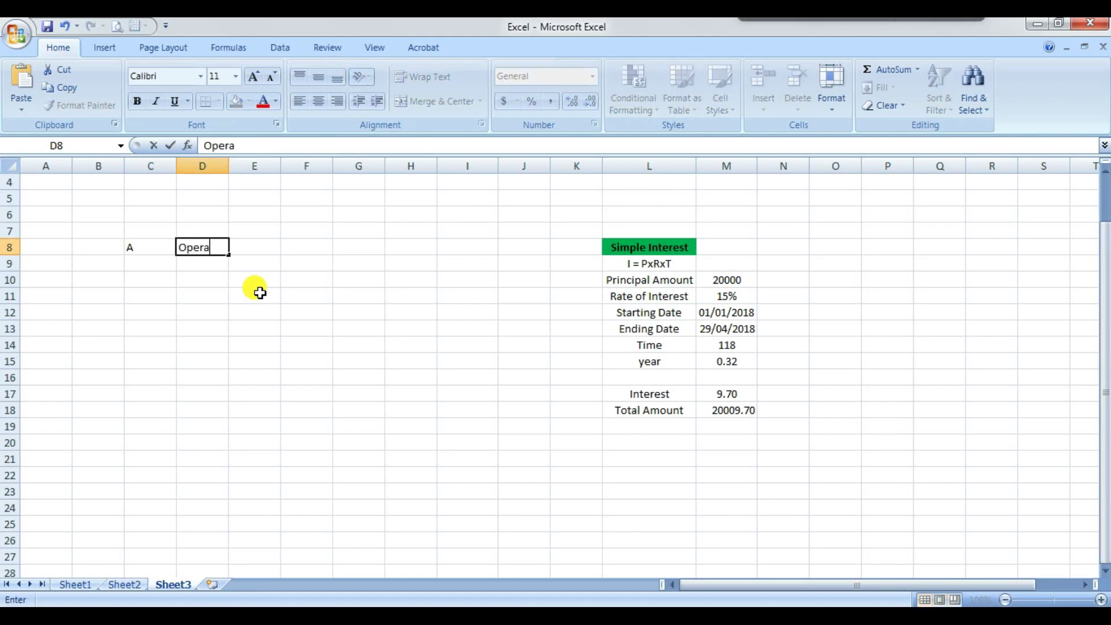
type("tor")
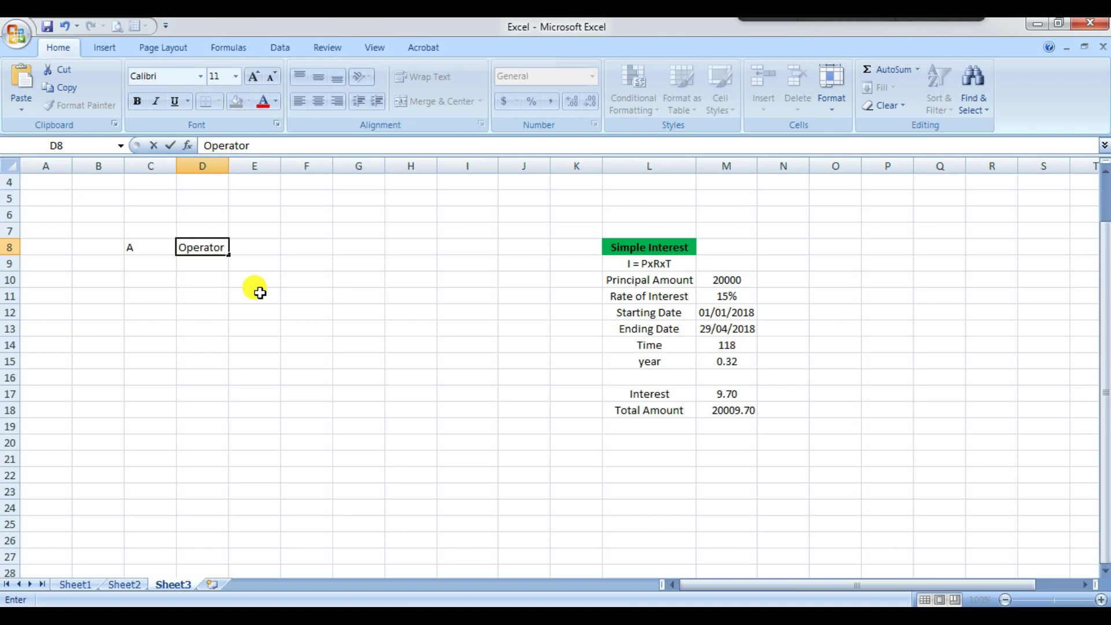
key("Tab")
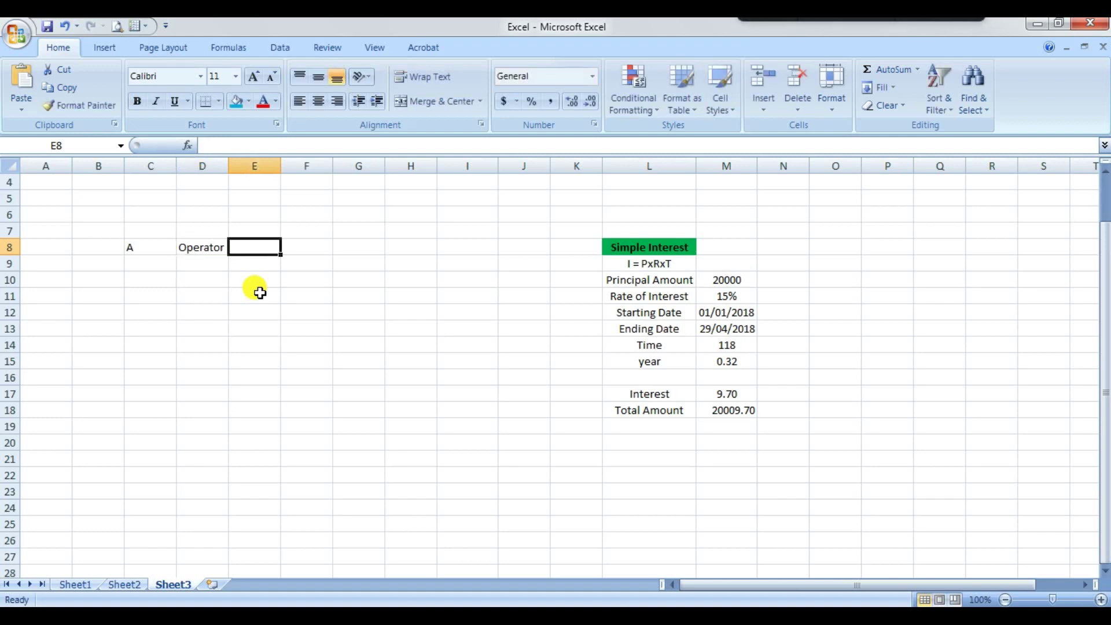
type("B")
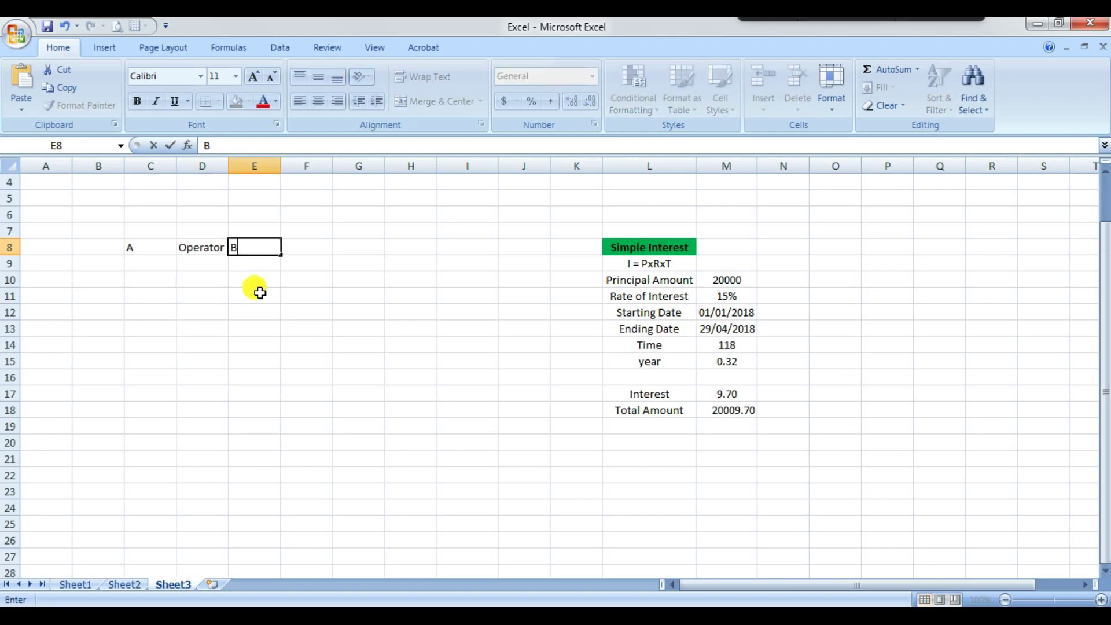
key("Return")
left_click_drag(162, 245, 269, 396)
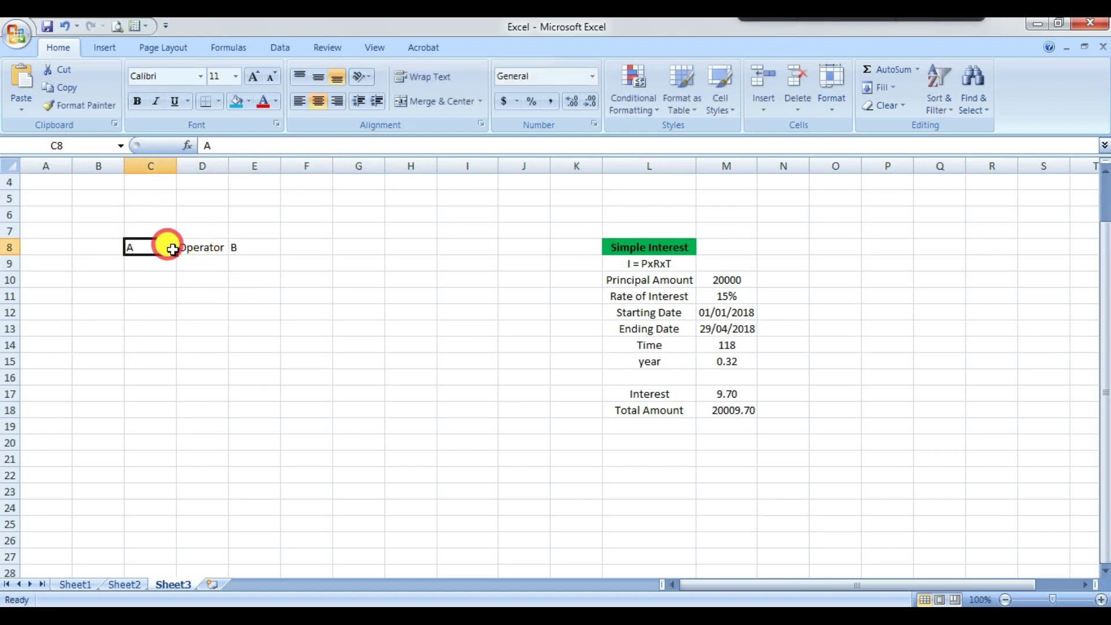
left_click(318, 102)
Step: Add the Result header in F8
left_click(318, 255)
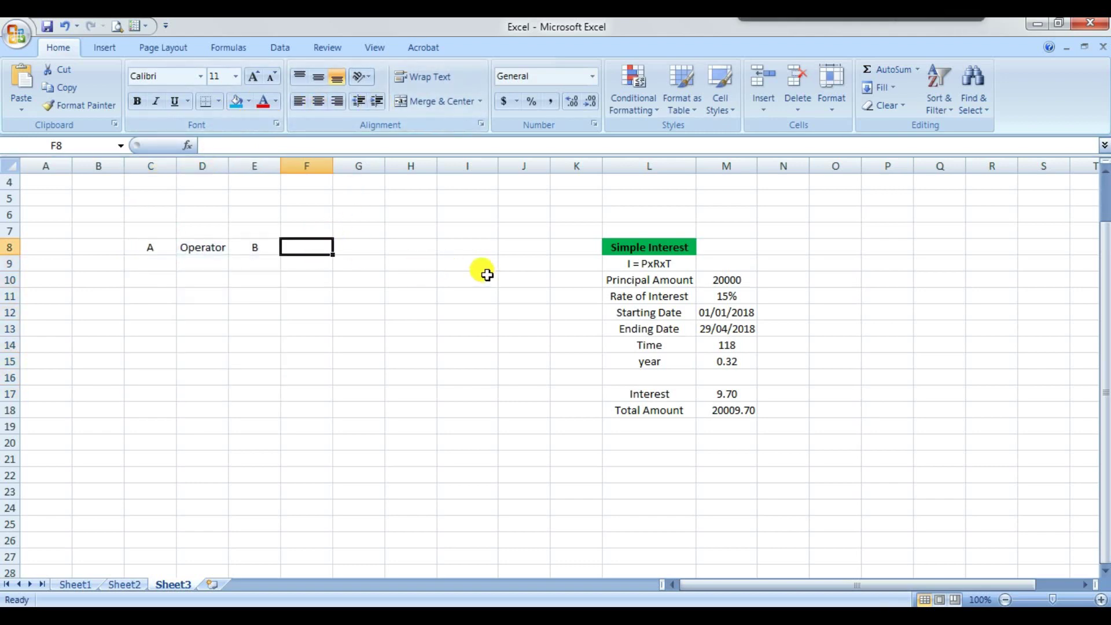
type("Res")
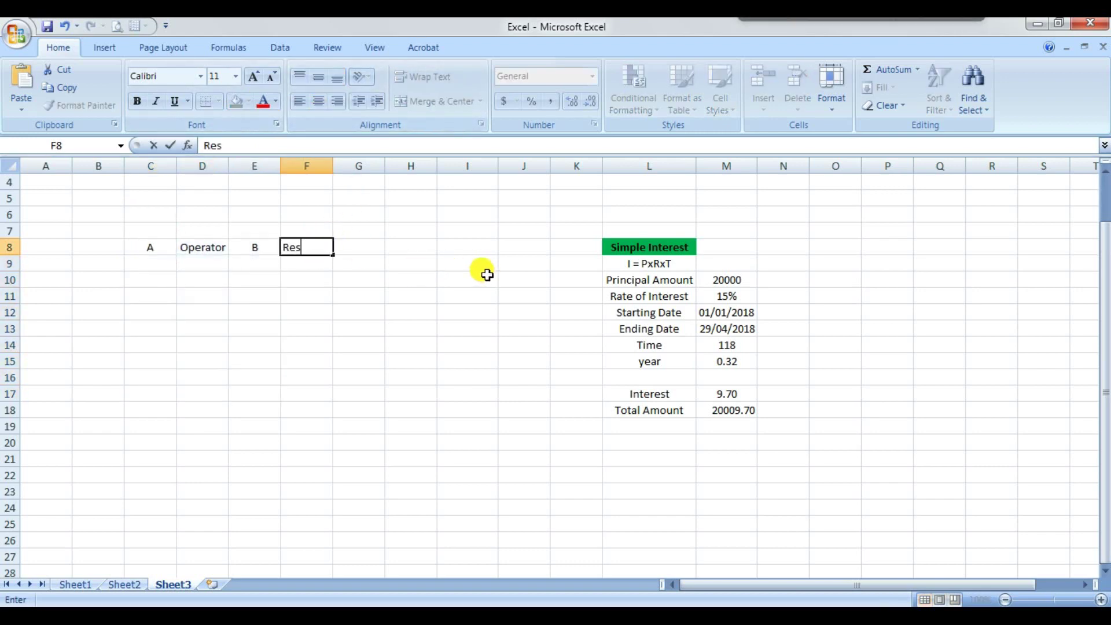
type("ult")
key("Return")
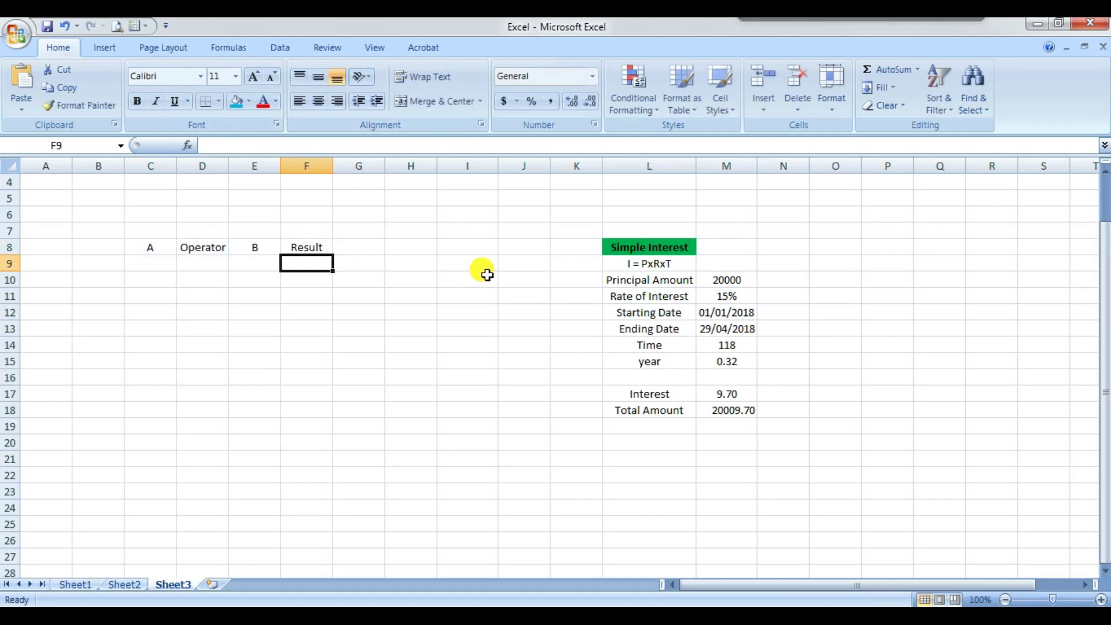
key("Left")
key("Left")
key("Left")
Step: Fill 12 into C9:C12 and 10 into E9:E12
type("12")
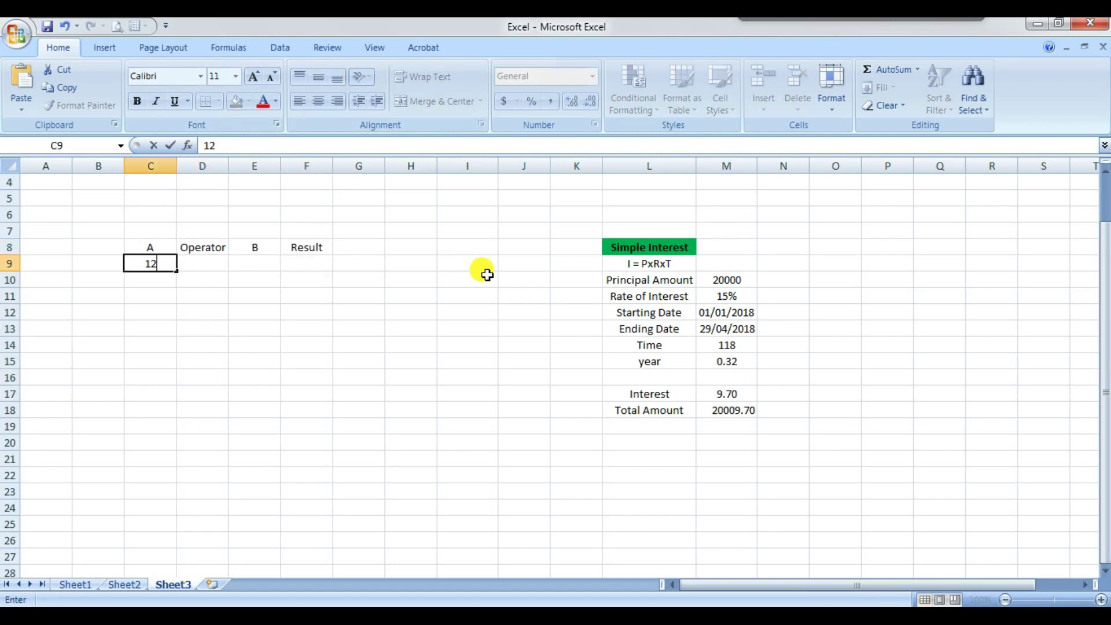
key("Tab")
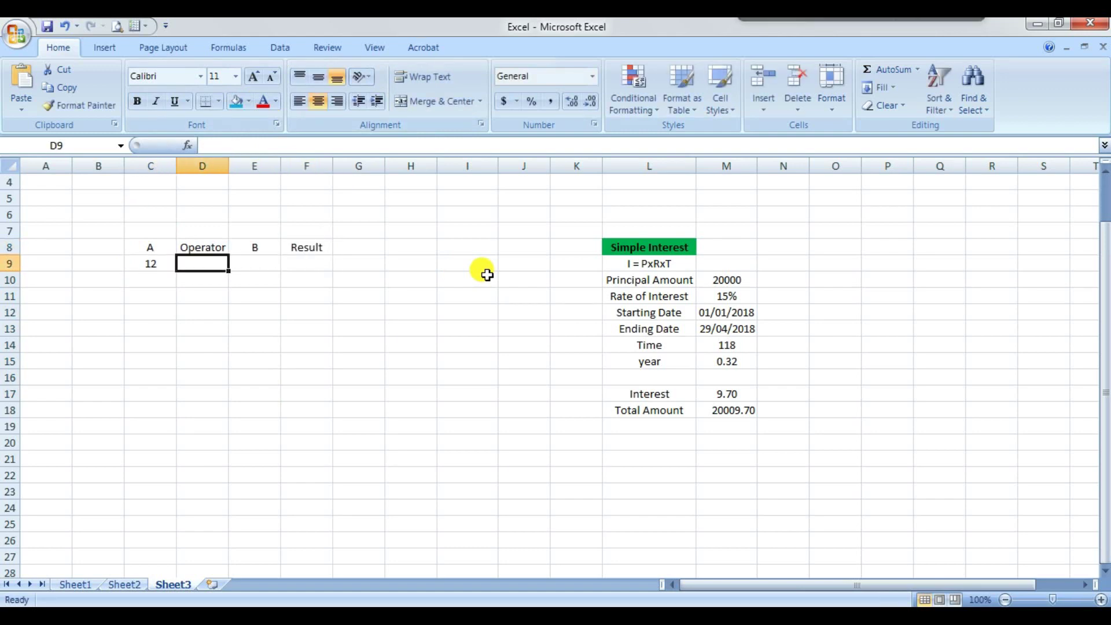
key("Tab")
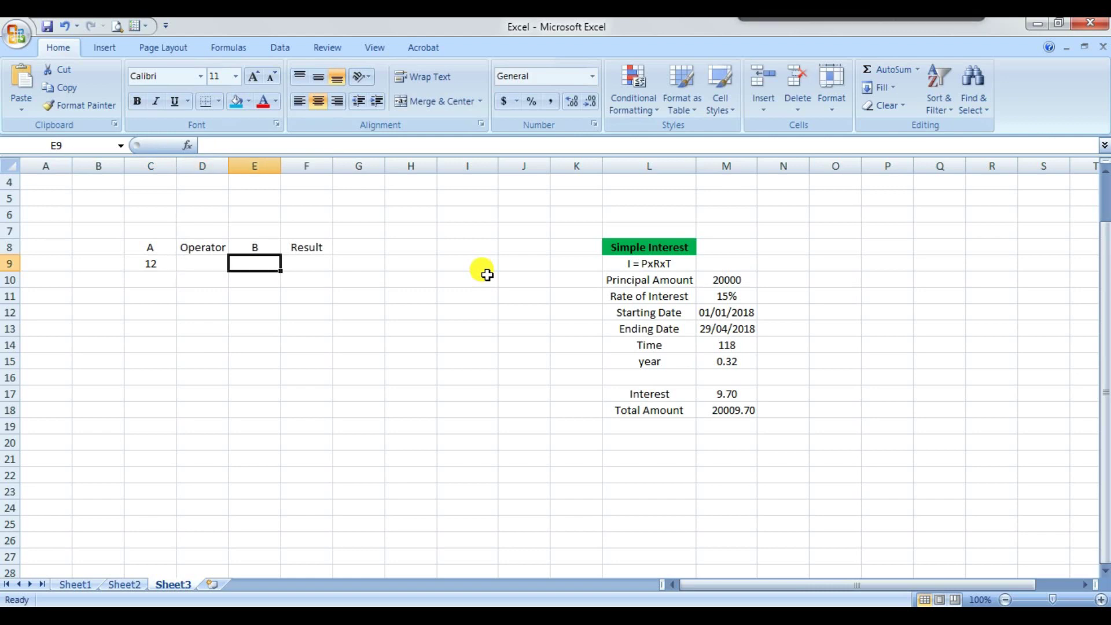
type("10")
key("Return")
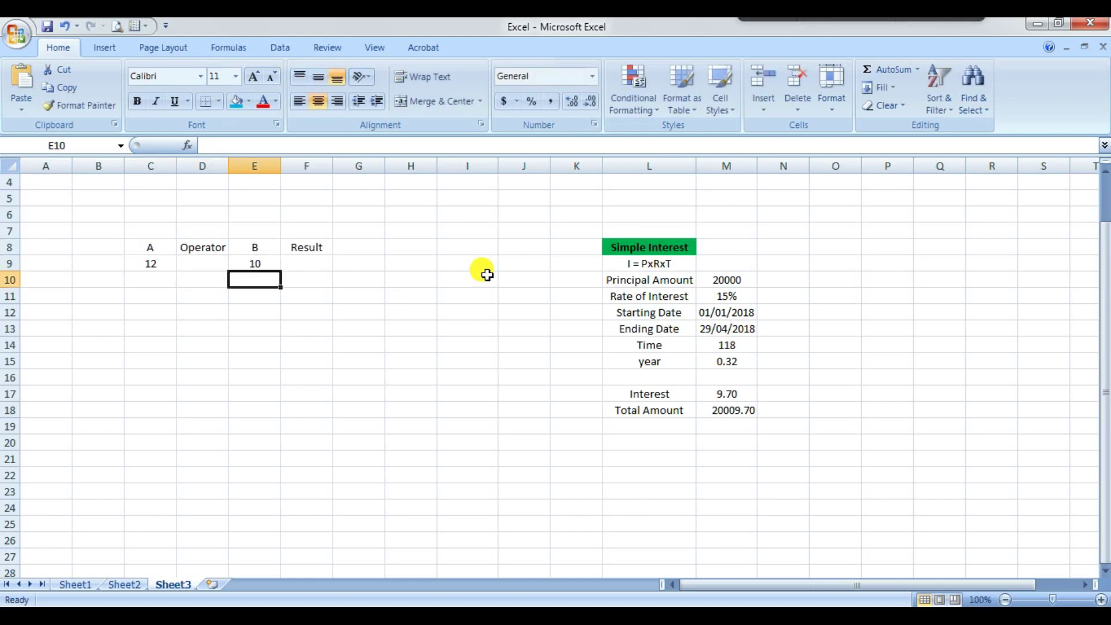
left_click(155, 264)
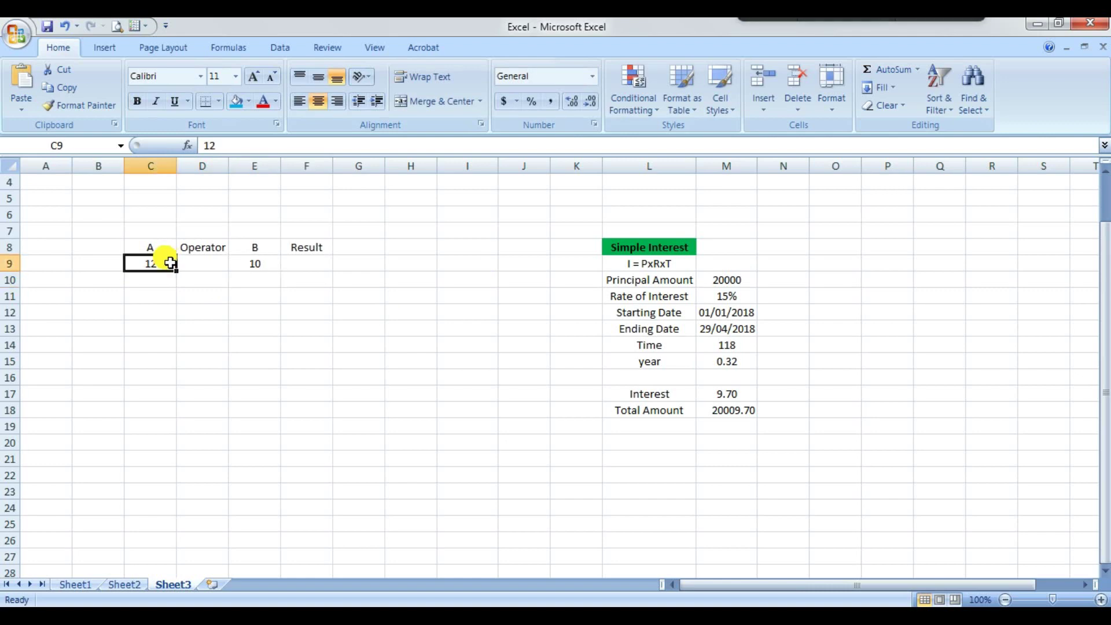
left_click_drag(176, 272, 176, 316)
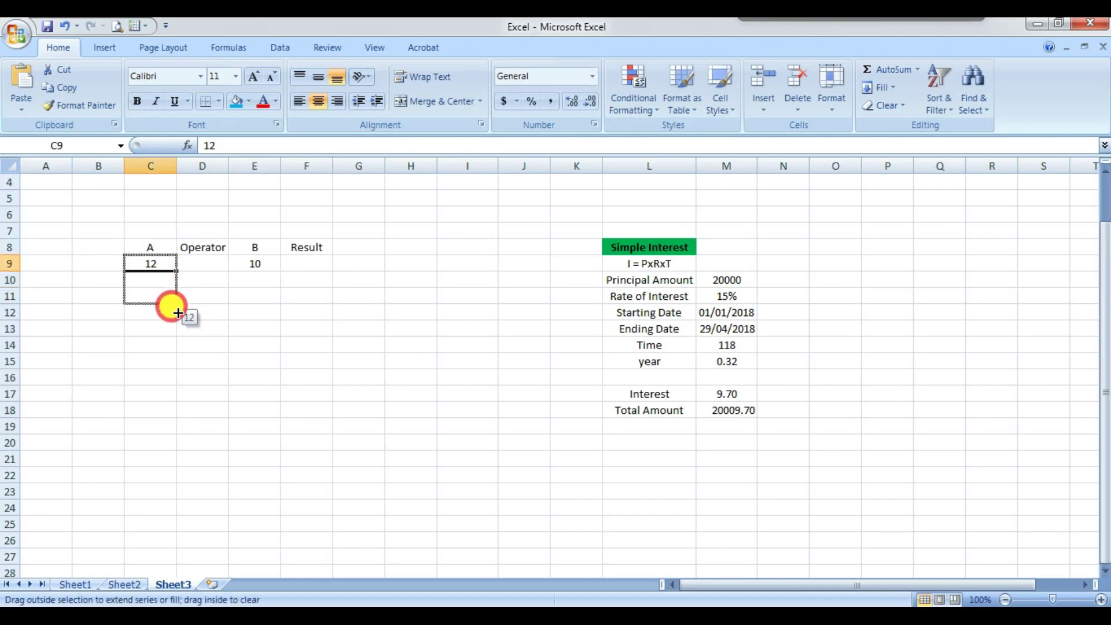
left_click(272, 271)
left_click_drag(280, 272, 277, 318)
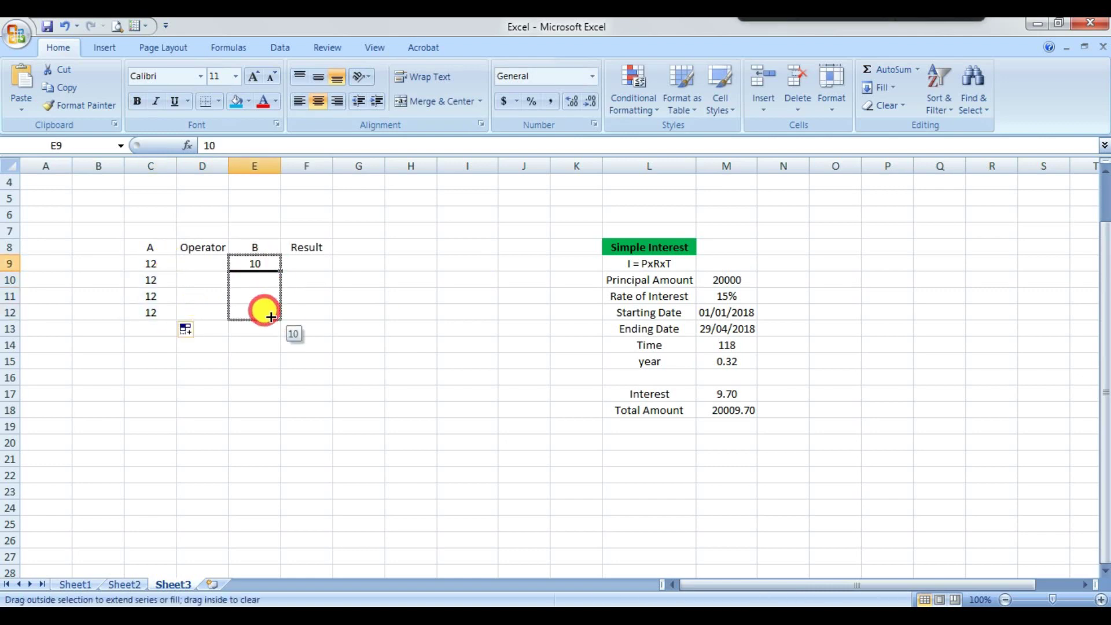
Step: Enter the operators +, -, * and / in D9:D12
left_click(206, 263)
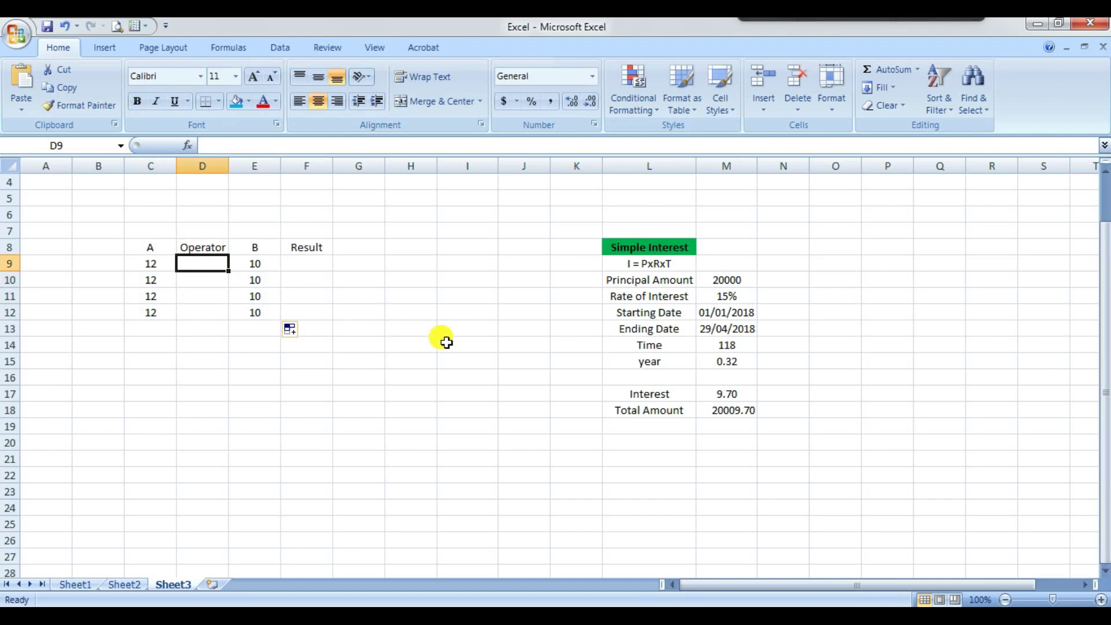
type("+")
key("Return")
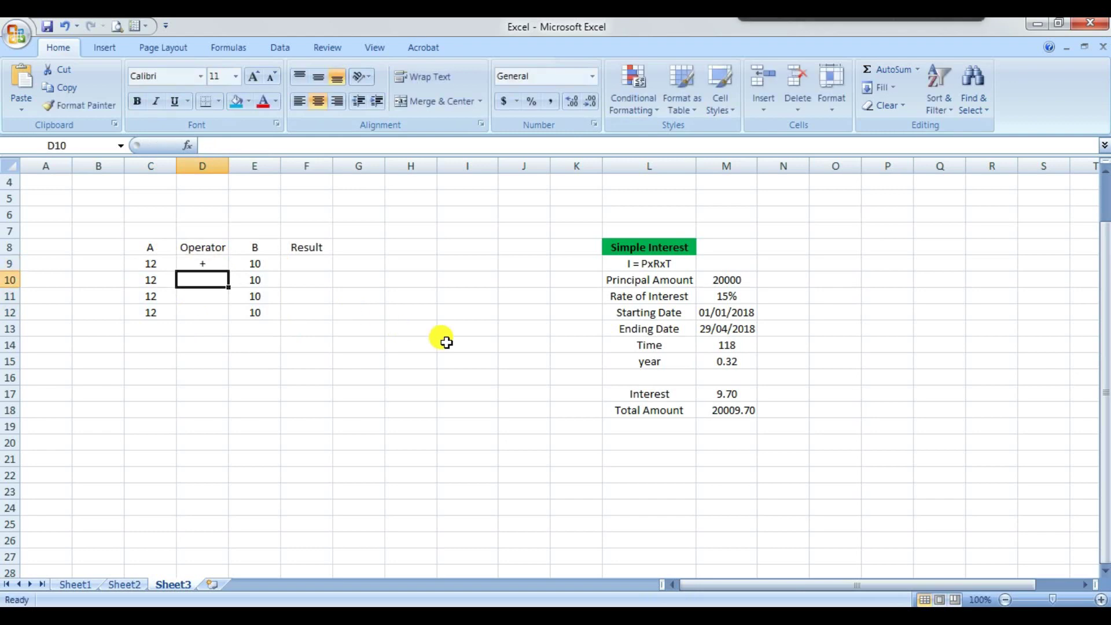
type("-")
key("Return")
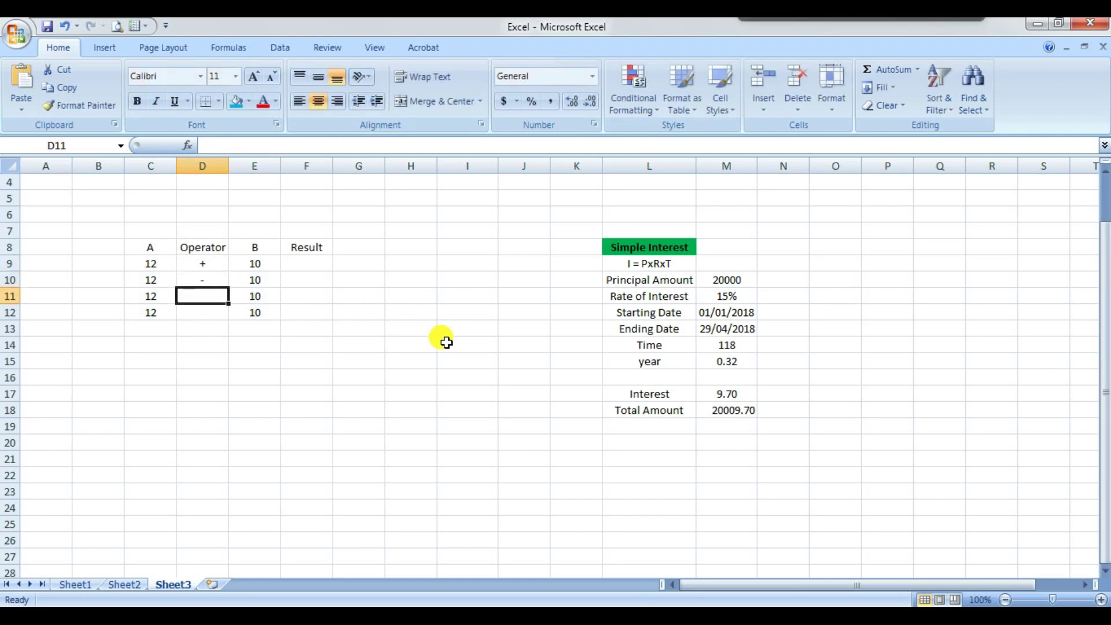
type("*")
key("Return")
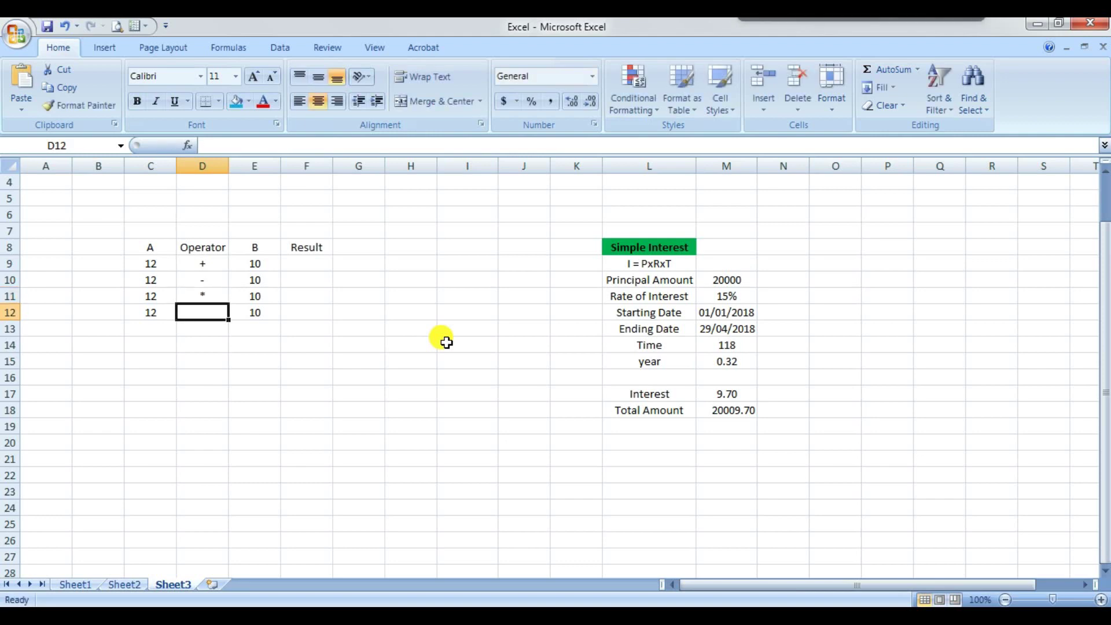
key("slash")
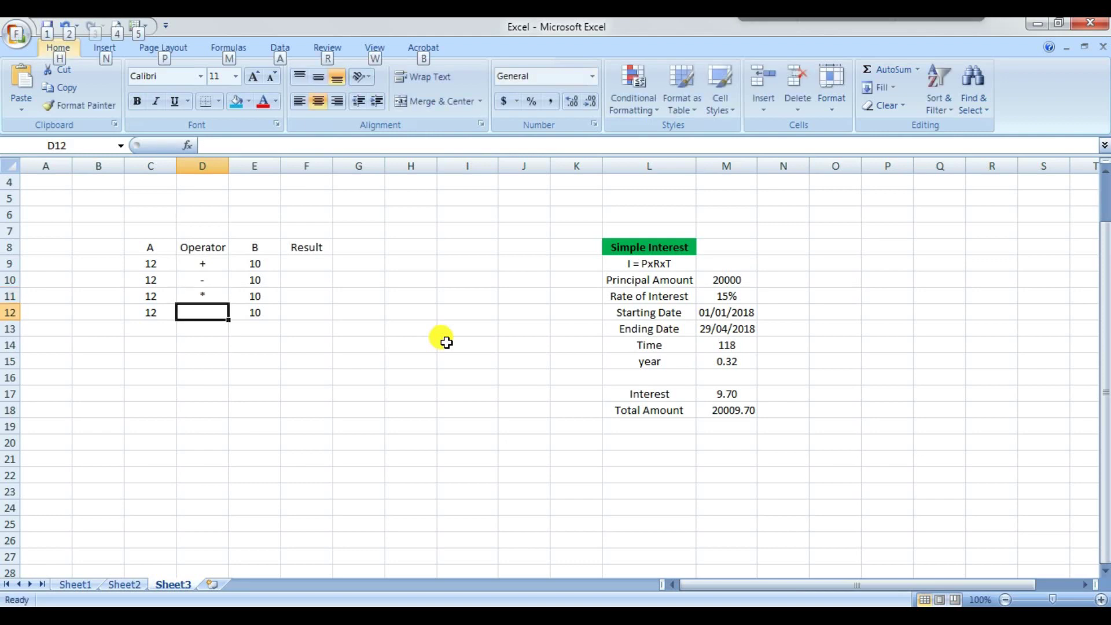
key("Escape")
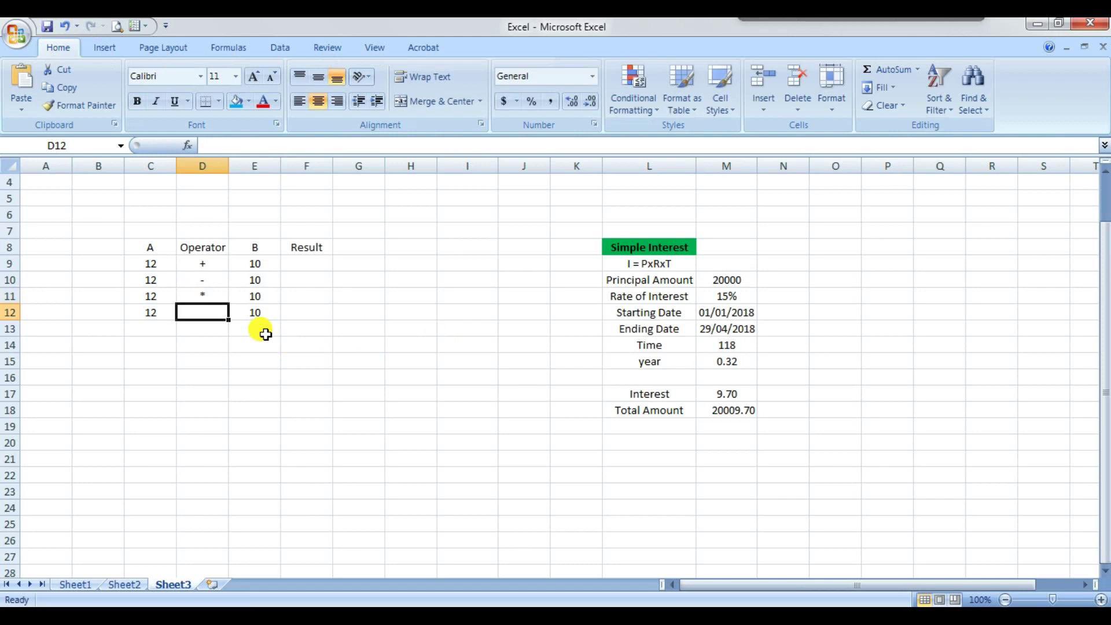
key("slash")
key("Escape")
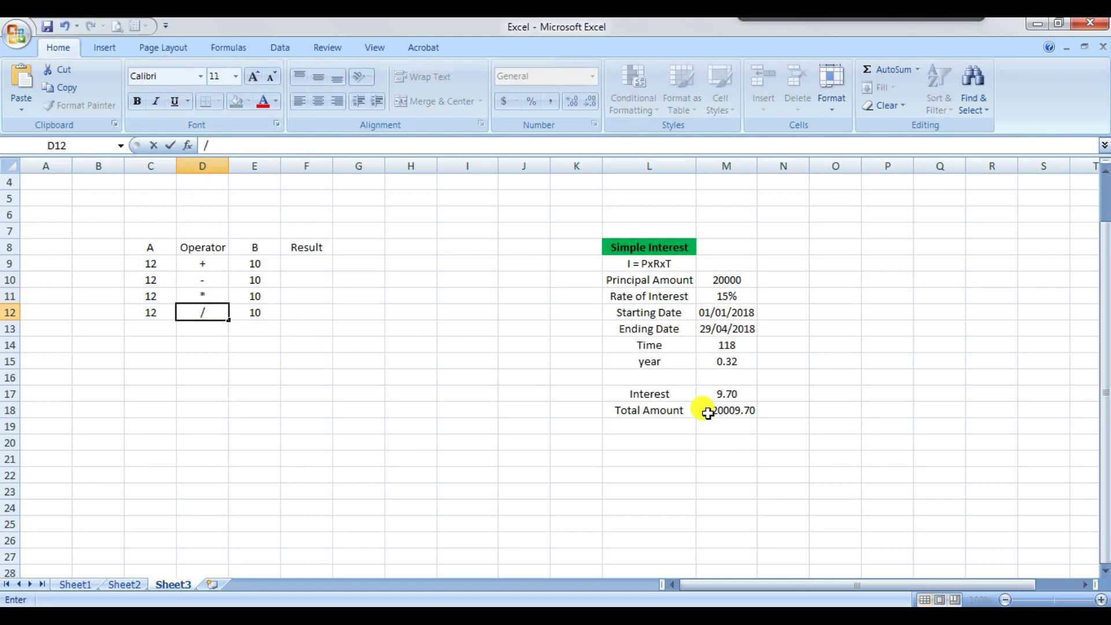
key("Return")
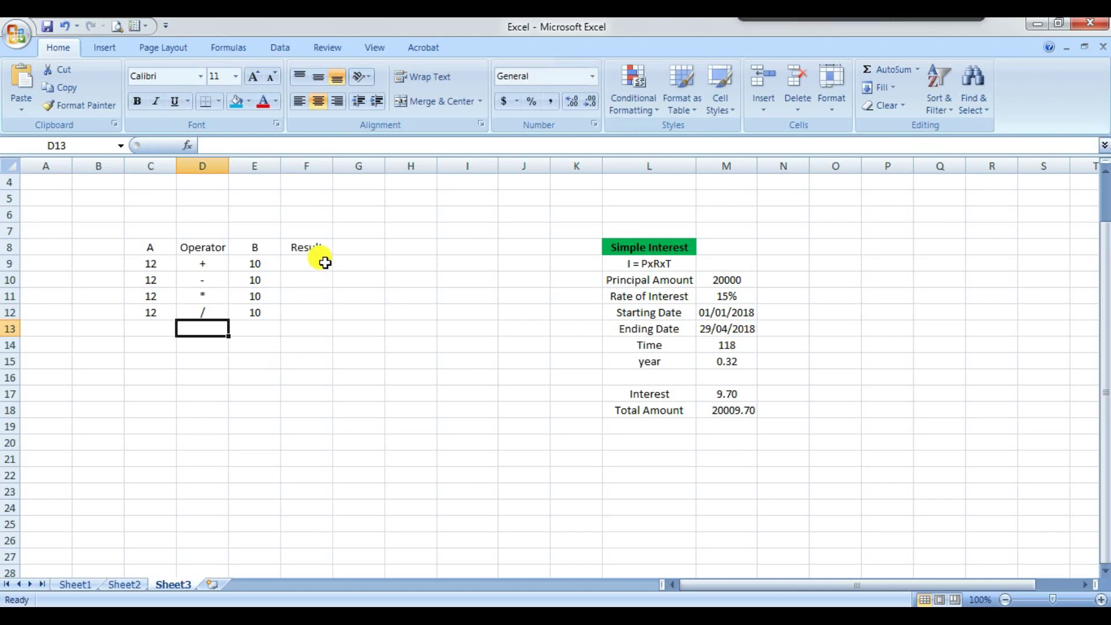
Step: Enter =C9+E9 in F9 giving 22, and centre F9:F12
left_click(325, 263)
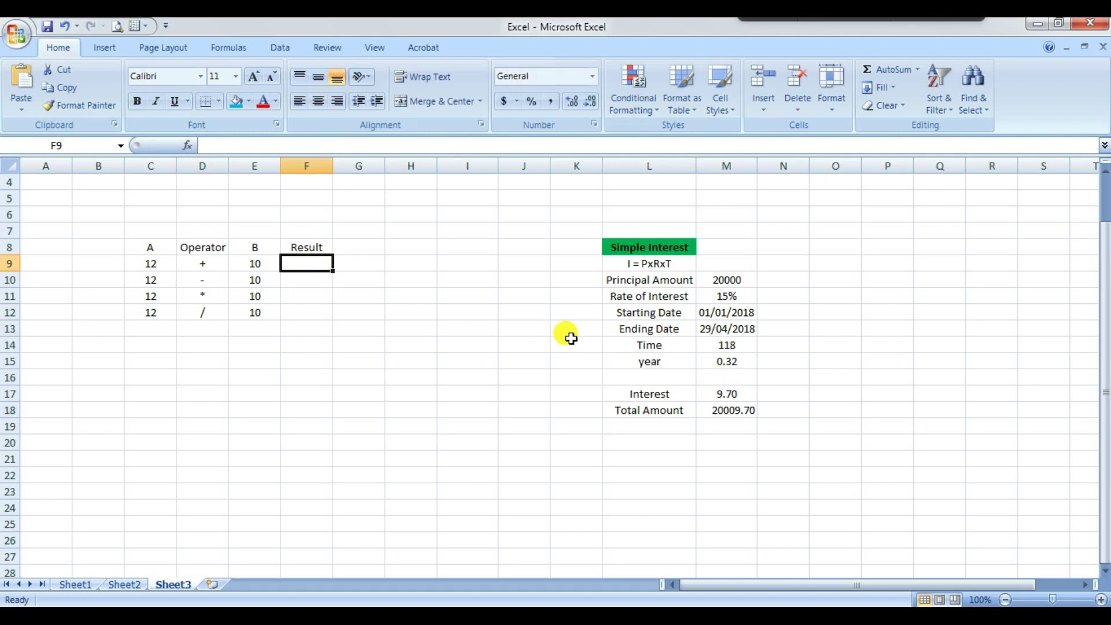
type("=")
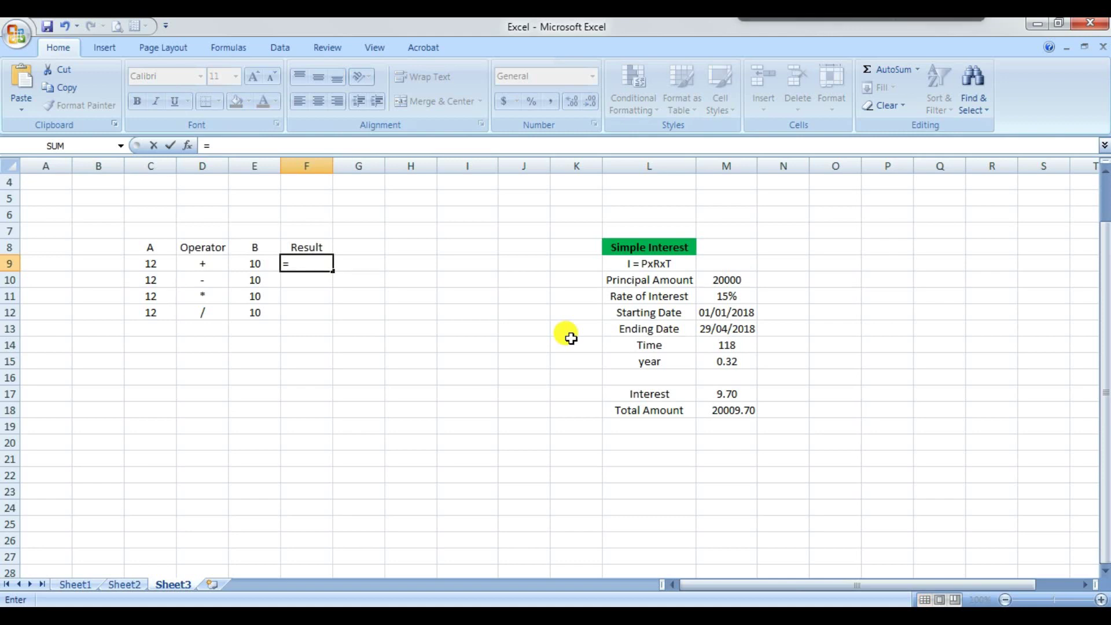
key("Left")
key("Left")
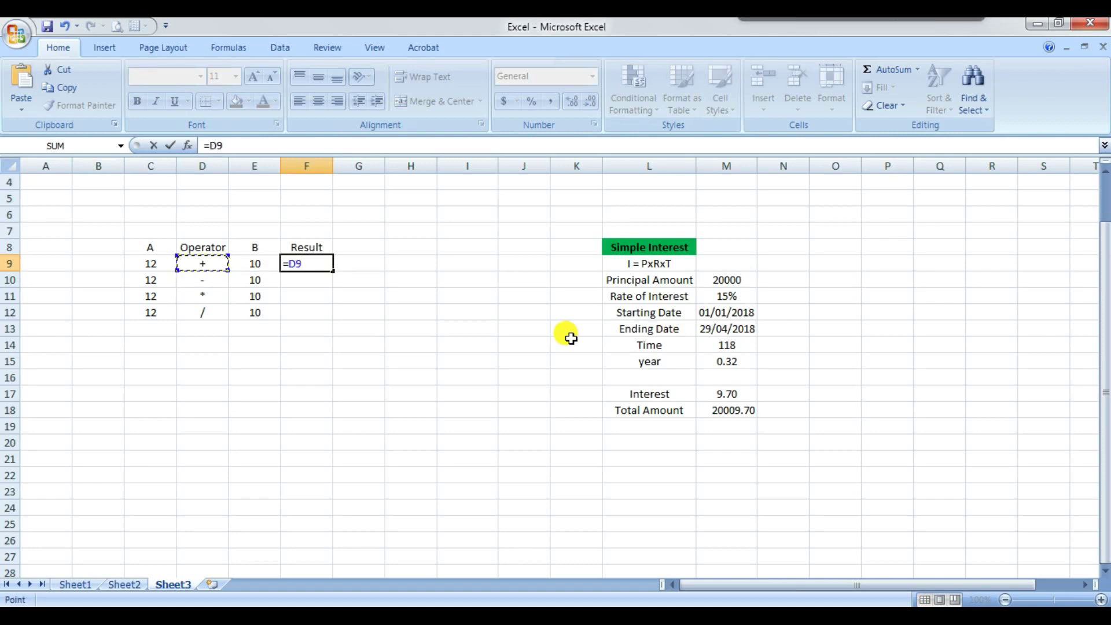
key("Left")
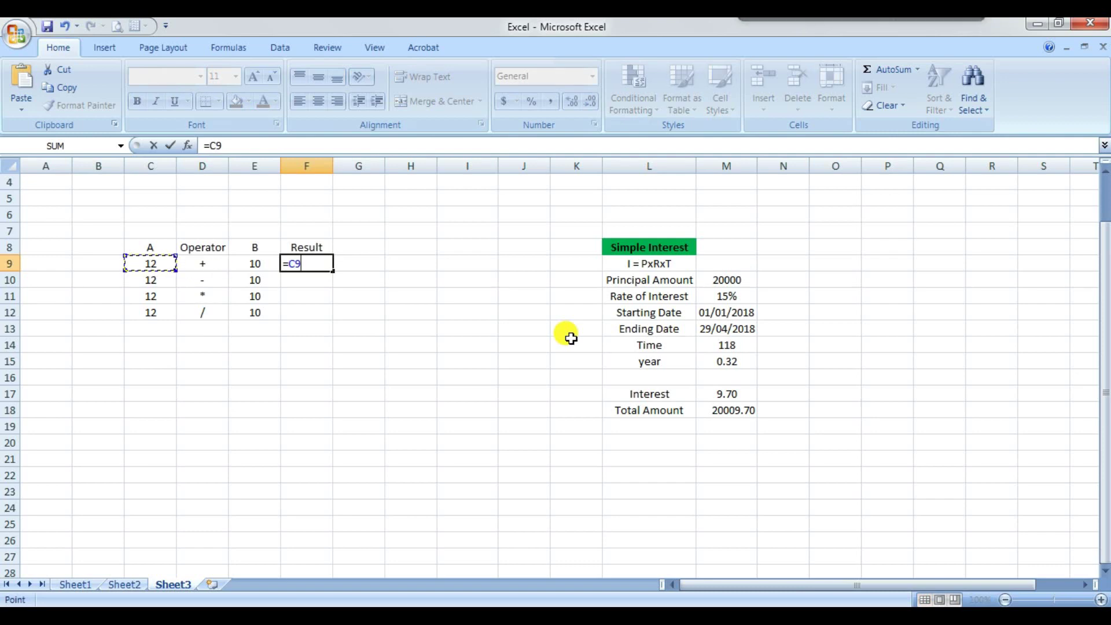
type("+")
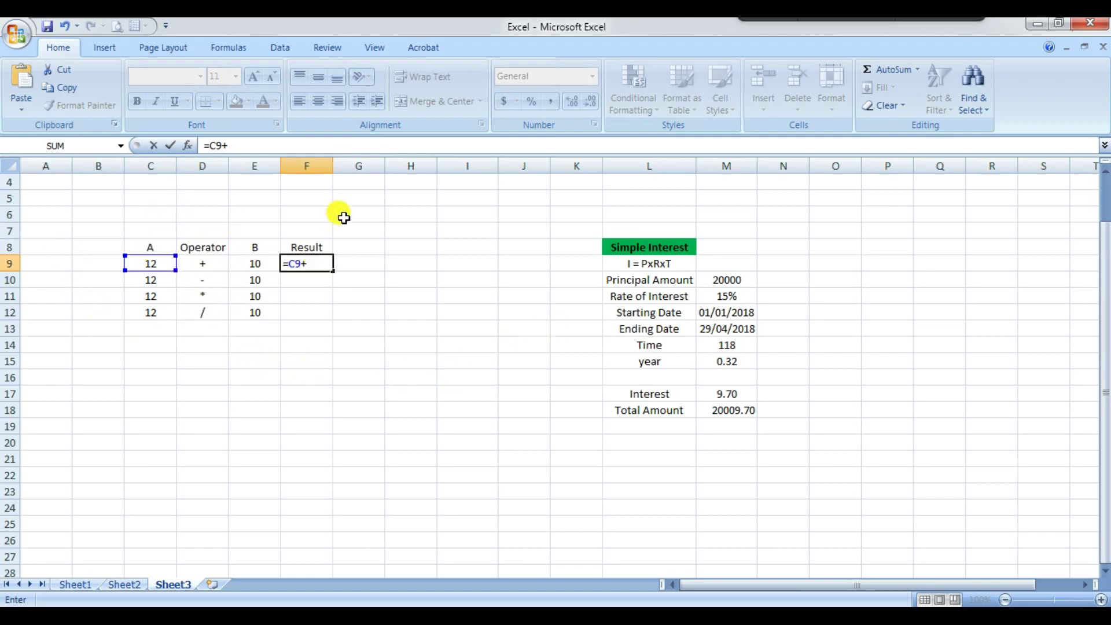
left_click(251, 260)
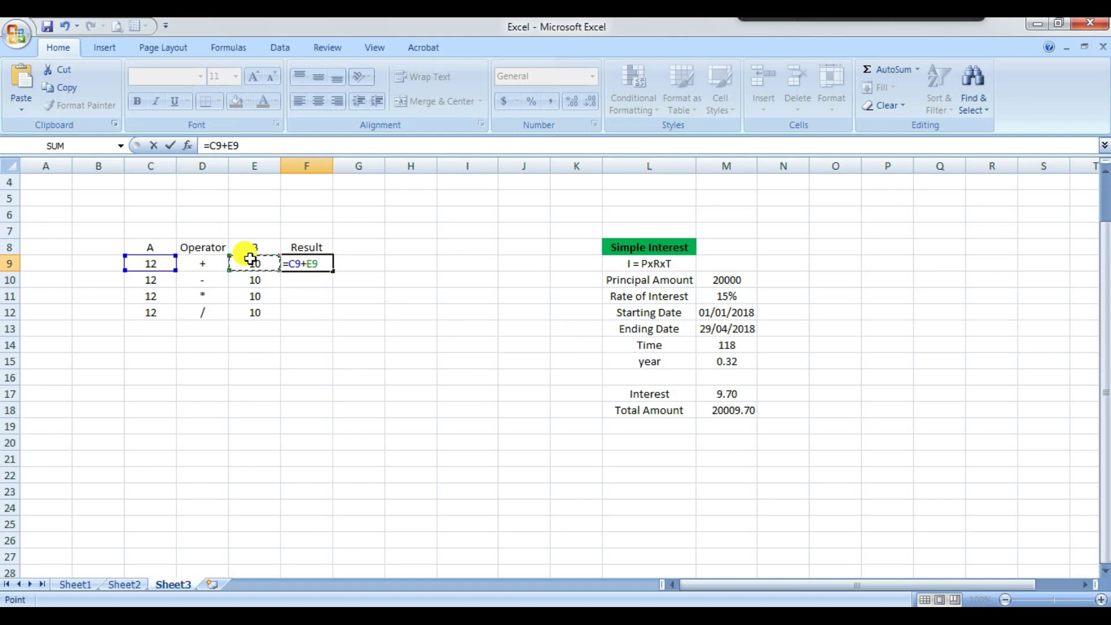
key("Return")
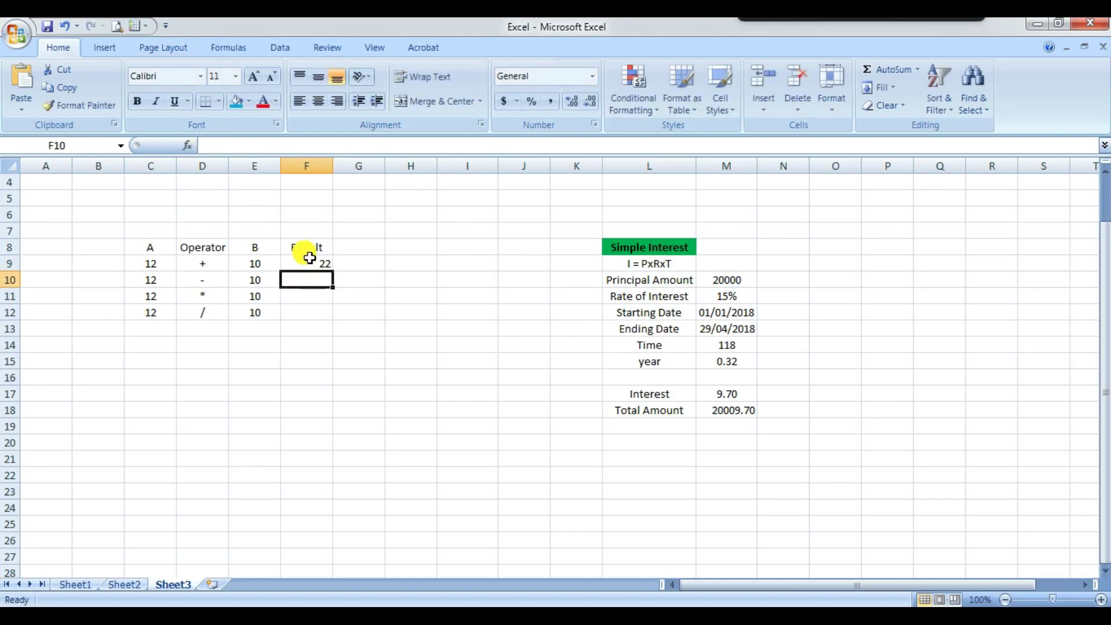
left_click_drag(305, 260, 306, 313)
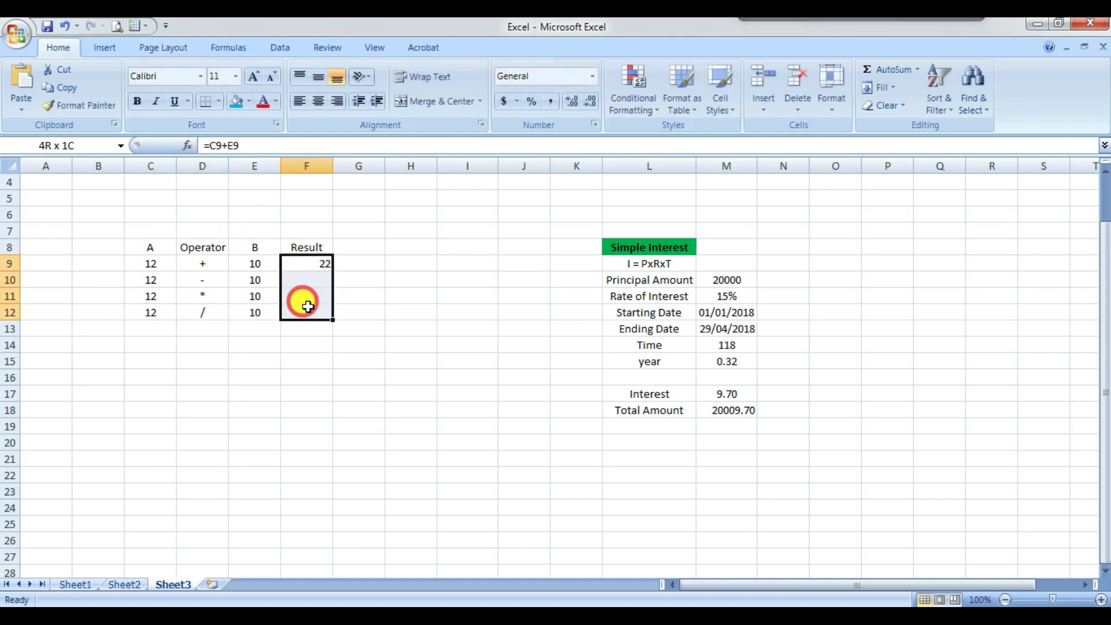
left_click(318, 104)
left_click(362, 339)
Step: Enter the subtraction formula =C10-E10 in F10, giving 2
left_click(307, 280)
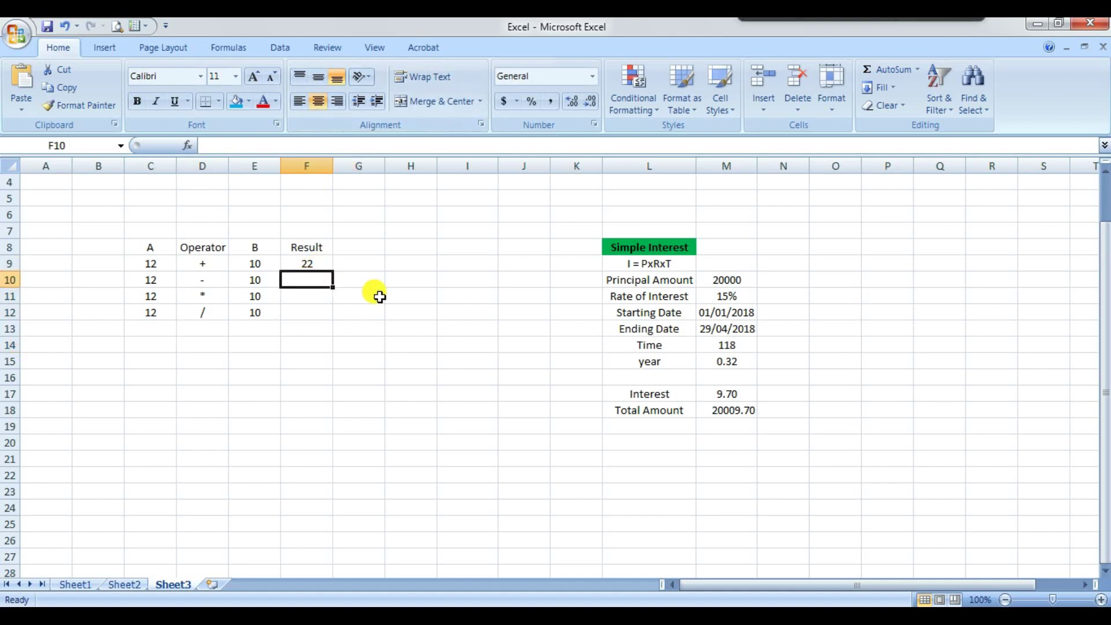
type("=")
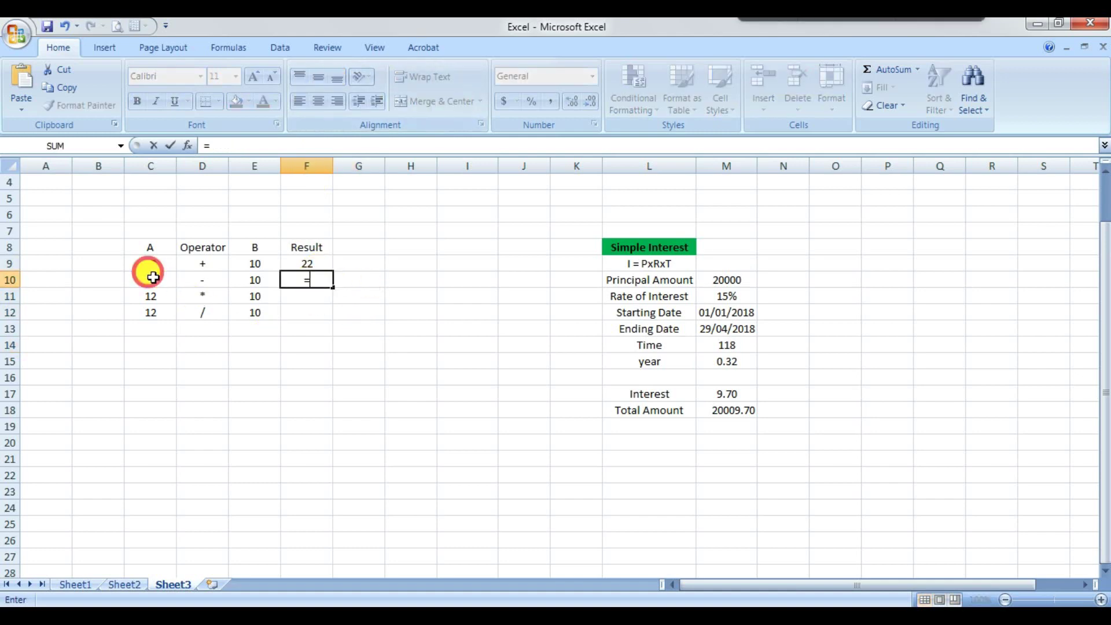
left_click(151, 279)
type("-")
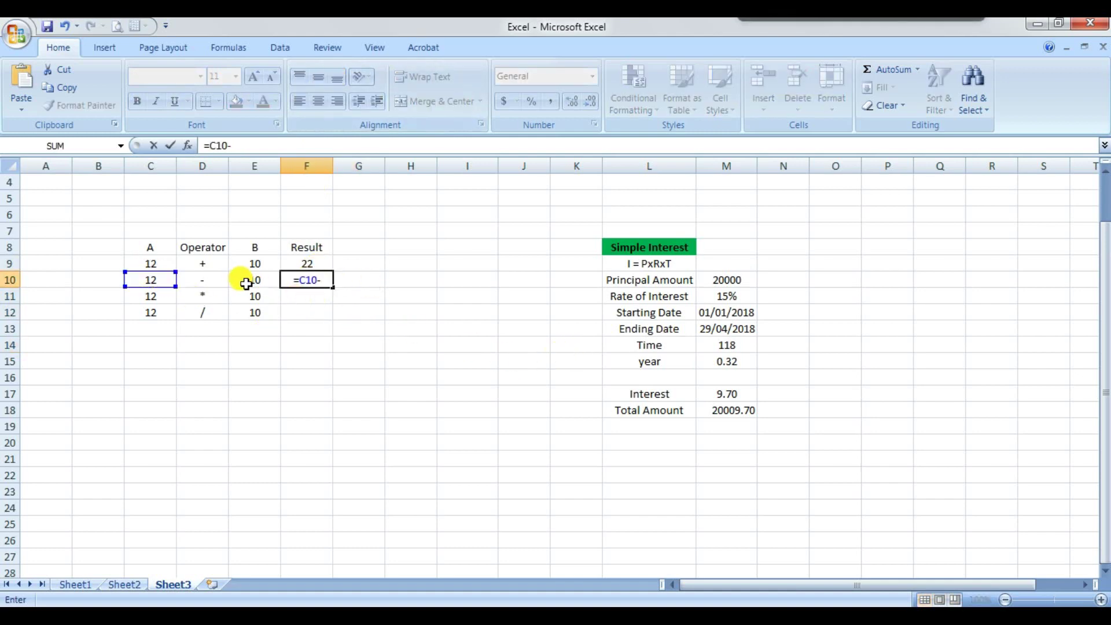
left_click(244, 283)
key("Return")
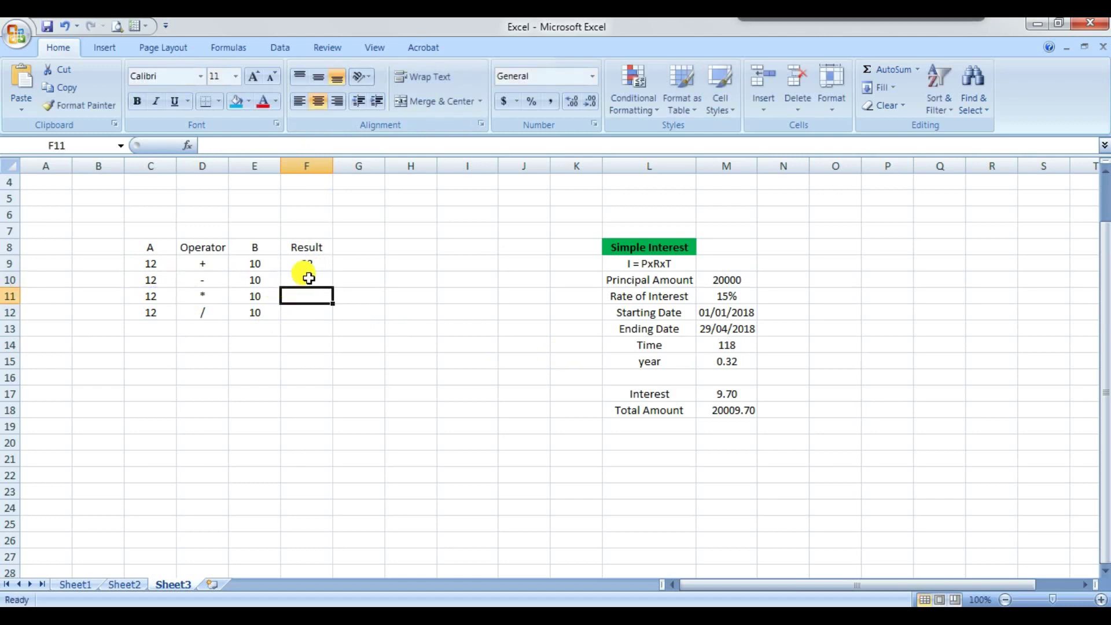
left_click(307, 279)
Step: Enter the multiplication formula =C11*E11 in F11, giving 120
left_click(309, 300)
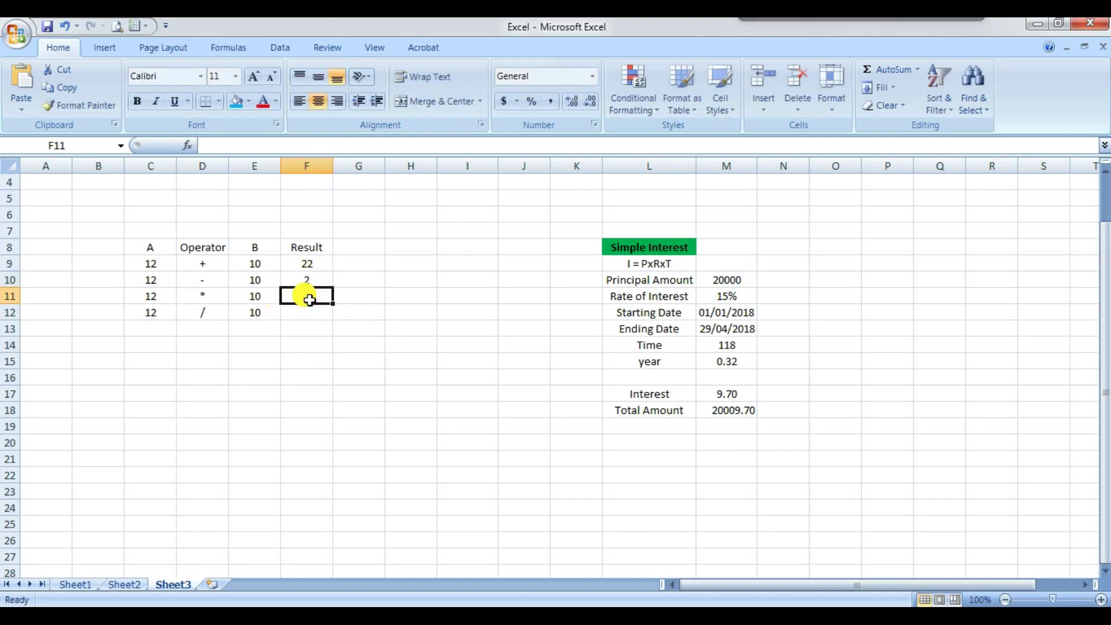
type("=")
left_click(159, 298)
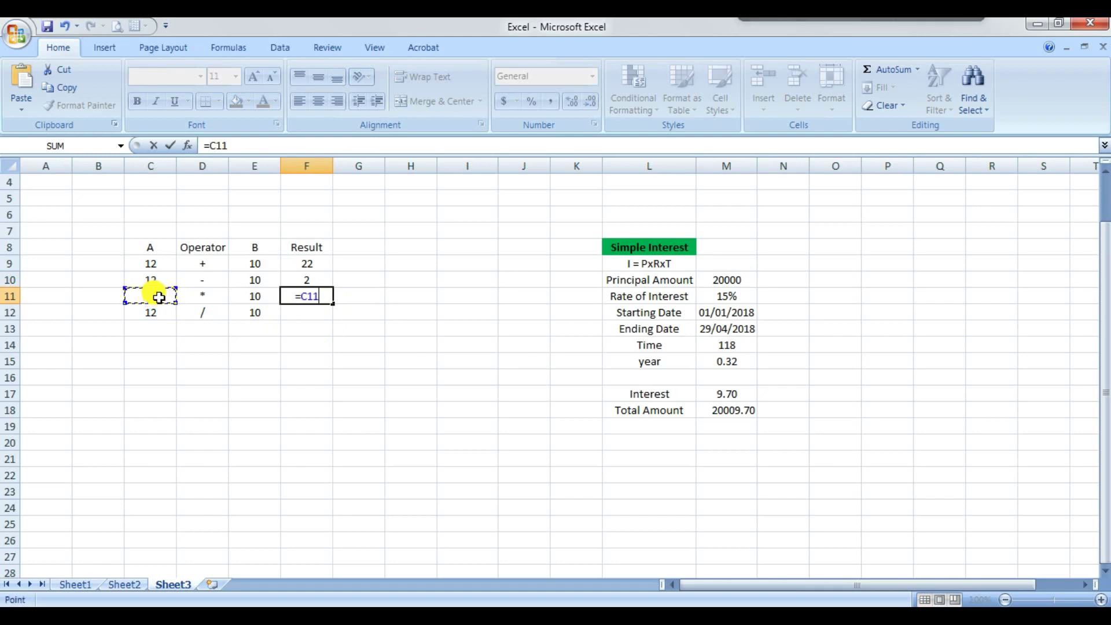
type("*")
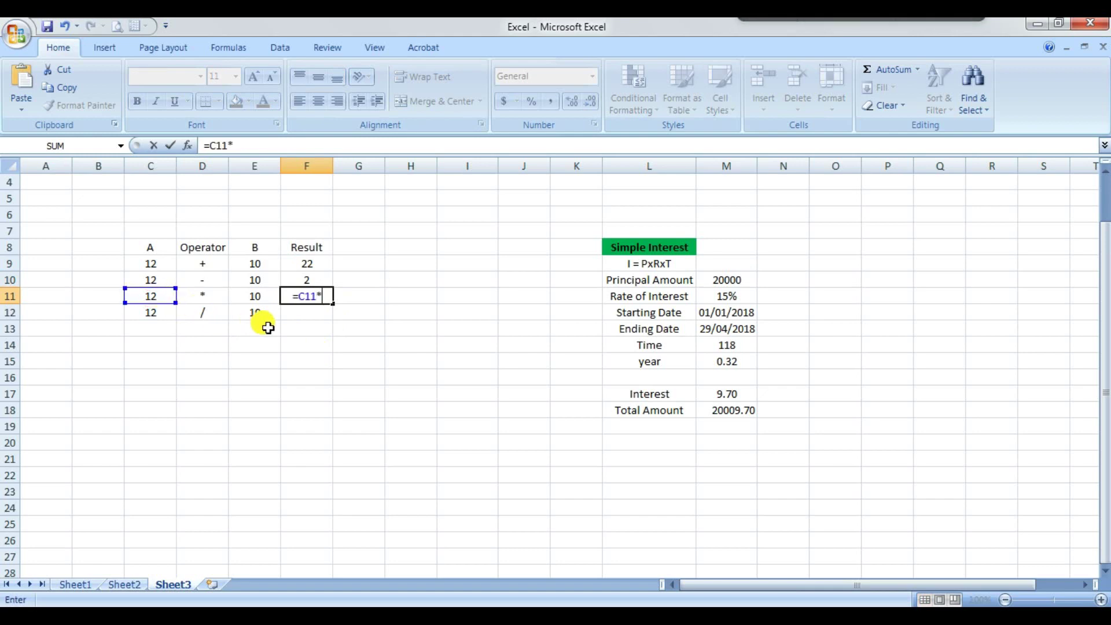
left_click(249, 296)
key("Return")
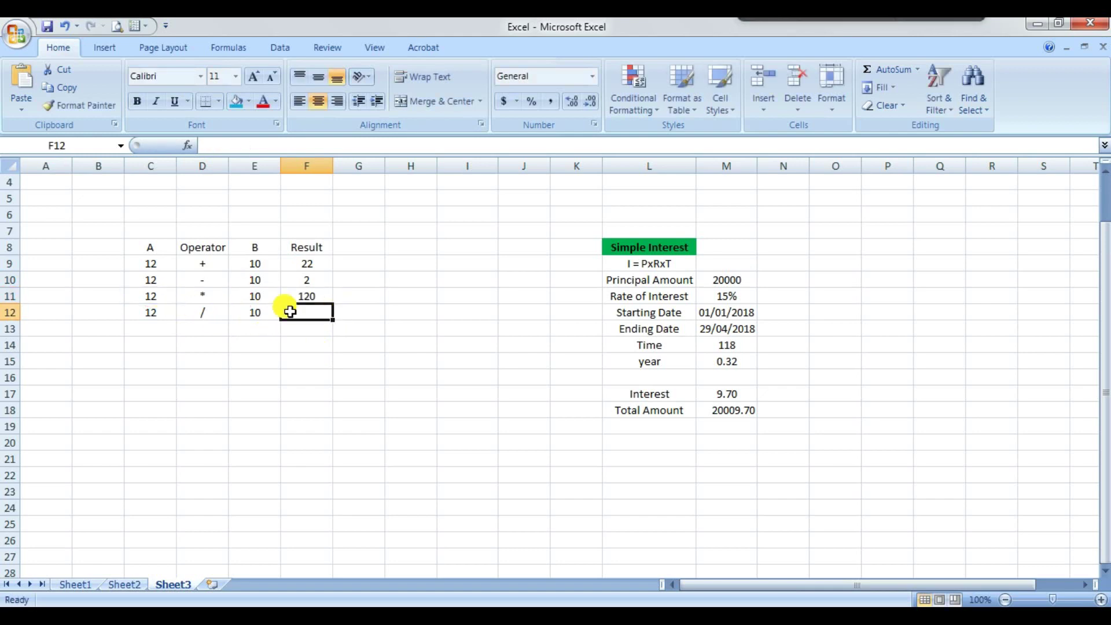
Step: Enter the division formula =C12/E12 in F12, giving 1.2
type("=")
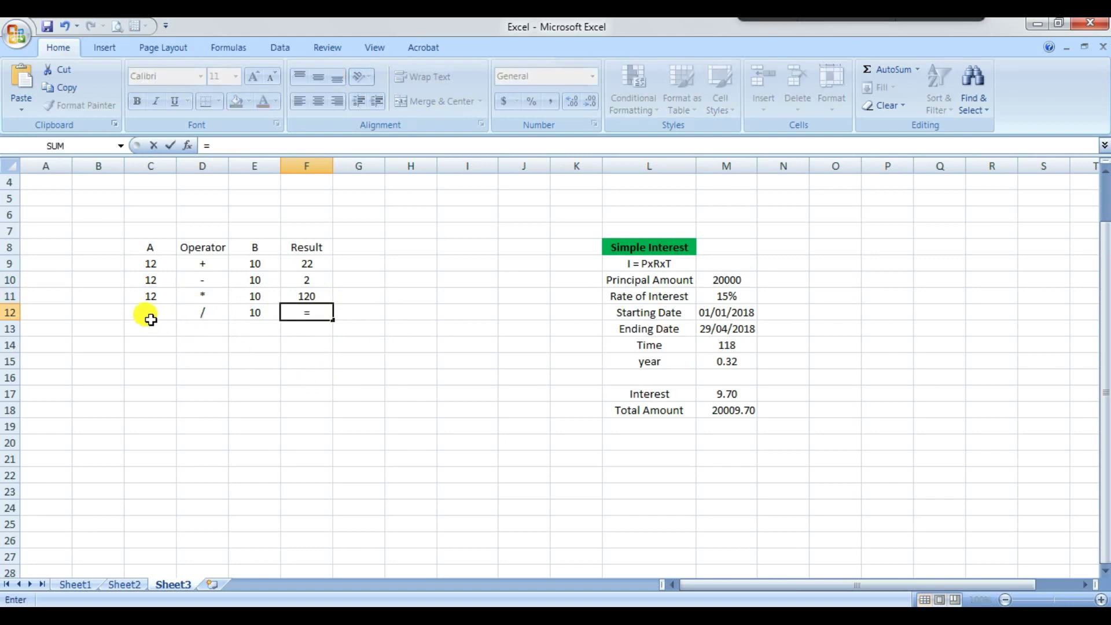
left_click(149, 317)
type("/")
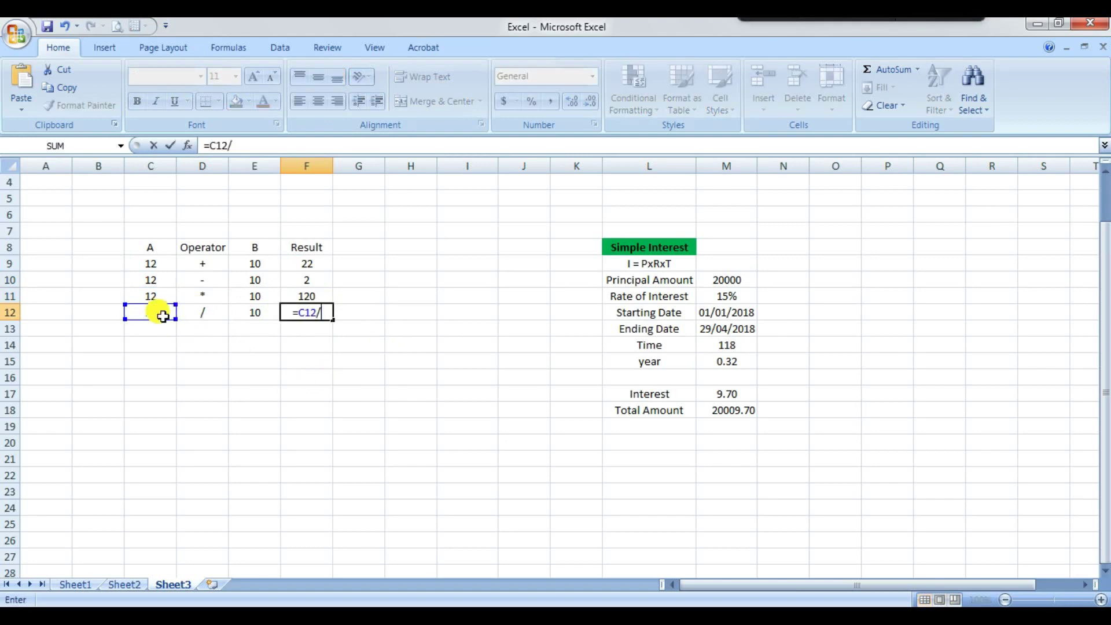
left_click(255, 308)
key("Return")
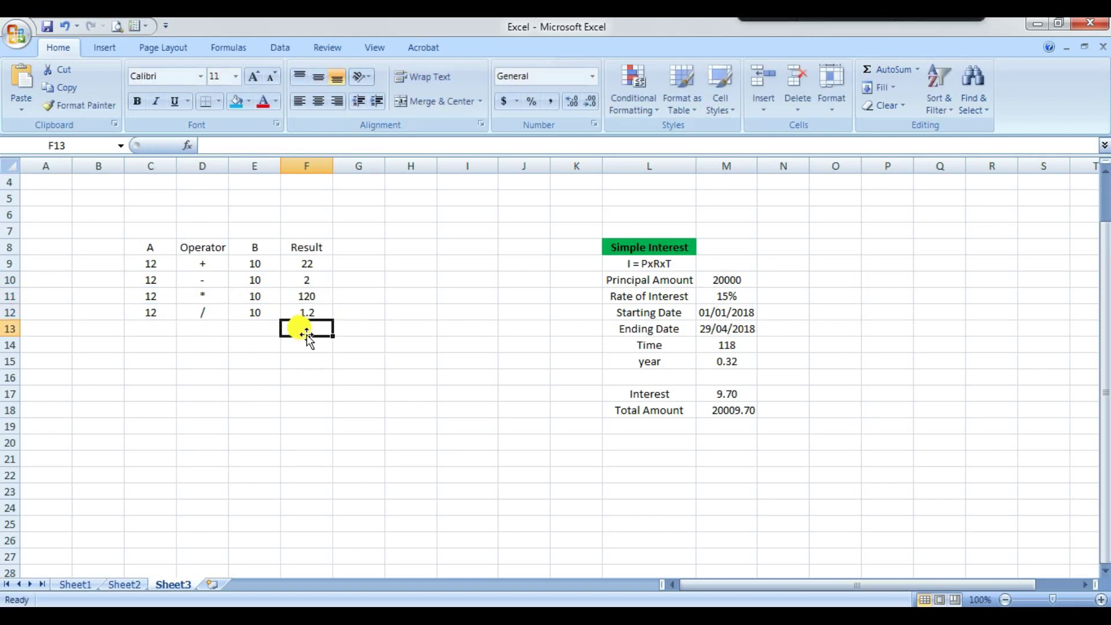
left_click(304, 312)
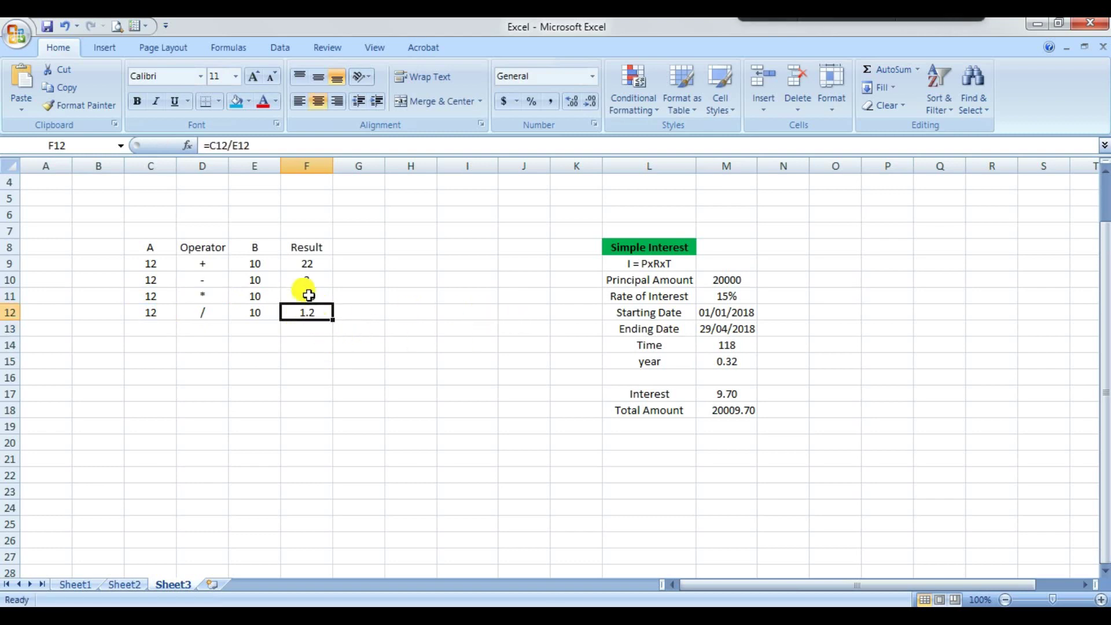
left_click(364, 266)
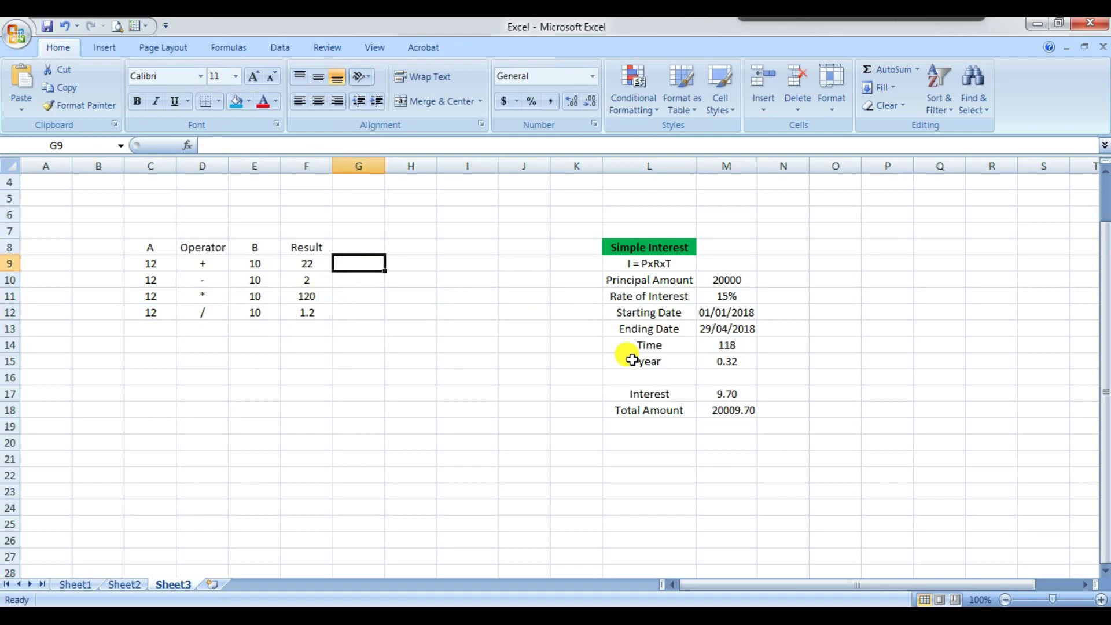
Step: Enter literal formulas =12+10, =12-10, =12*10 and =12/10 in G9:G12
left_click_drag(152, 264, 288, 329)
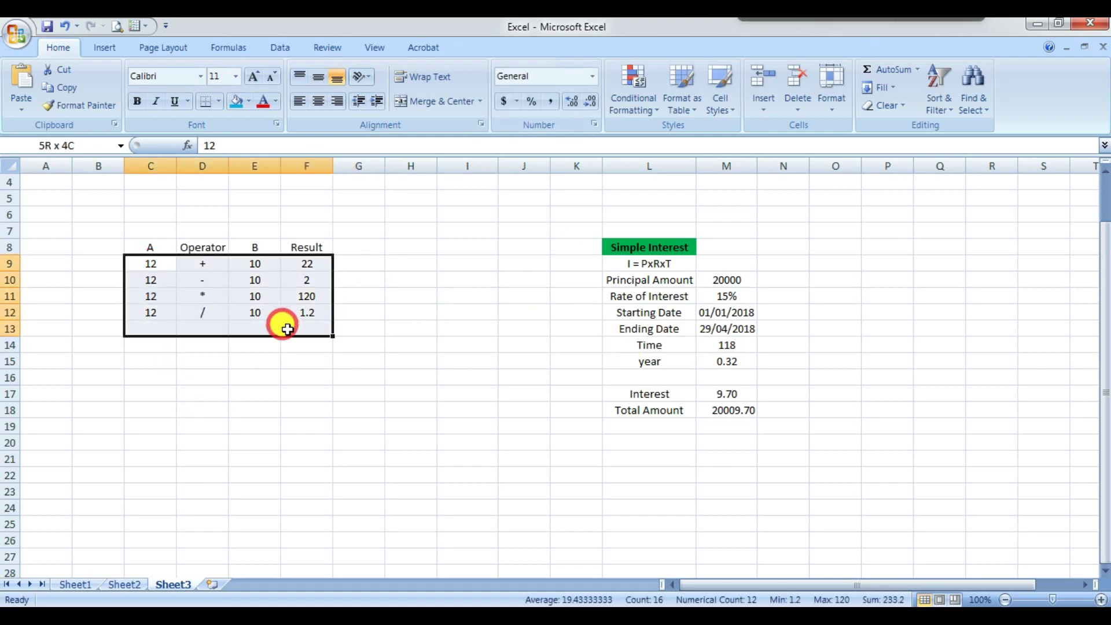
left_click(359, 264)
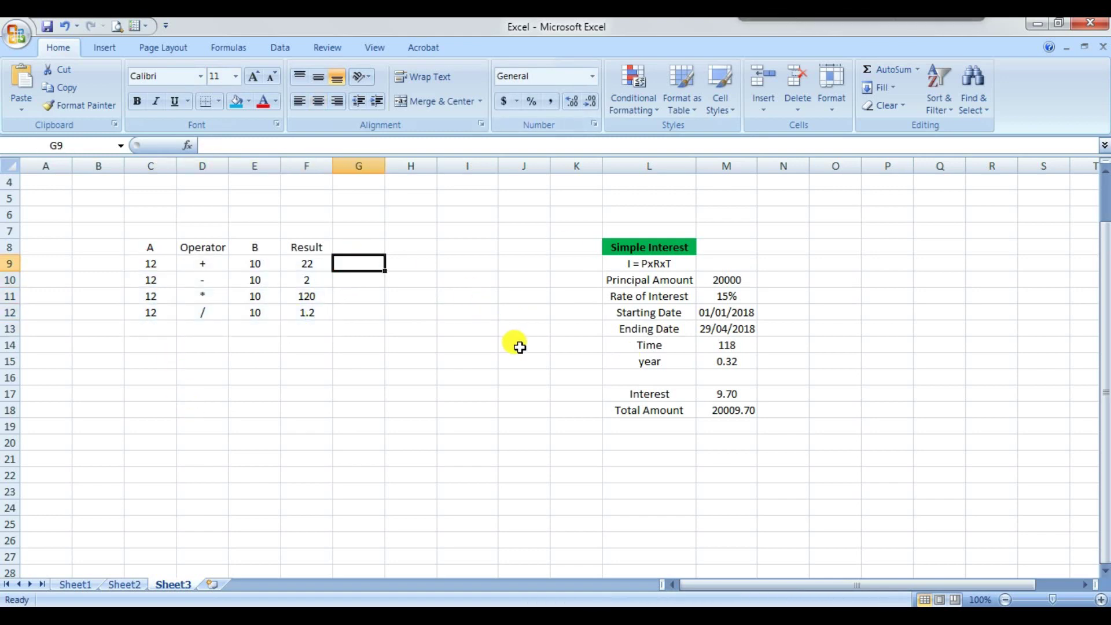
type("=")
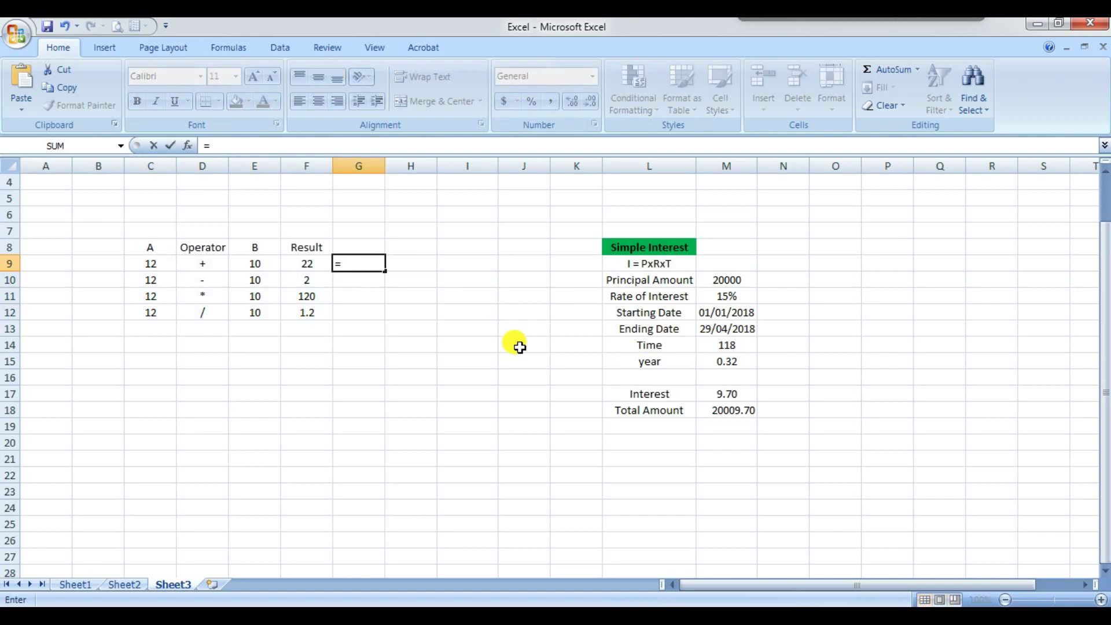
type("12+10")
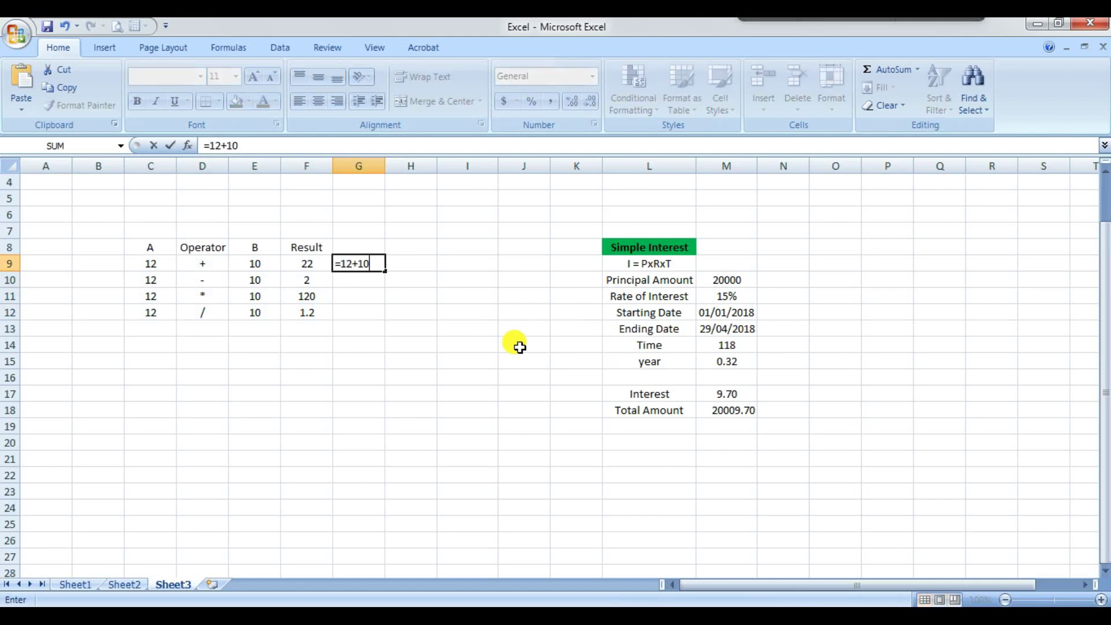
key("Return")
type("=1")
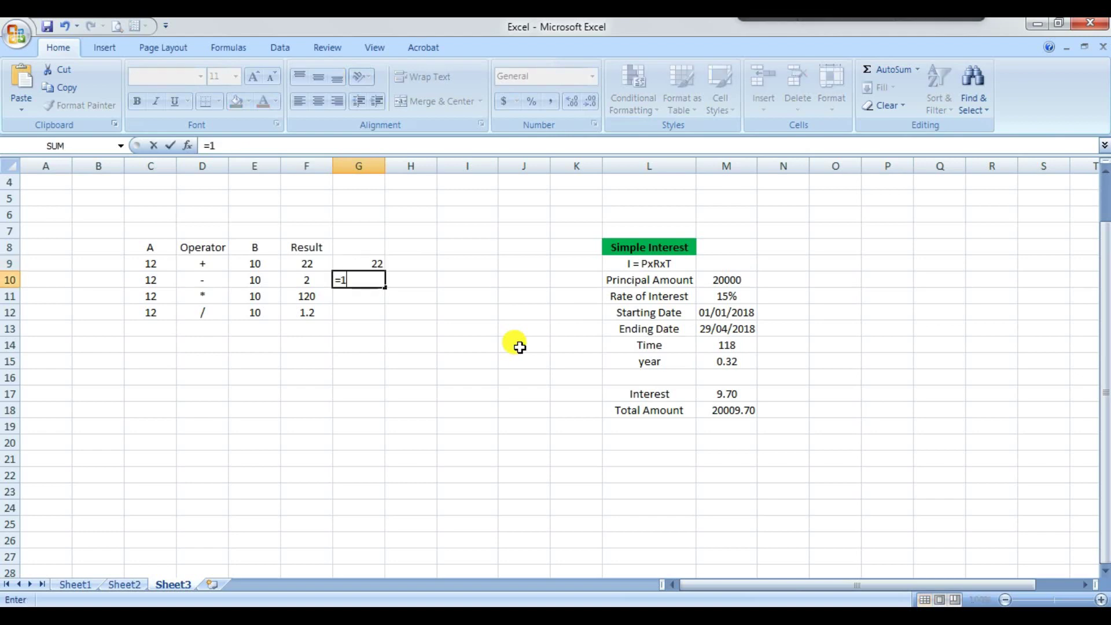
type("0")
key("Return")
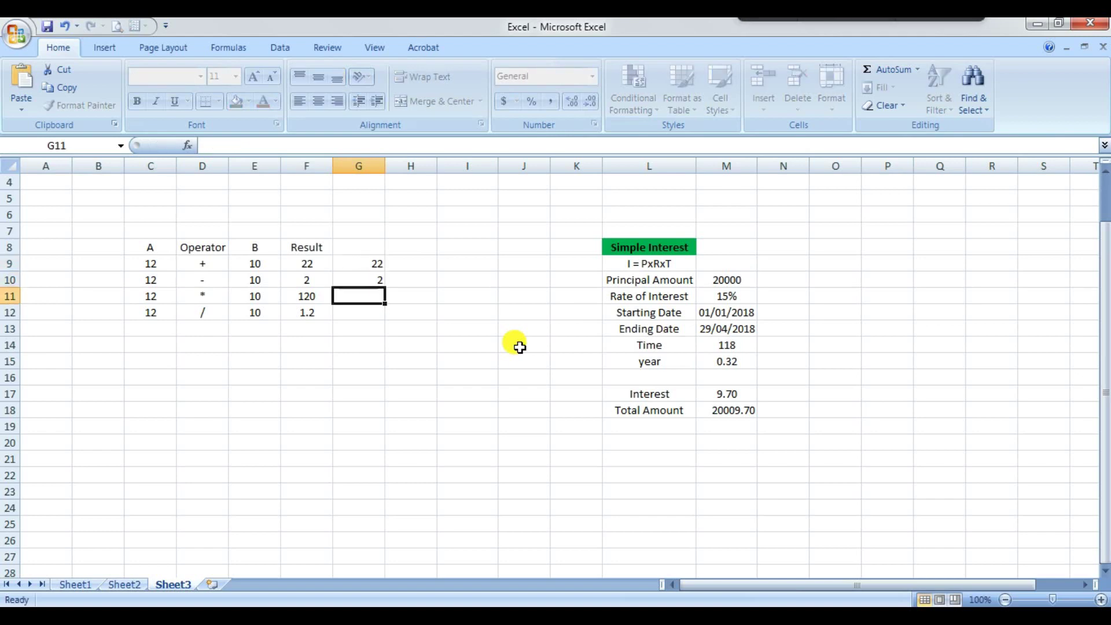
type("=12*10")
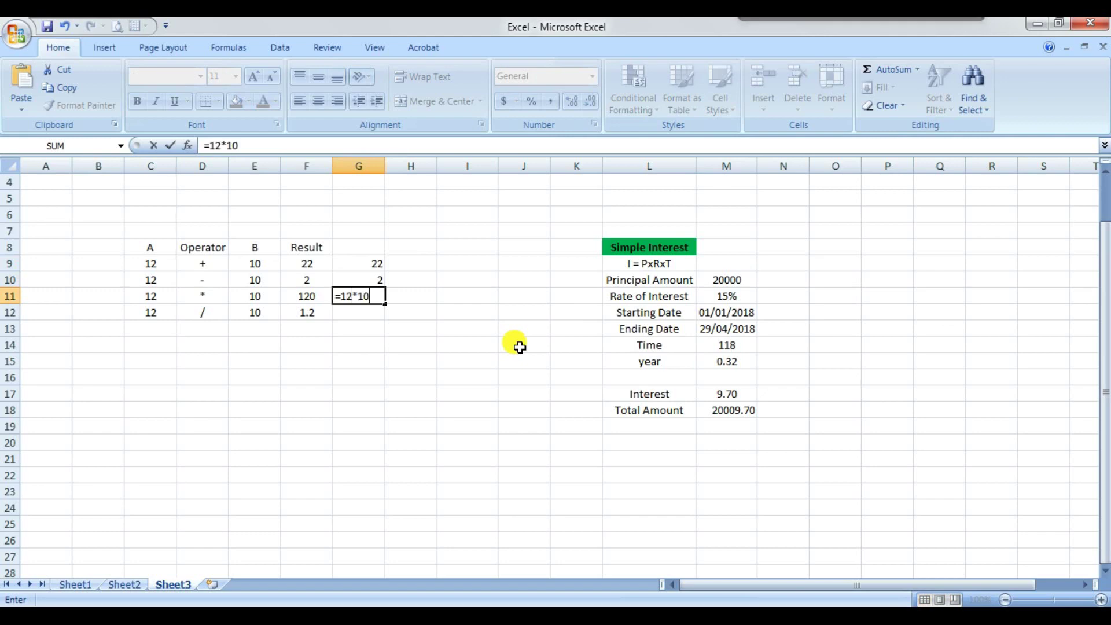
key("Return")
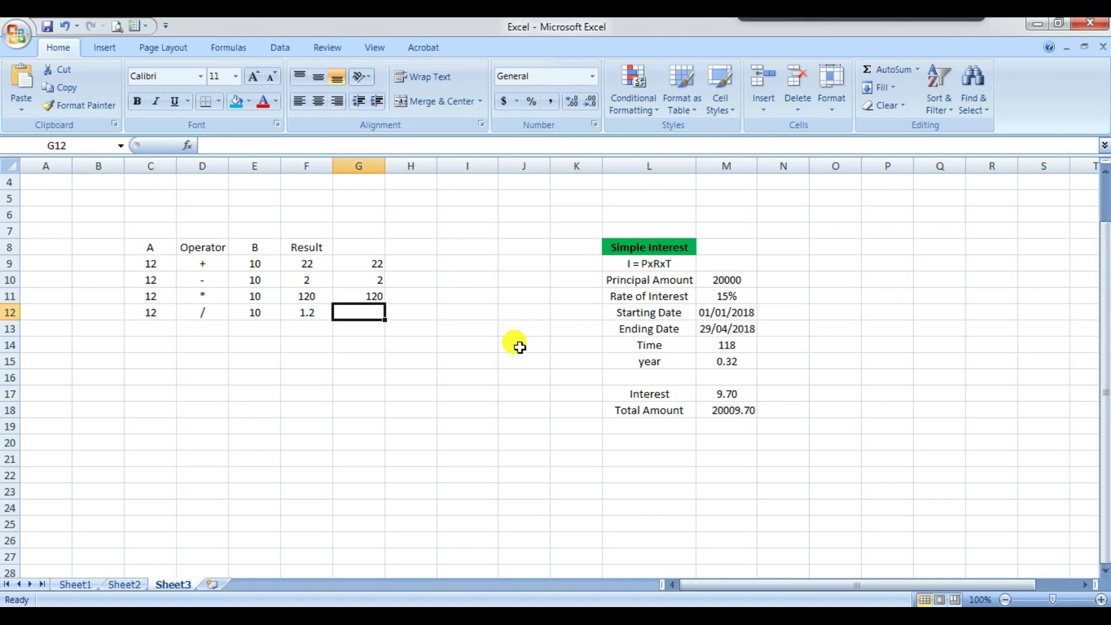
type("1")
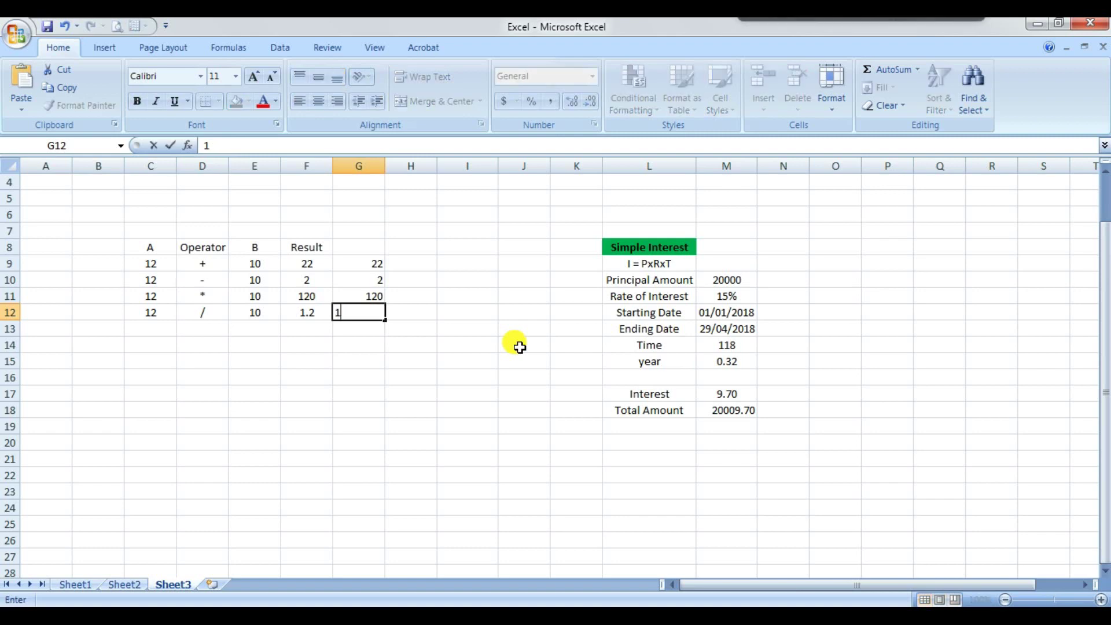
type("2=12/10")
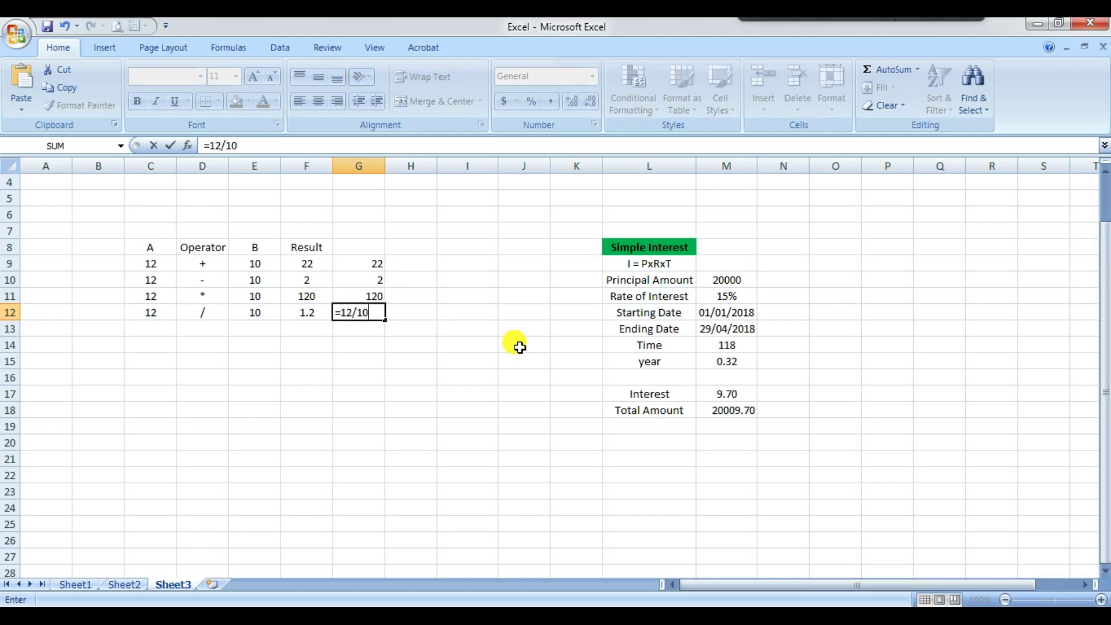
key("Return")
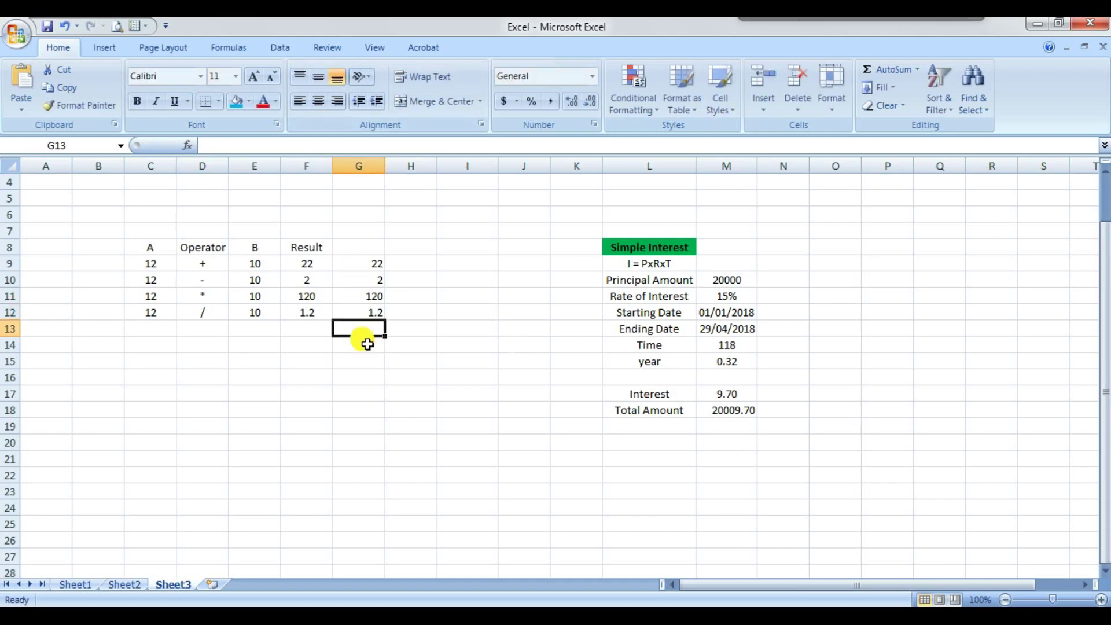
Step: Centre the values in G9:G12
left_click(362, 267)
left_click_drag(363, 267, 371, 312)
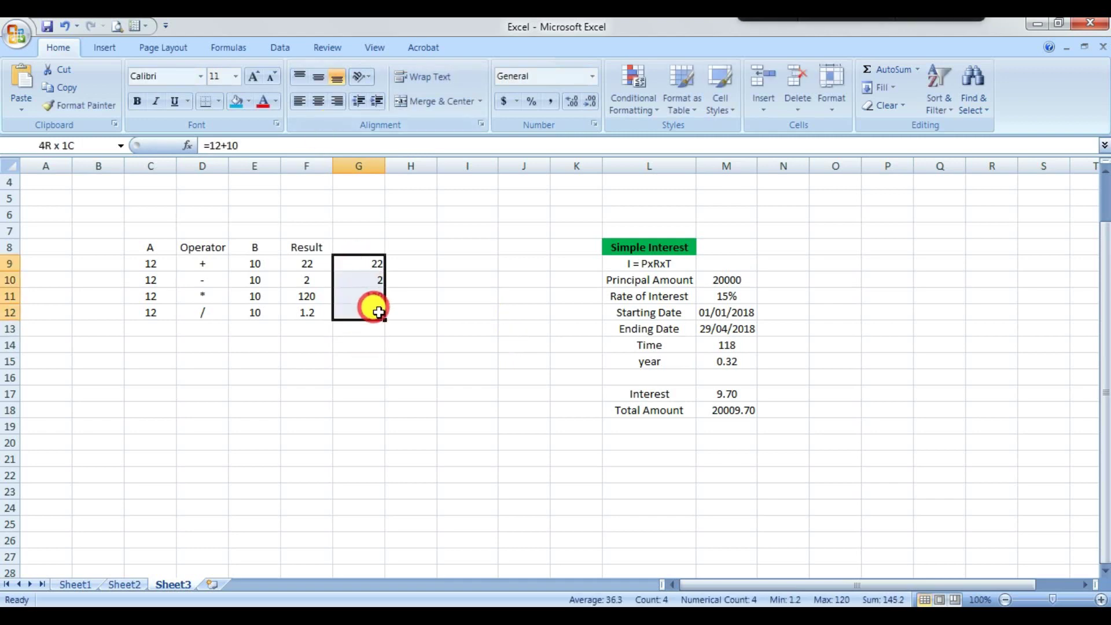
left_click(319, 102)
left_click(525, 295)
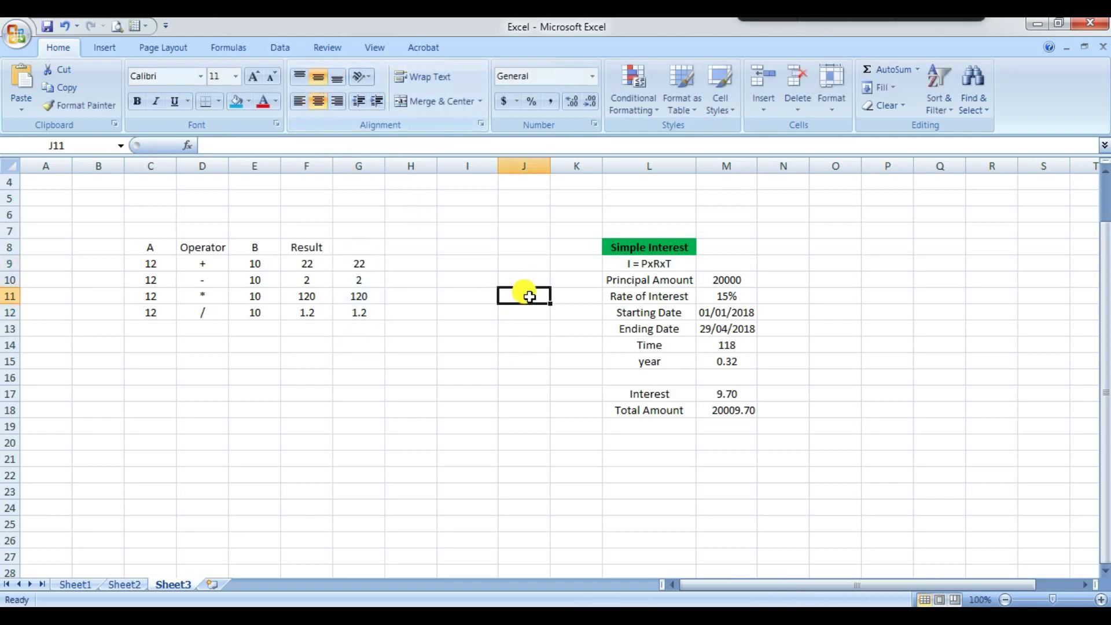
left_click(341, 344)
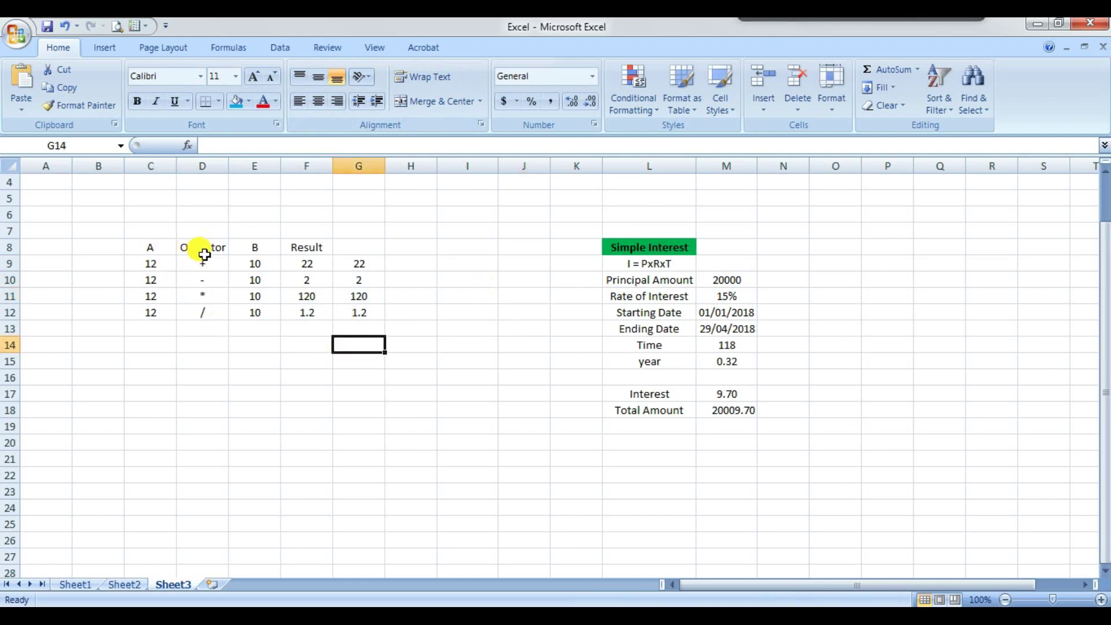
Step: Hide the Operator column D, then check the remaining table C8:G12
left_click_drag(201, 248, 206, 313)
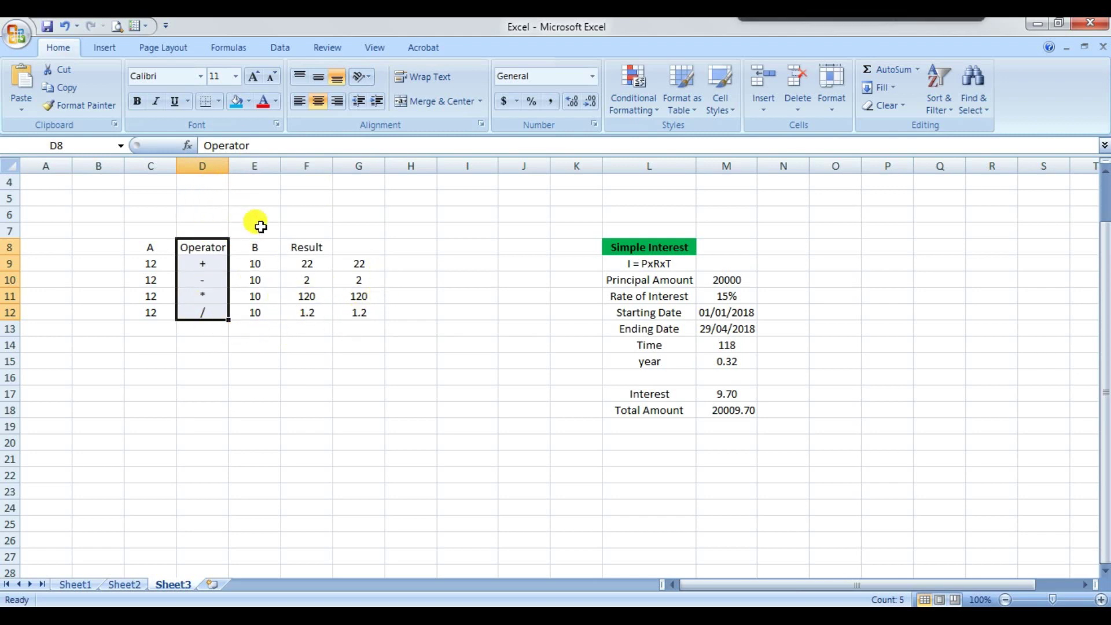
left_click(210, 165)
right_click(210, 166)
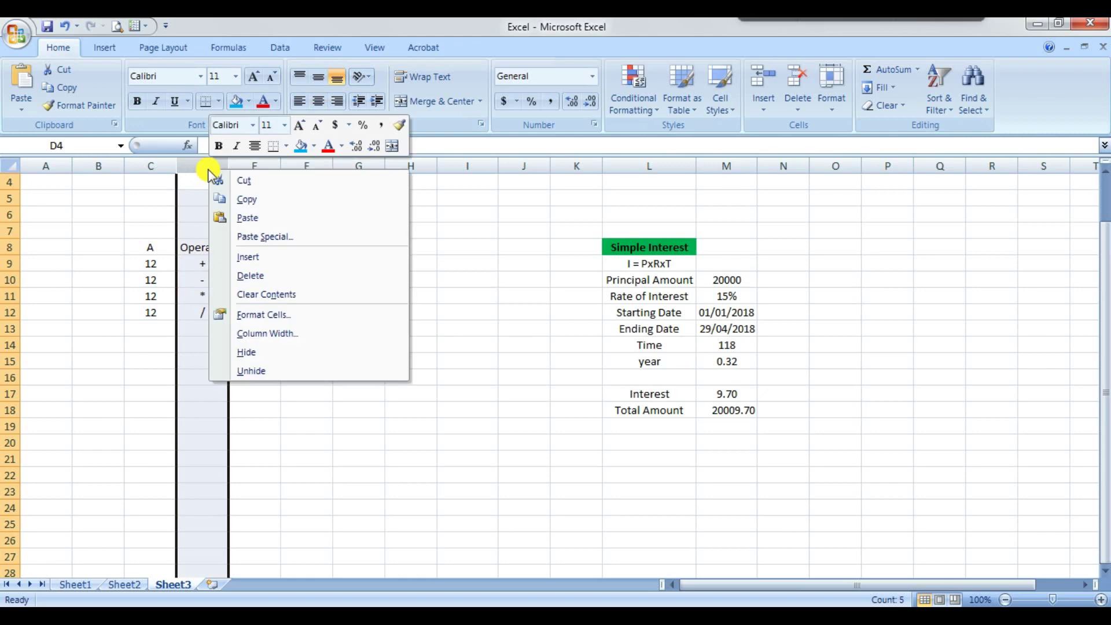
left_click(264, 353)
left_click(257, 356)
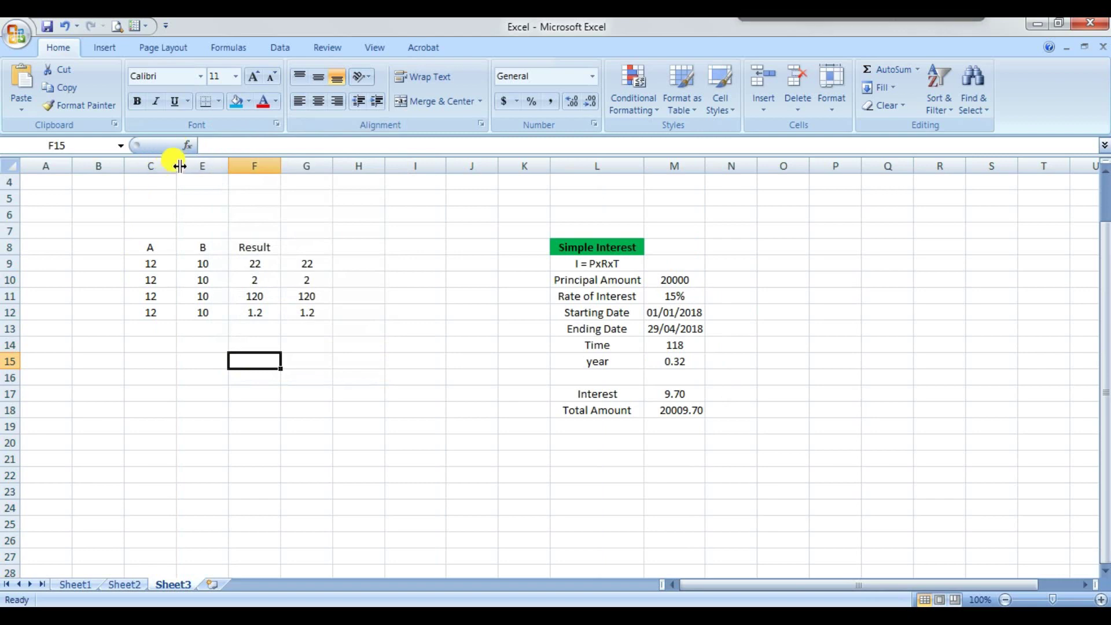
left_click(398, 294)
left_click_drag(142, 247, 325, 310)
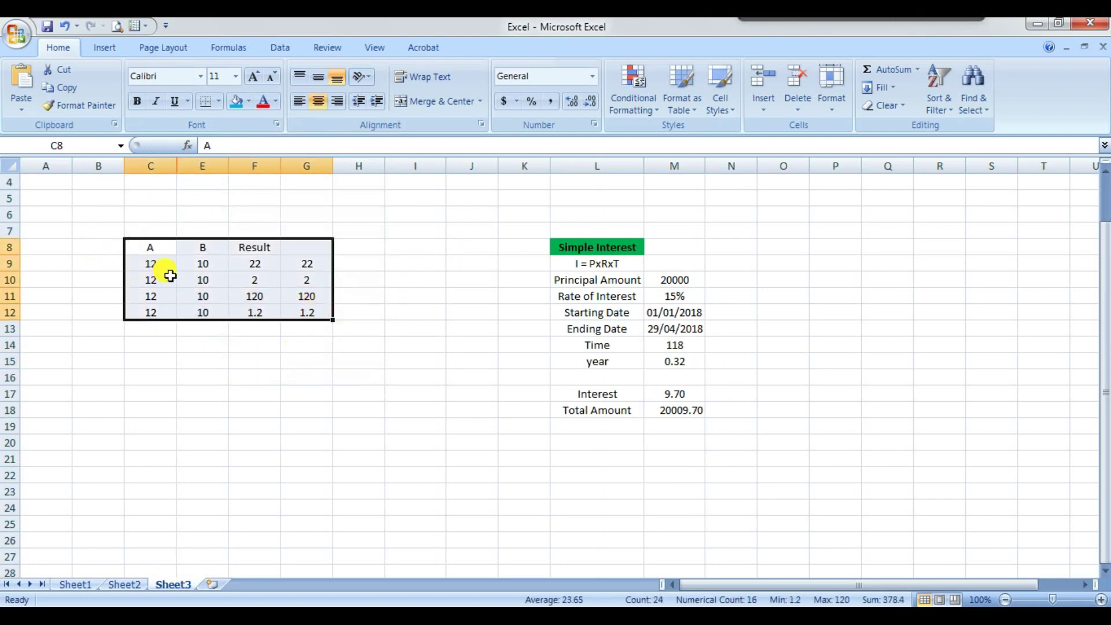
left_click(270, 355)
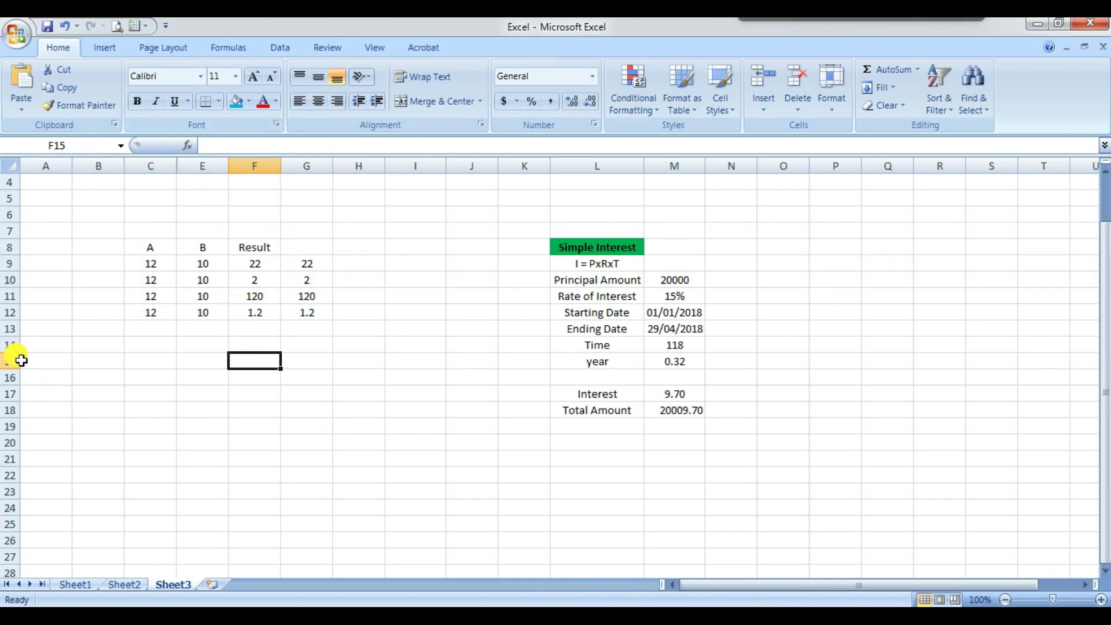
Step: Hide row 10 of the table
left_click(2, 280)
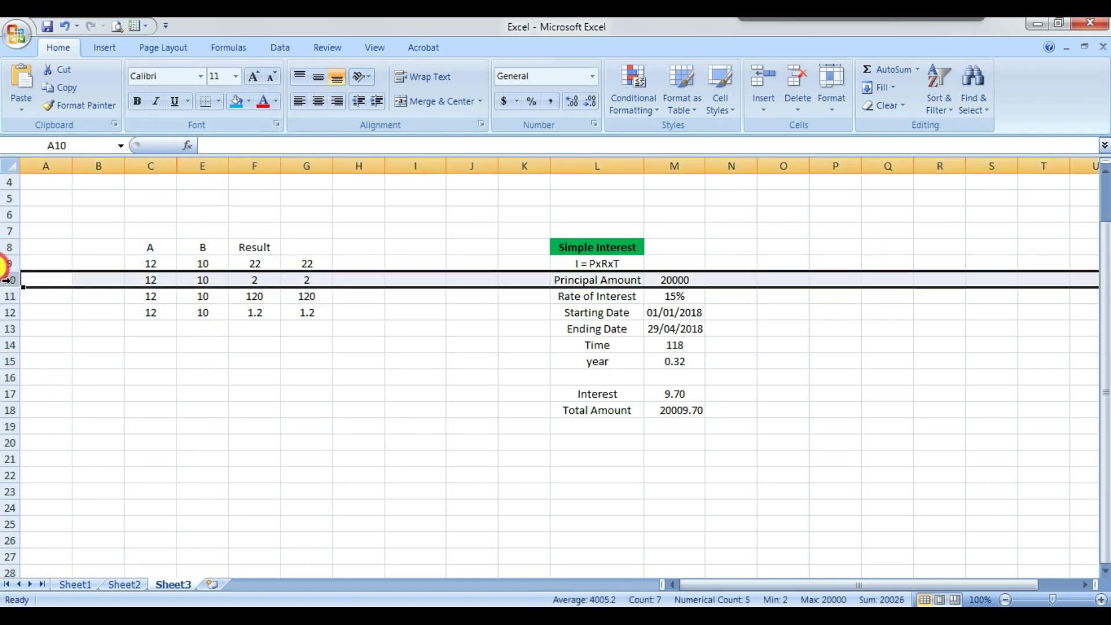
right_click(5, 280)
left_click(58, 464)
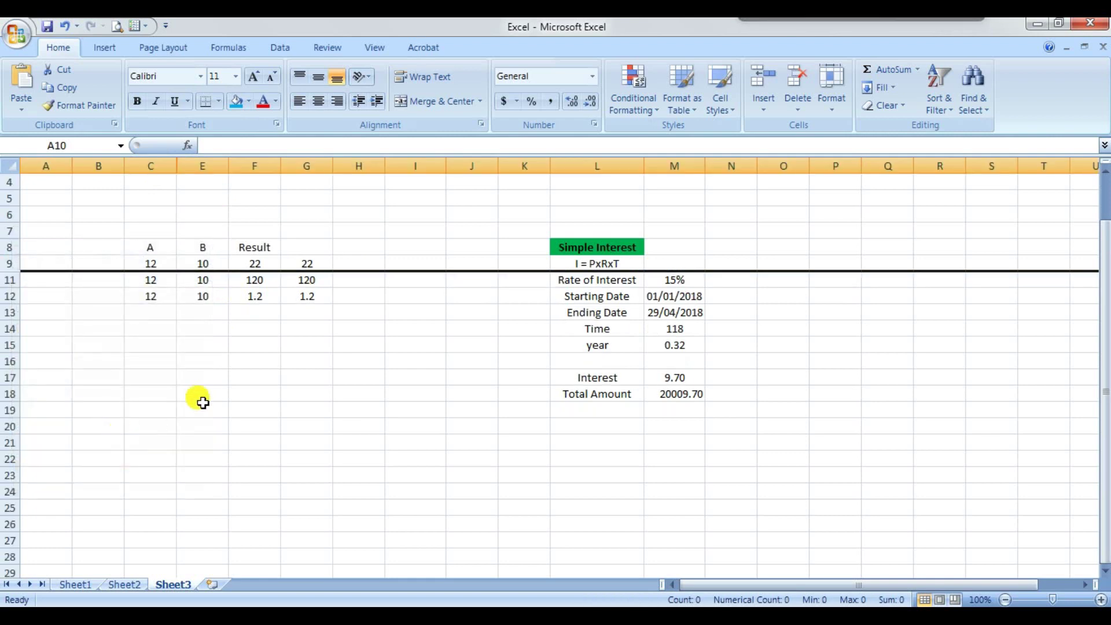
left_click(234, 377)
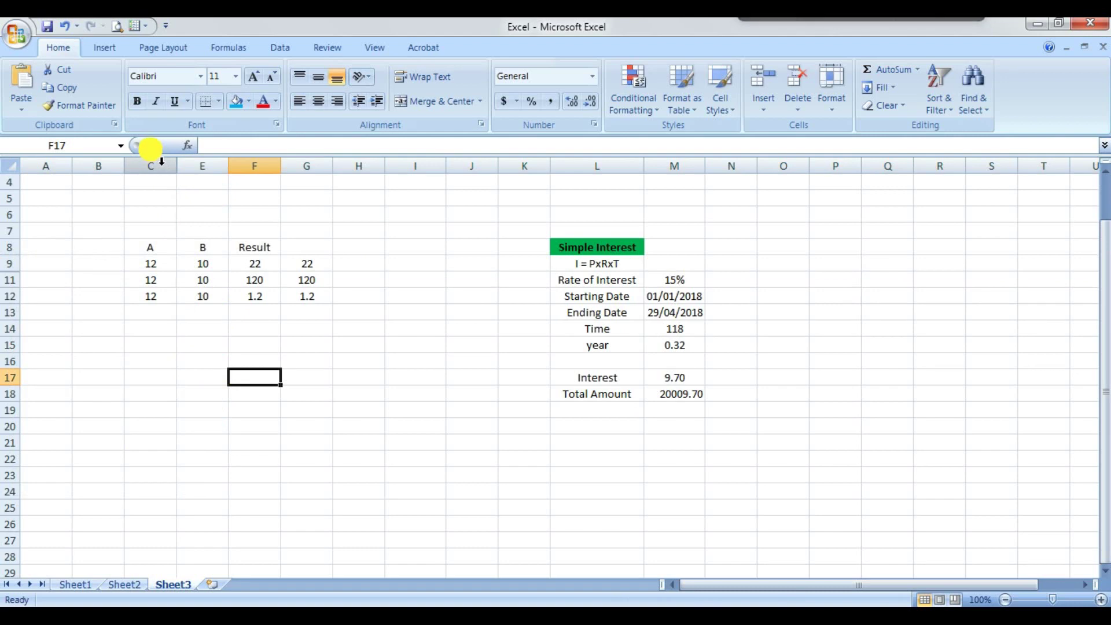
Step: Unhide column D and row 10 so the full table shows again
left_click_drag(161, 162, 200, 166)
right_click(211, 168)
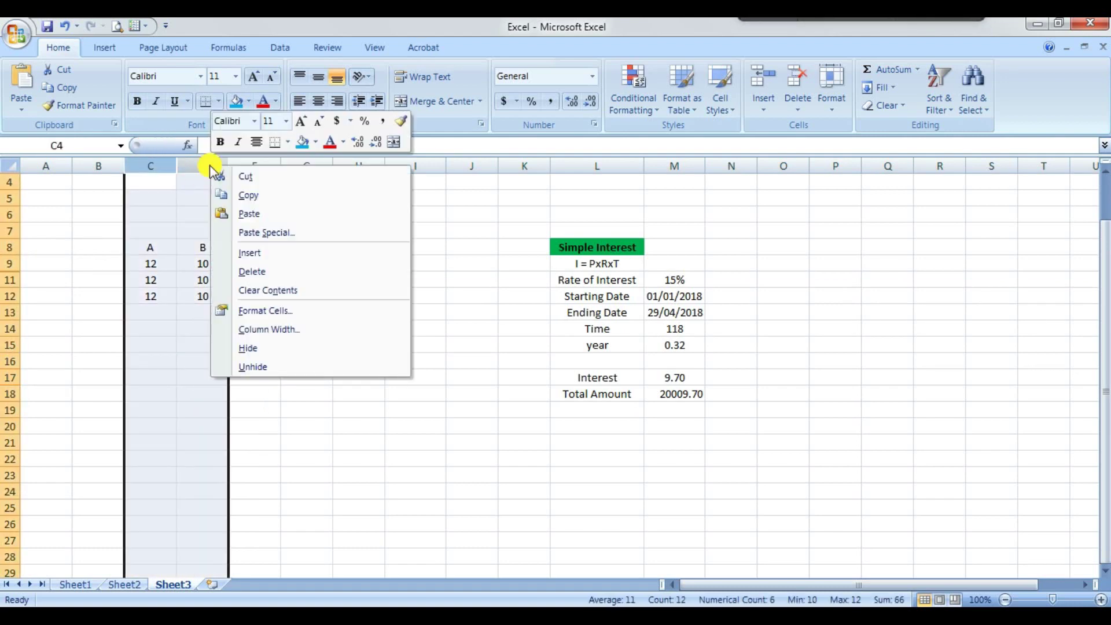
left_click(258, 368)
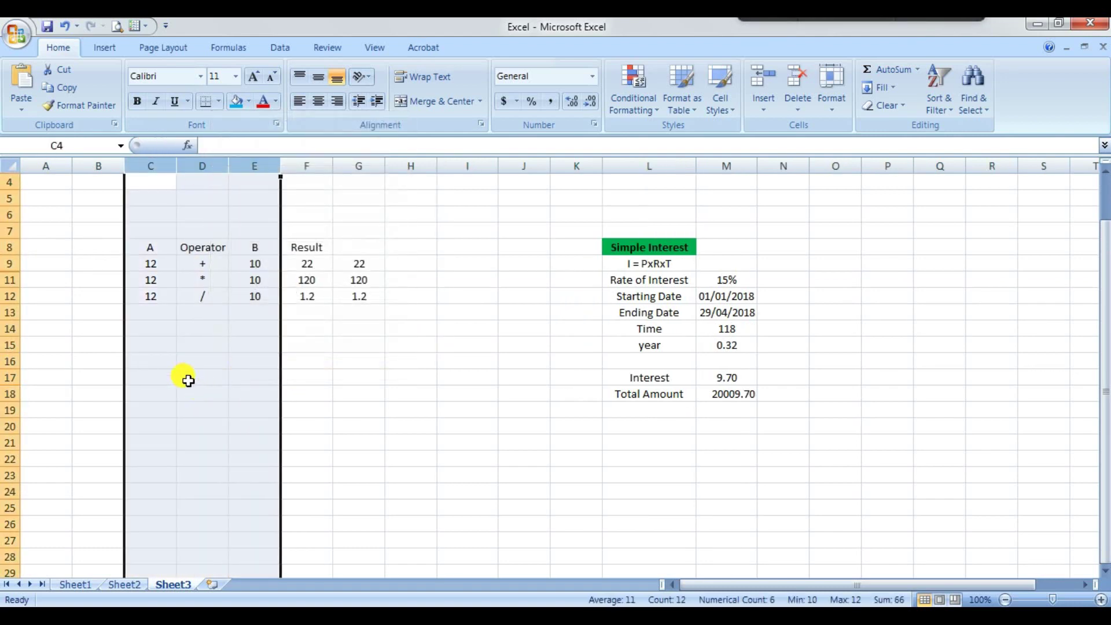
left_click(186, 377)
left_click_drag(12, 264, 11, 280)
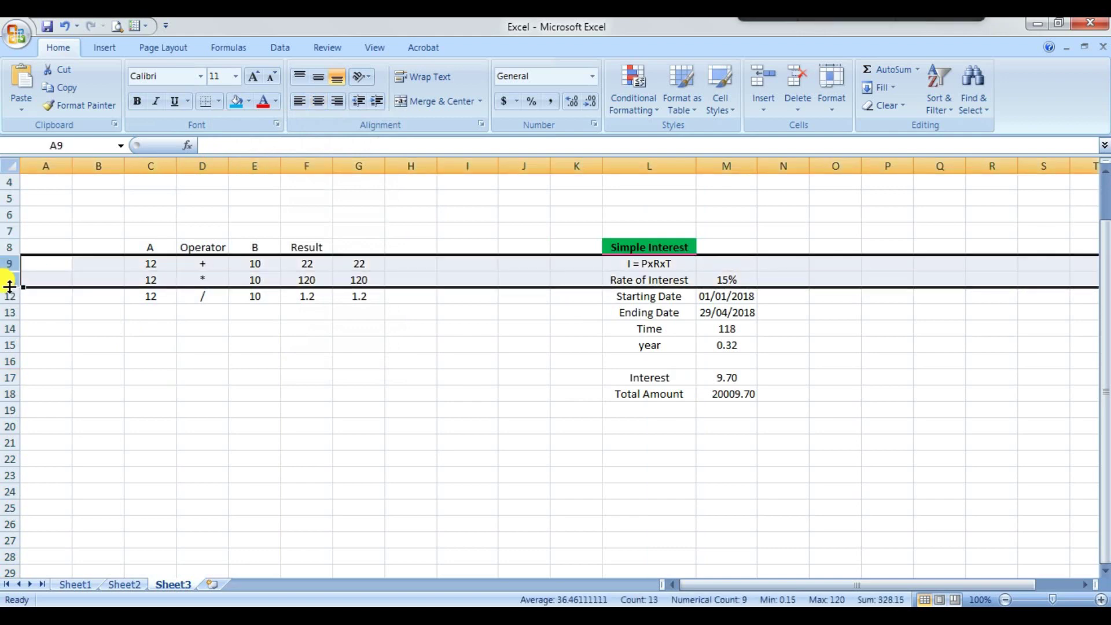
right_click(11, 281)
left_click(94, 485)
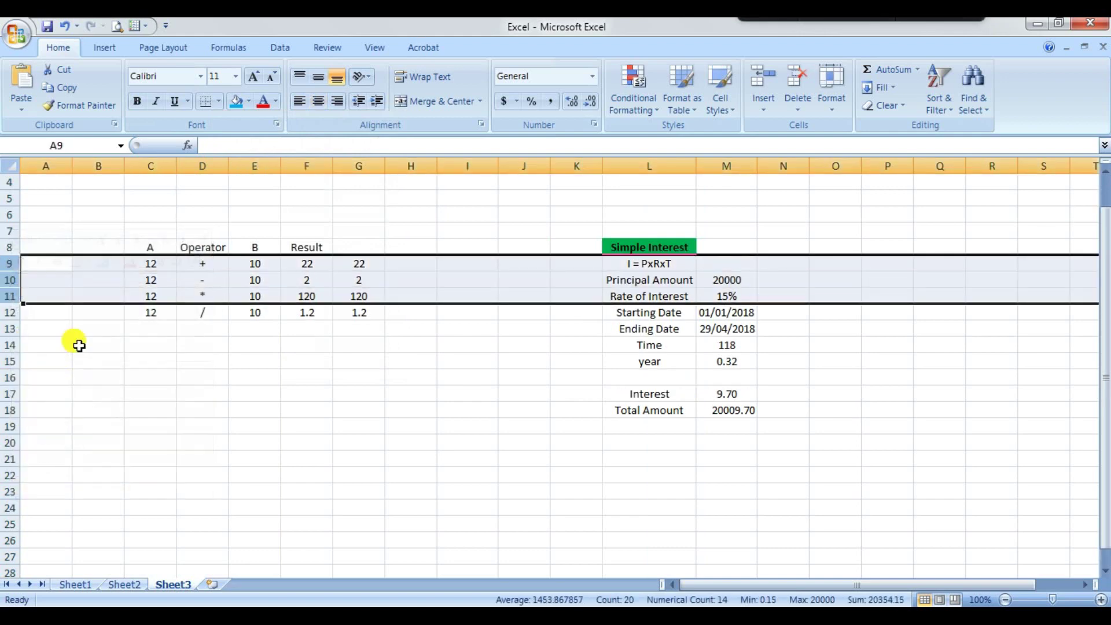
left_click(195, 199)
left_click(207, 175)
right_click(207, 175)
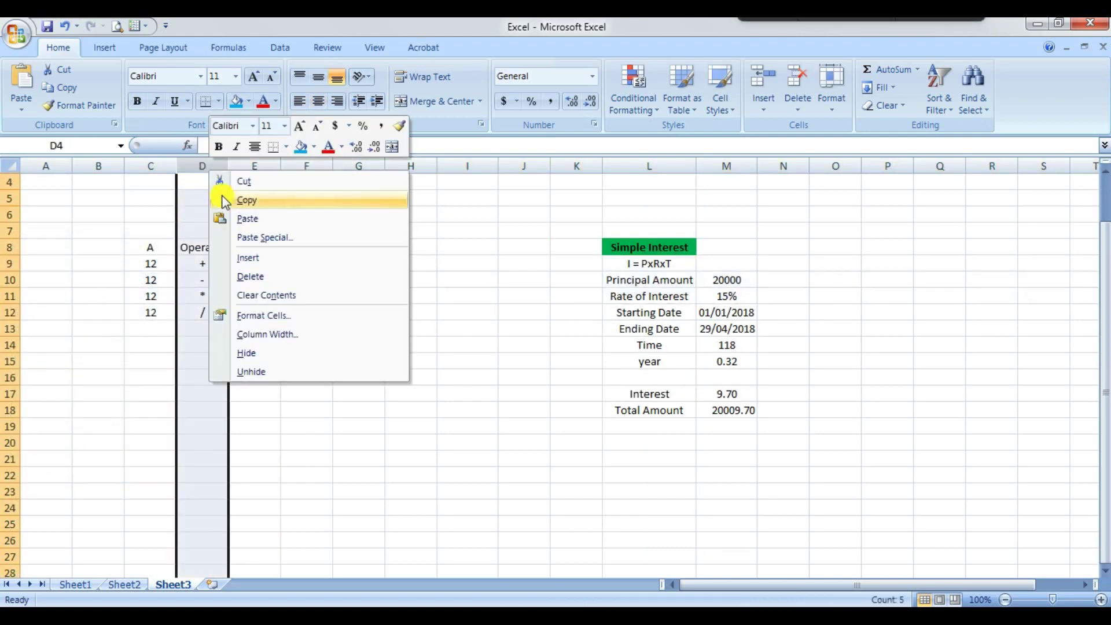
left_click(257, 359)
left_click(345, 251)
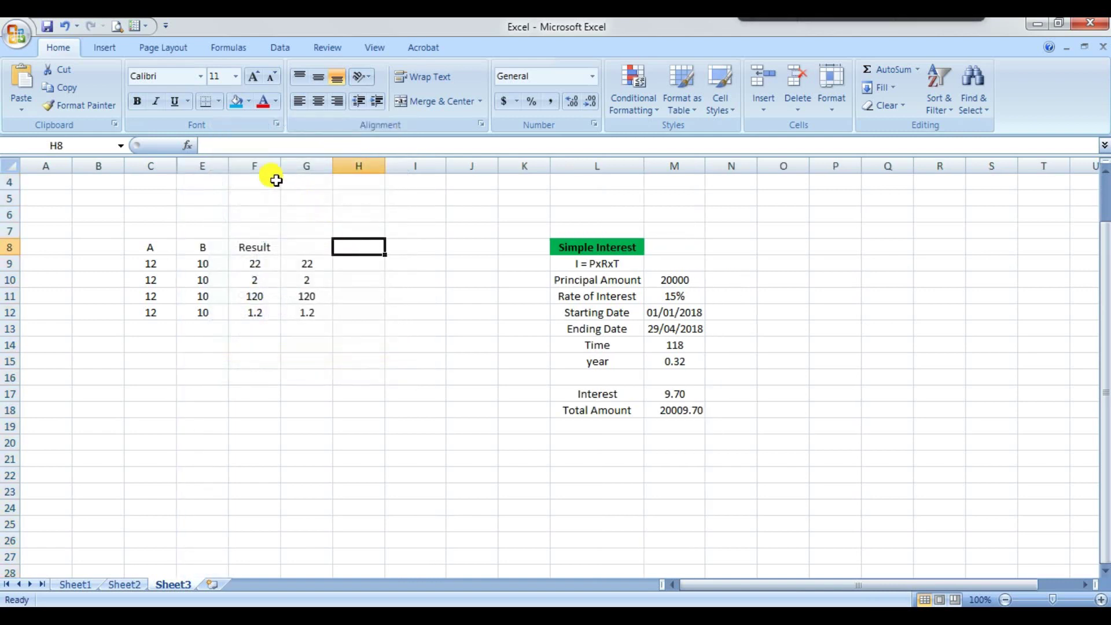
left_click(255, 167)
right_click(259, 172)
left_click(301, 374)
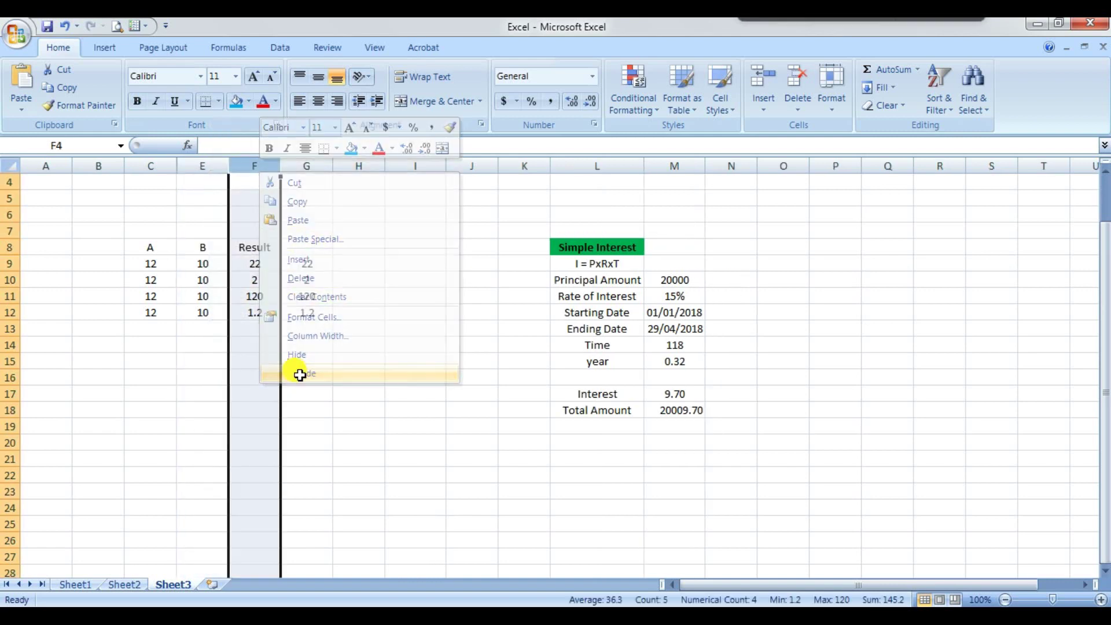
right_click(314, 170)
left_click(359, 375)
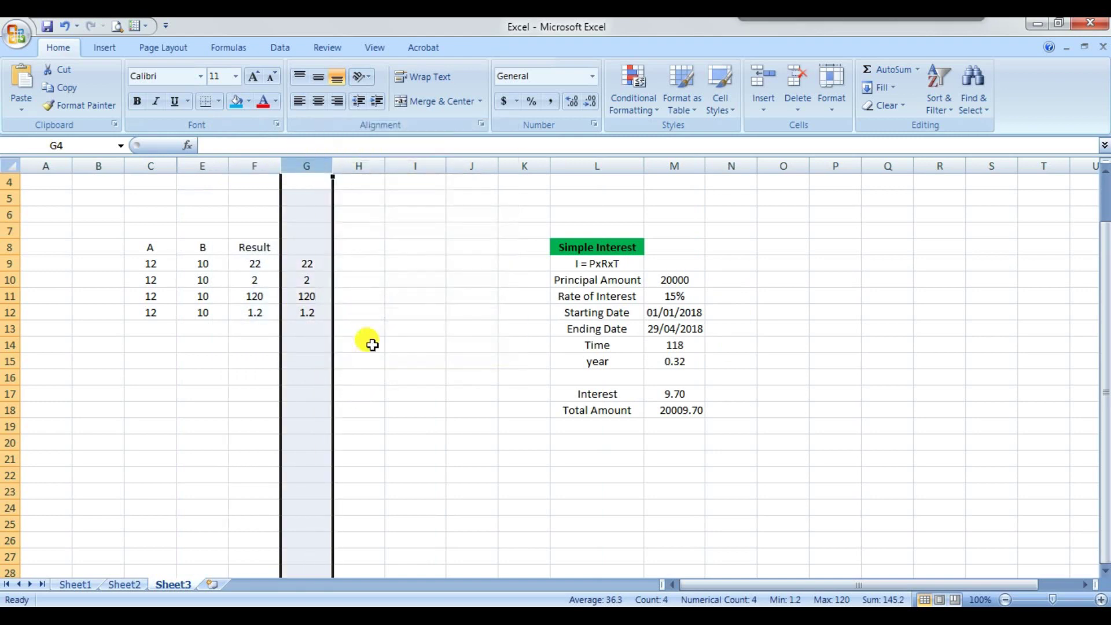
left_click(415, 280)
left_click_drag(143, 160, 191, 166)
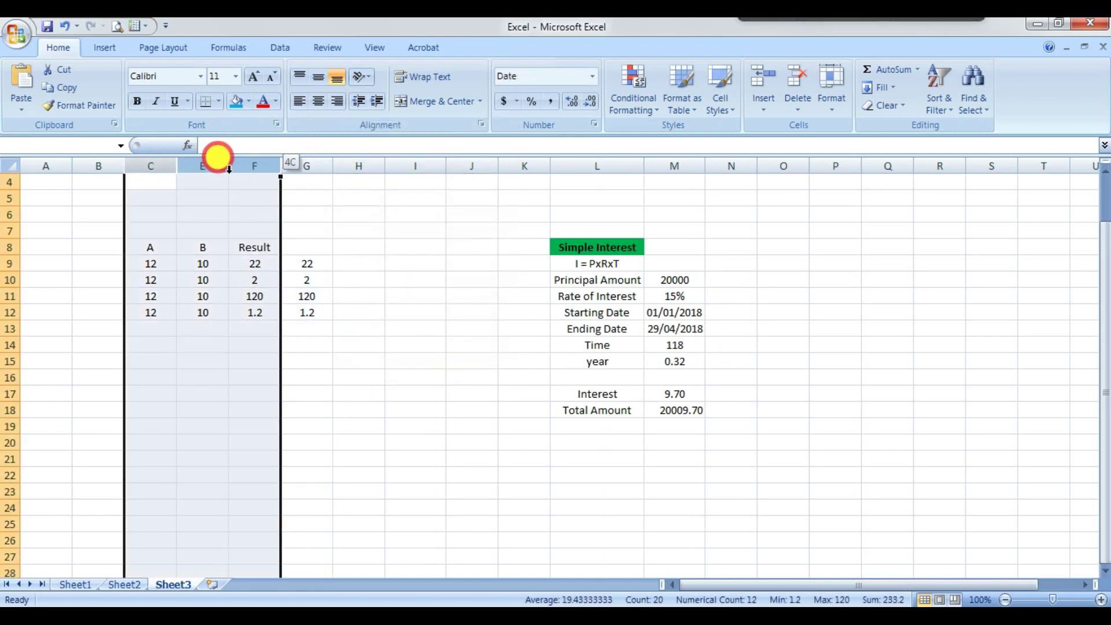
right_click(200, 167)
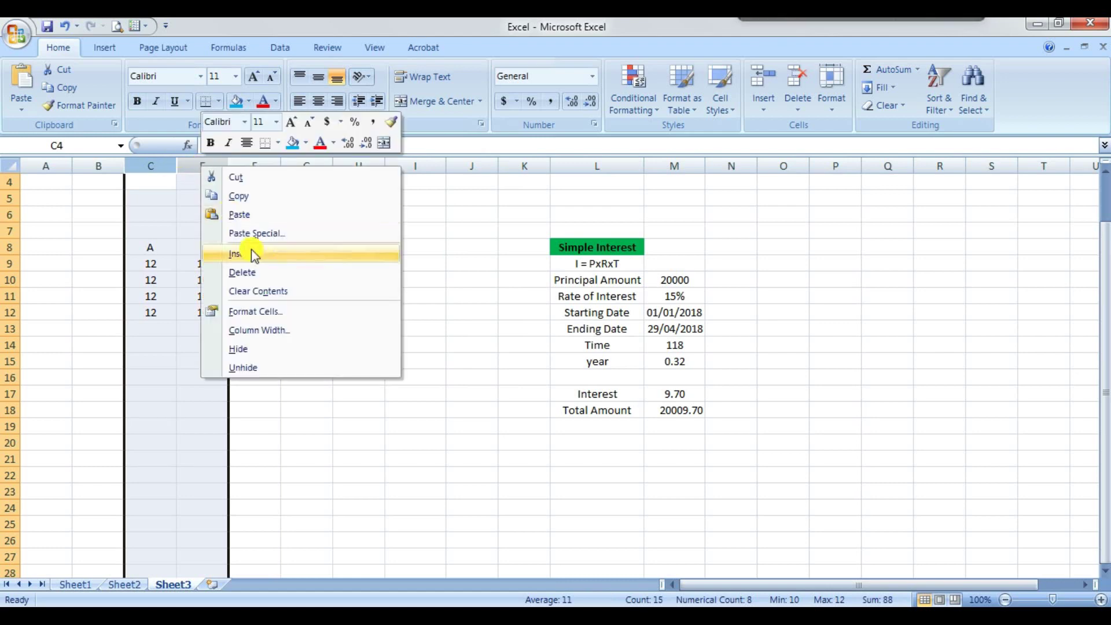
left_click(264, 369)
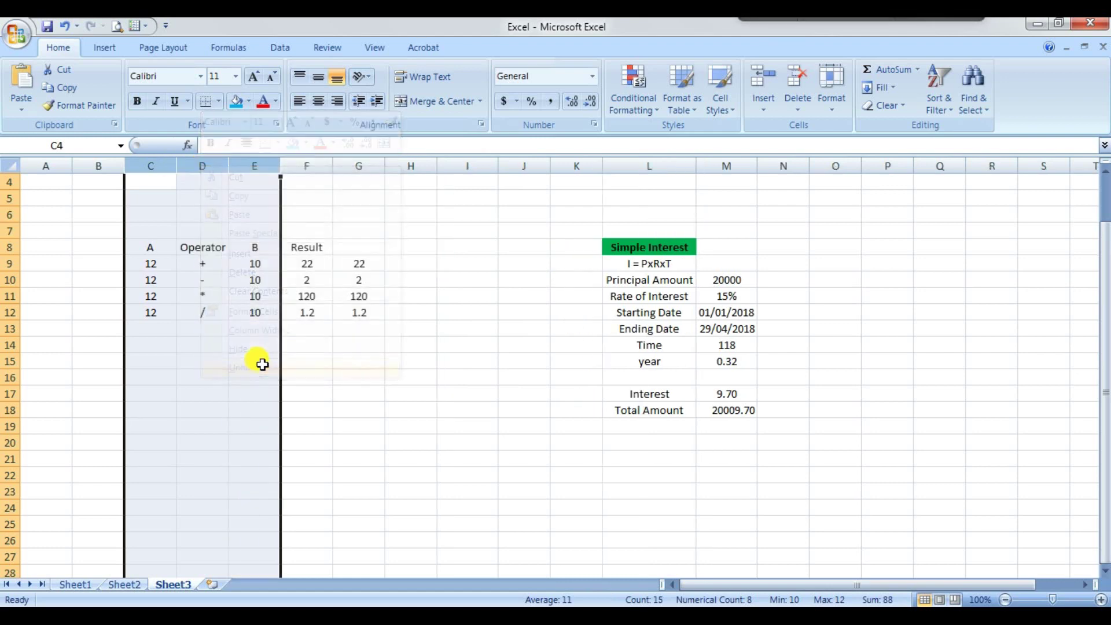
left_click(213, 226)
left_click(203, 166)
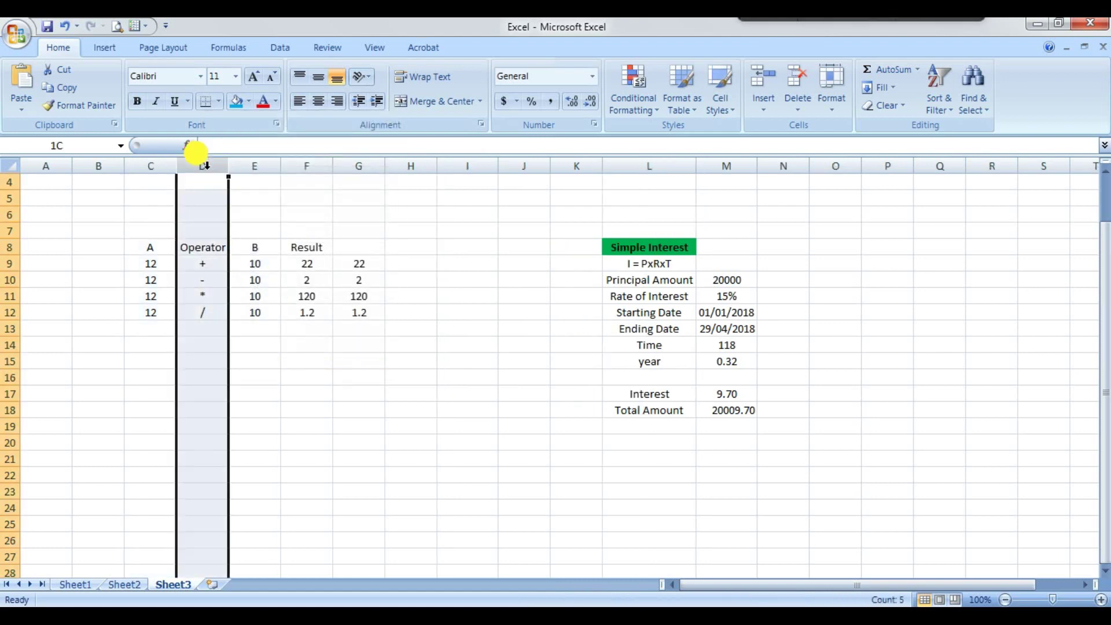
right_click(205, 166)
left_click(275, 351)
left_click(98, 279)
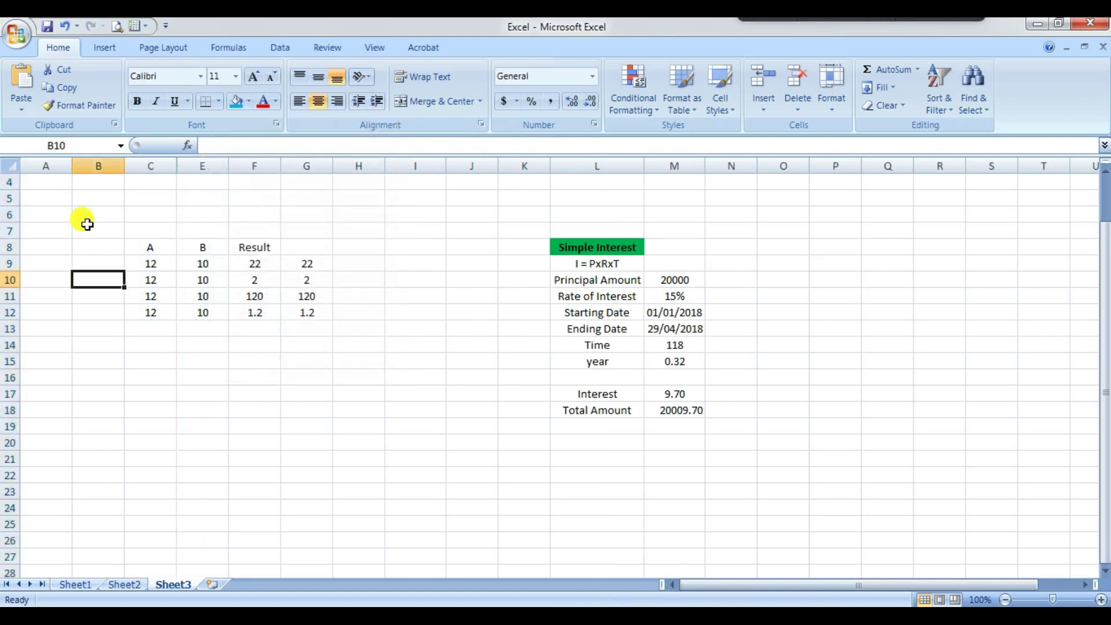
left_click(6, 166)
right_click(7, 168)
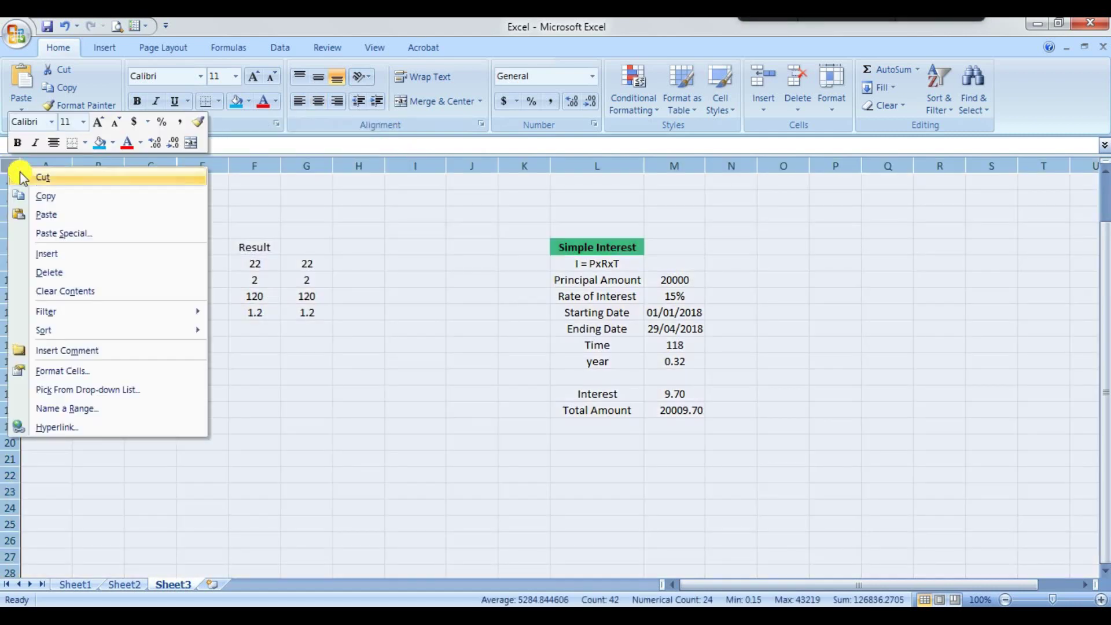
left_click(272, 354)
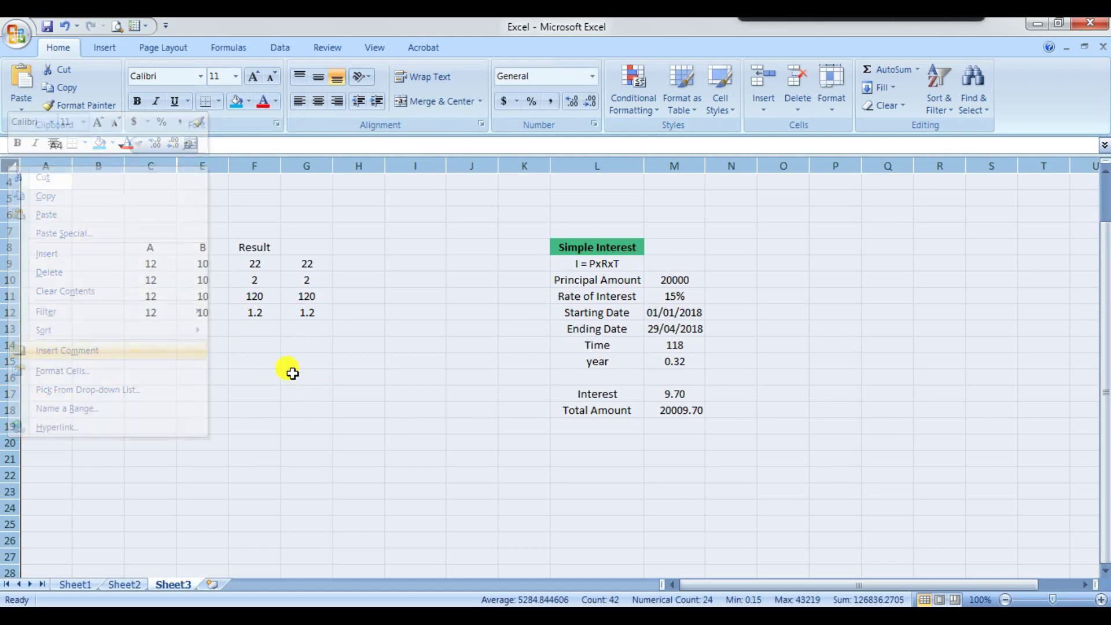
left_click(57, 165)
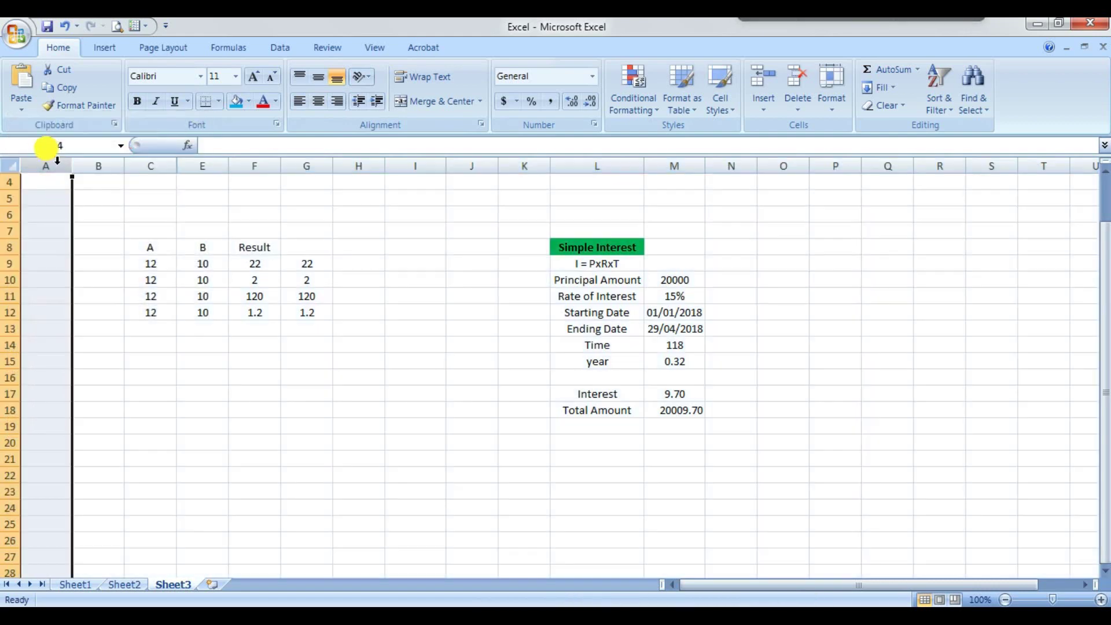
right_click(28, 166)
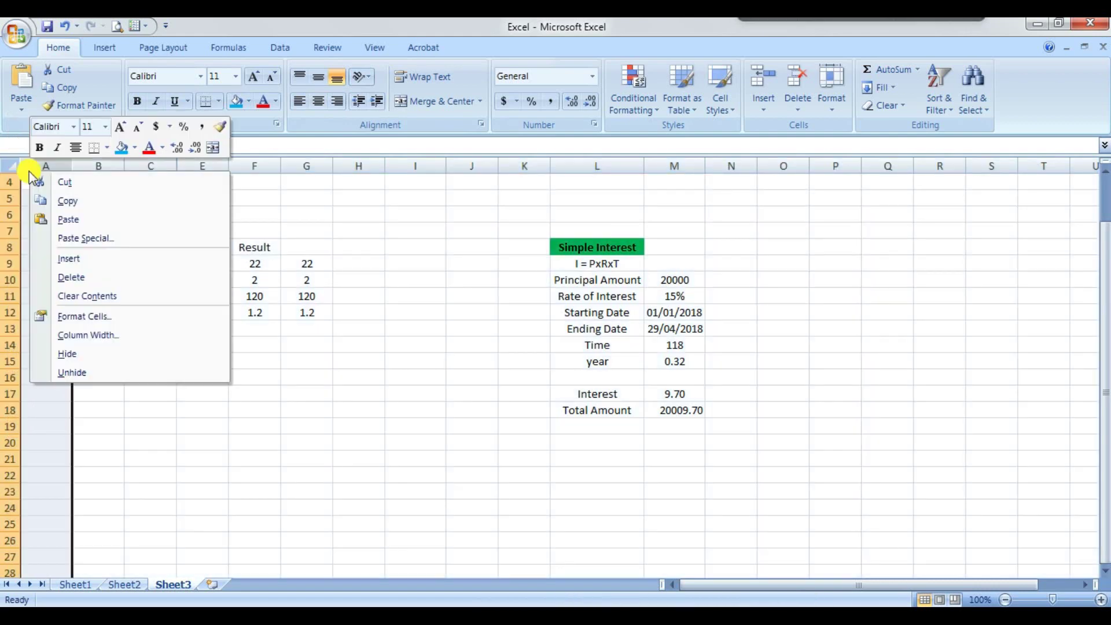
left_click(99, 372)
left_click(182, 391)
left_click_drag(47, 166, 471, 155)
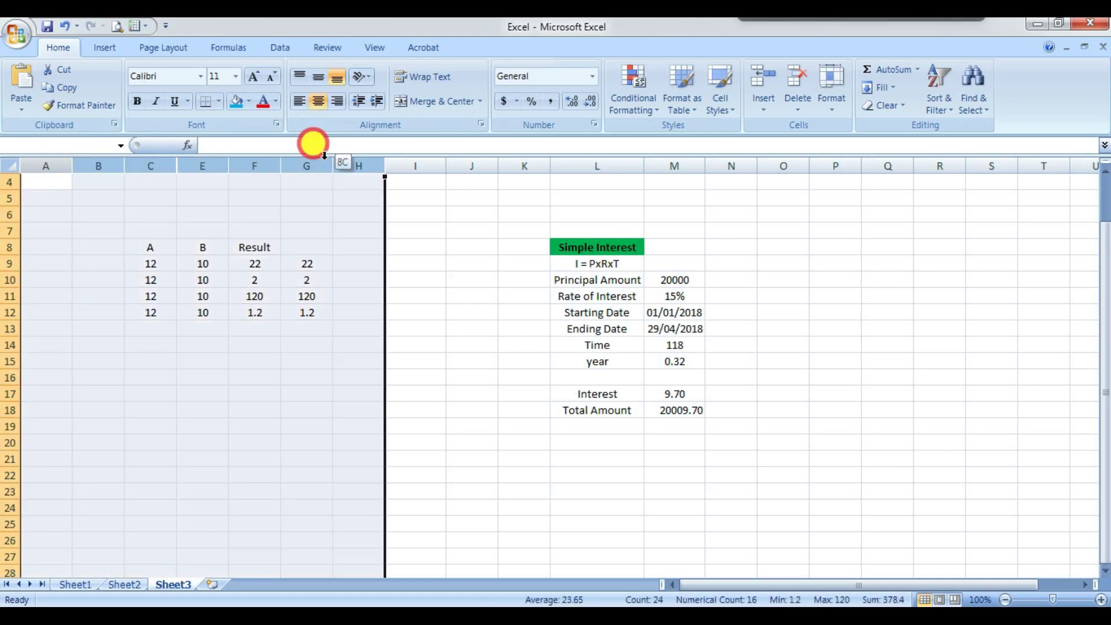
right_click(422, 159)
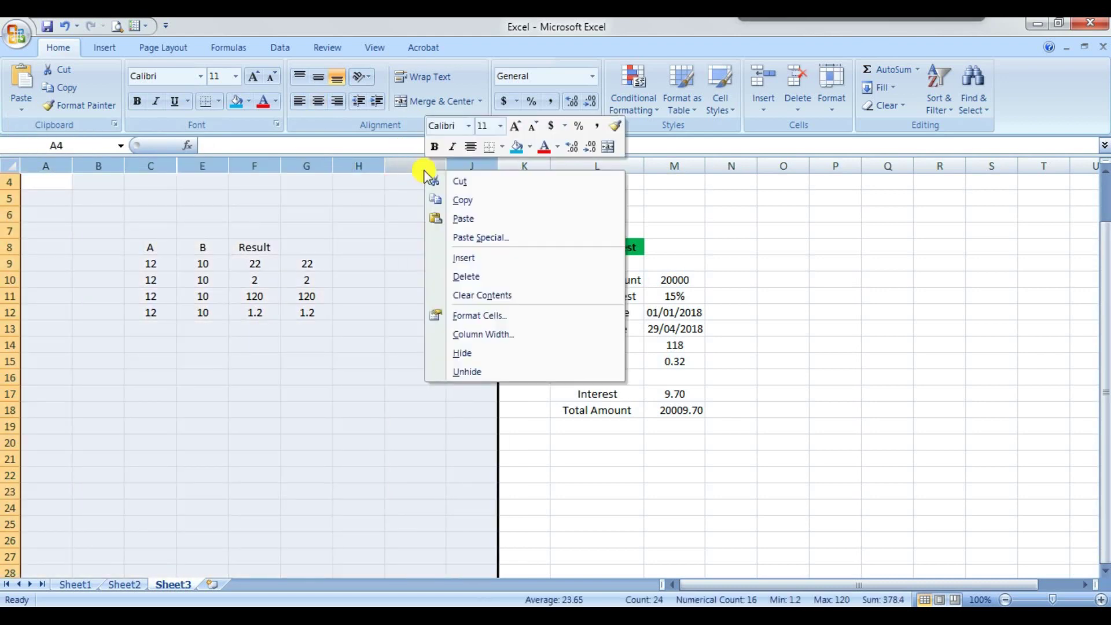
left_click(477, 371)
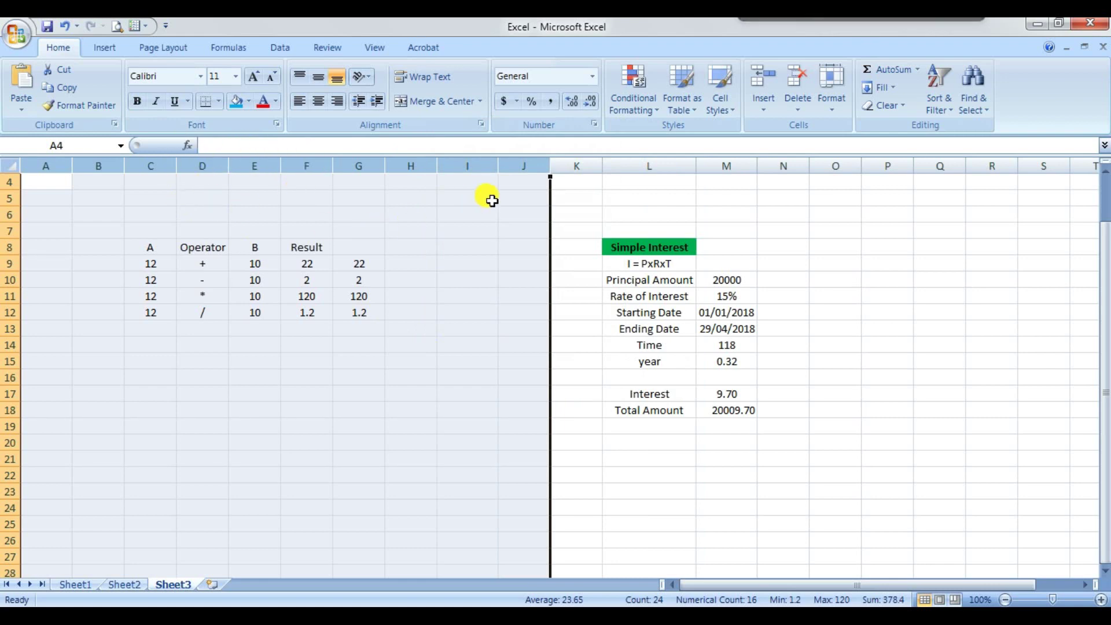
left_click(479, 228)
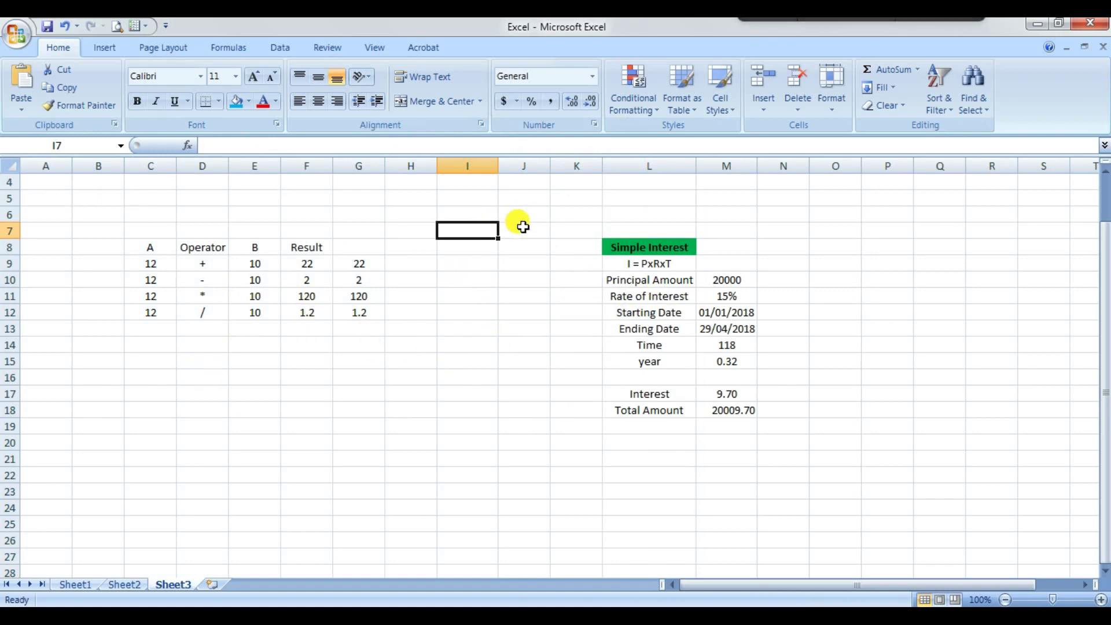
left_click(648, 230)
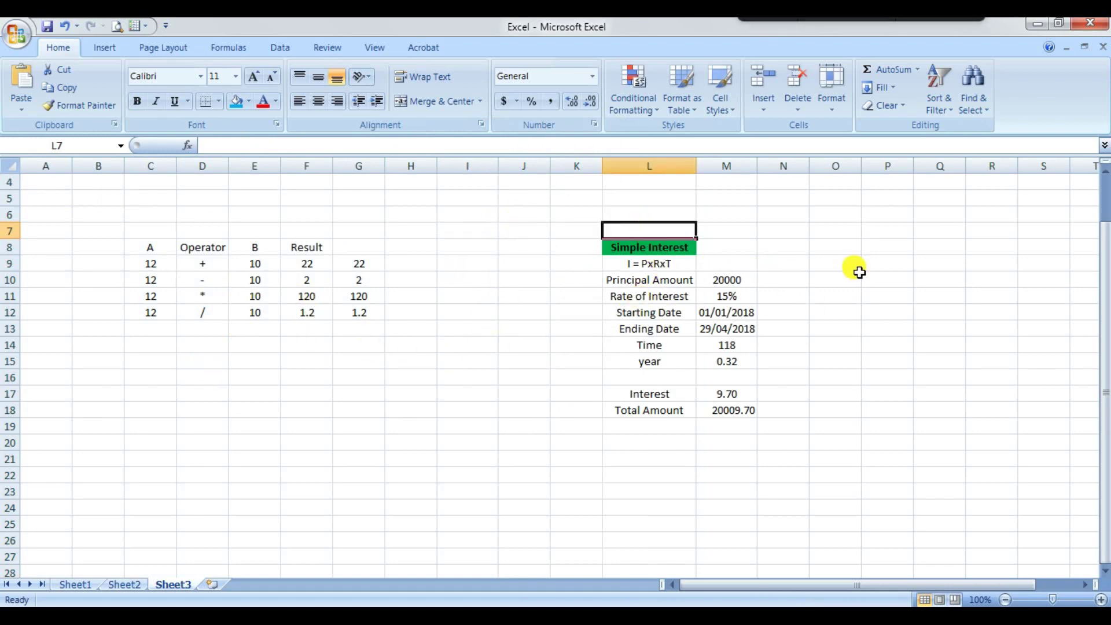
scroll(859, 272, "down", 1)
left_click(659, 196)
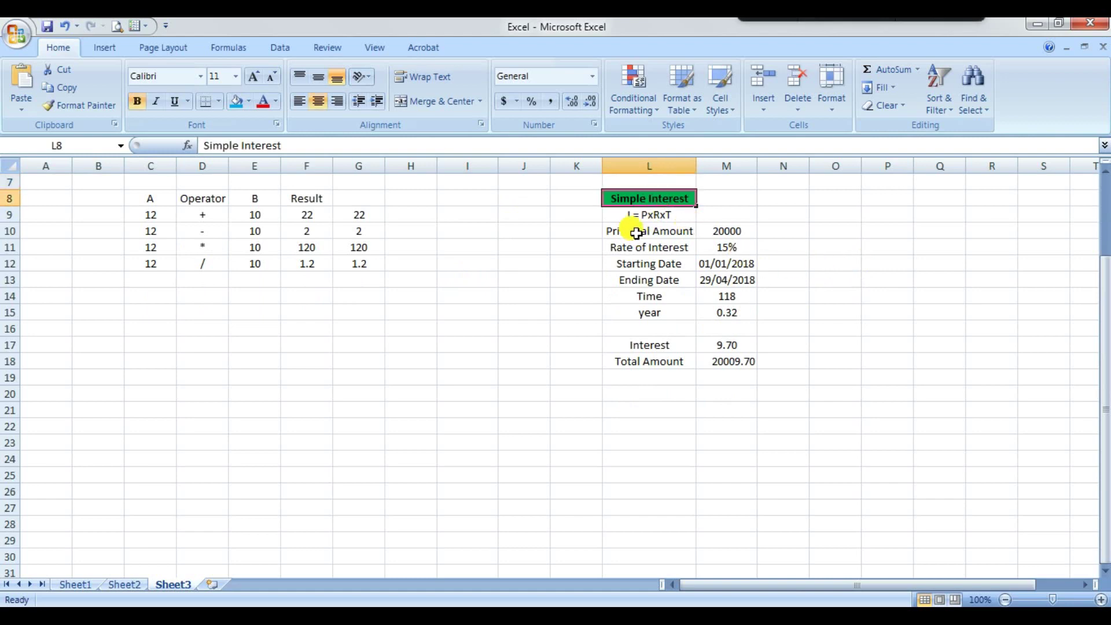
left_click(626, 215)
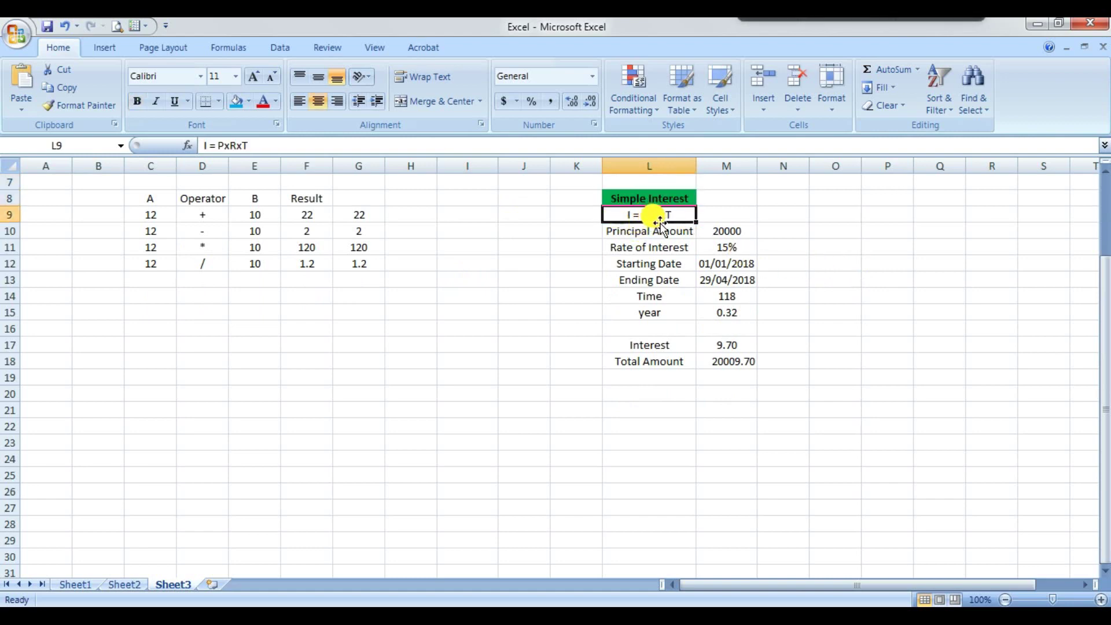
left_click(625, 263)
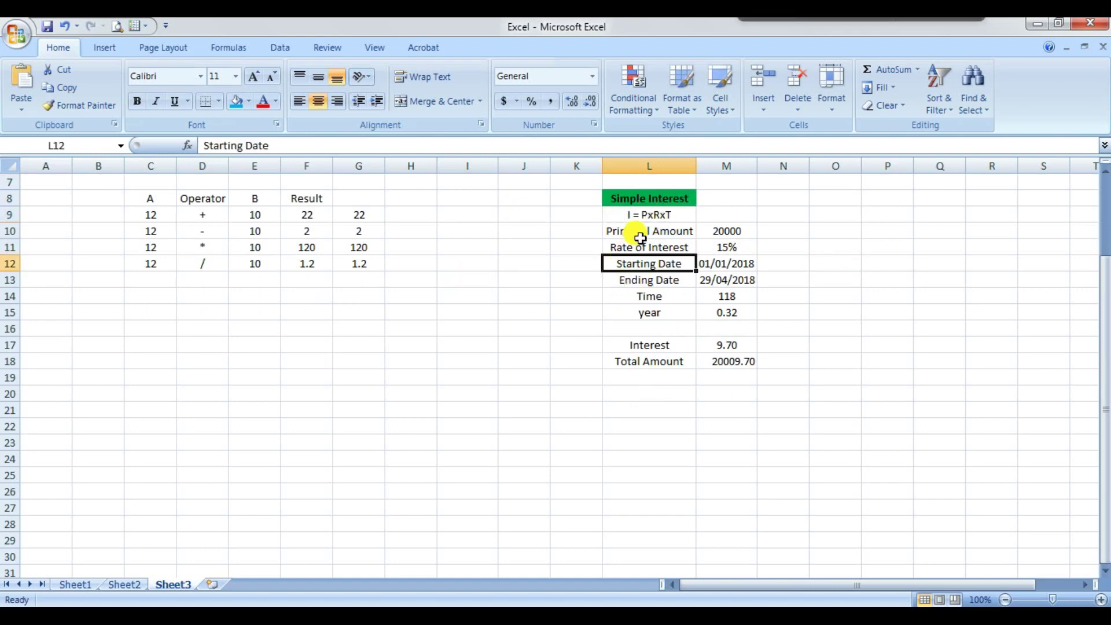
left_click(634, 231)
scroll(847, 267, "up", 2)
left_click(727, 329)
scroll(806, 272, "down", 2)
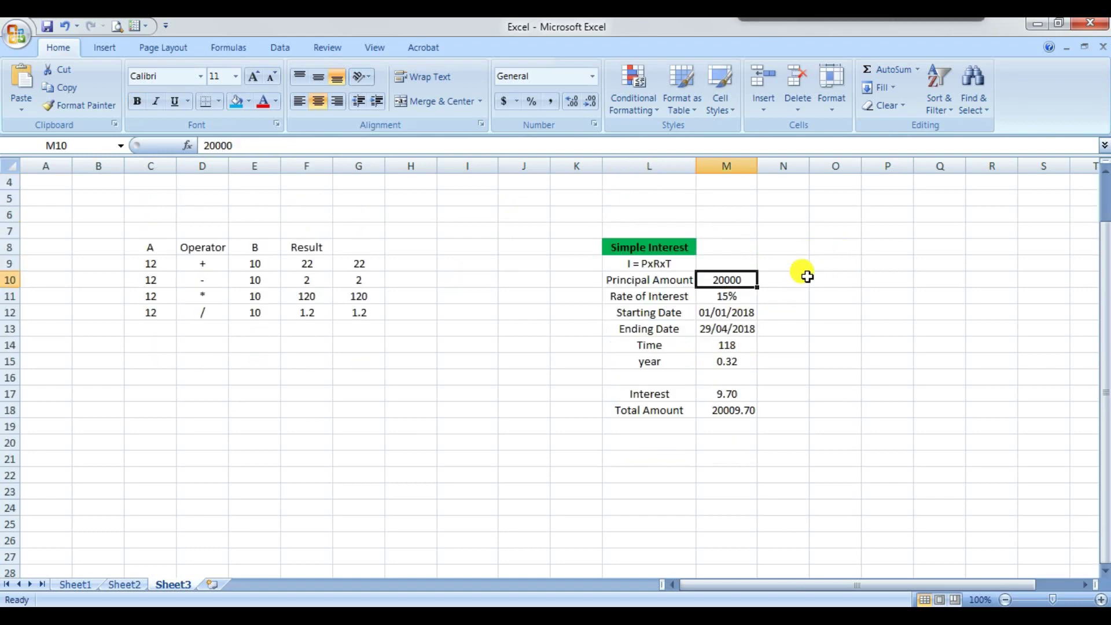
left_click(628, 248)
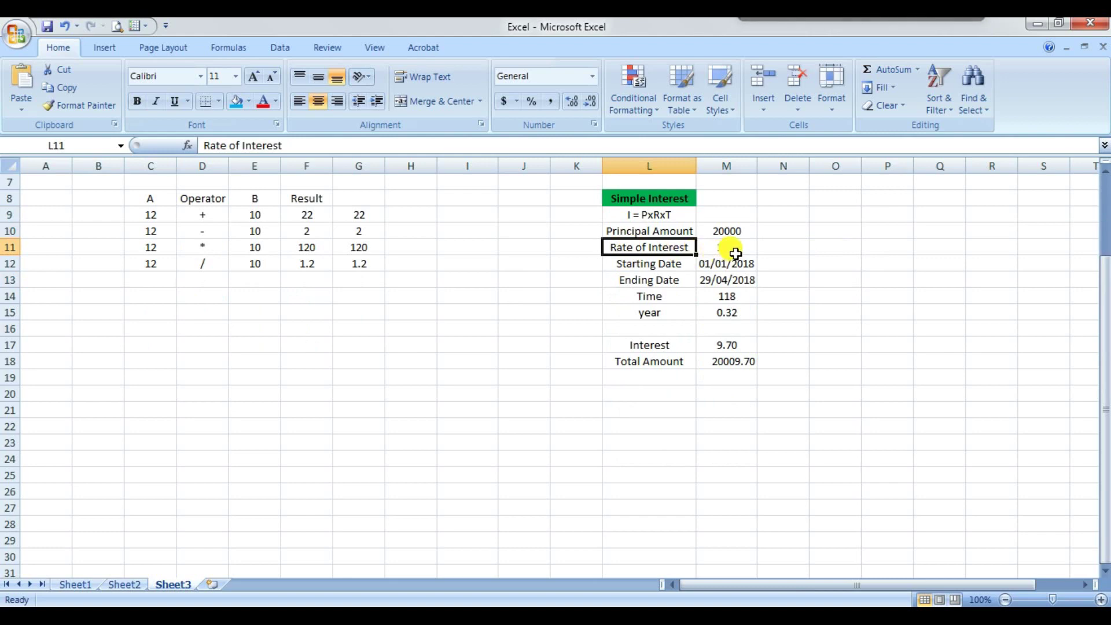
left_click(731, 249)
left_click(629, 264)
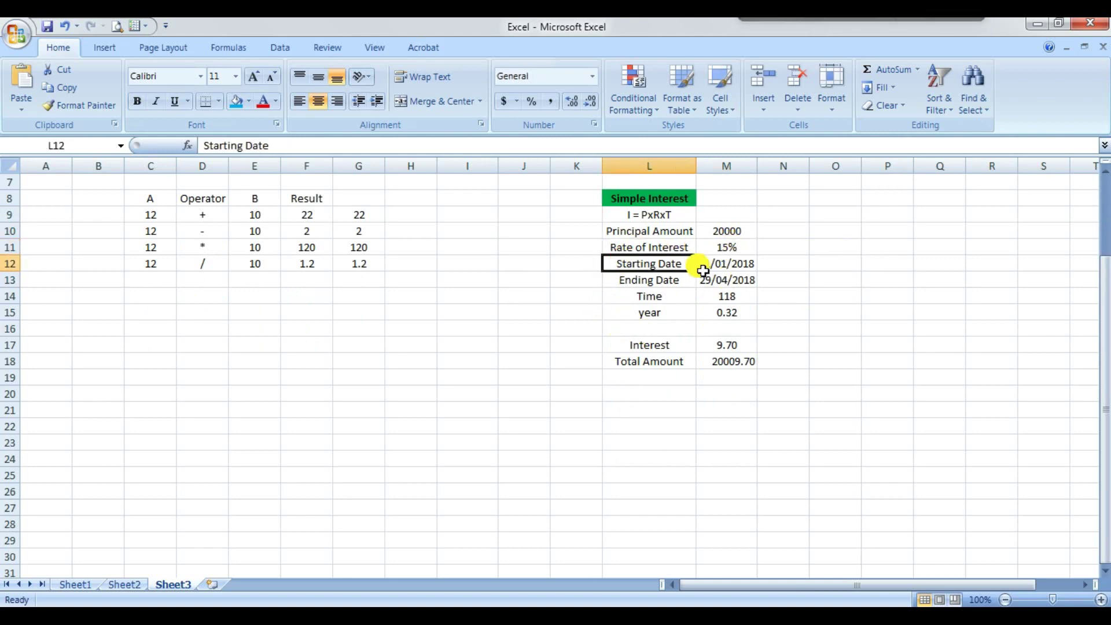
left_click(731, 264)
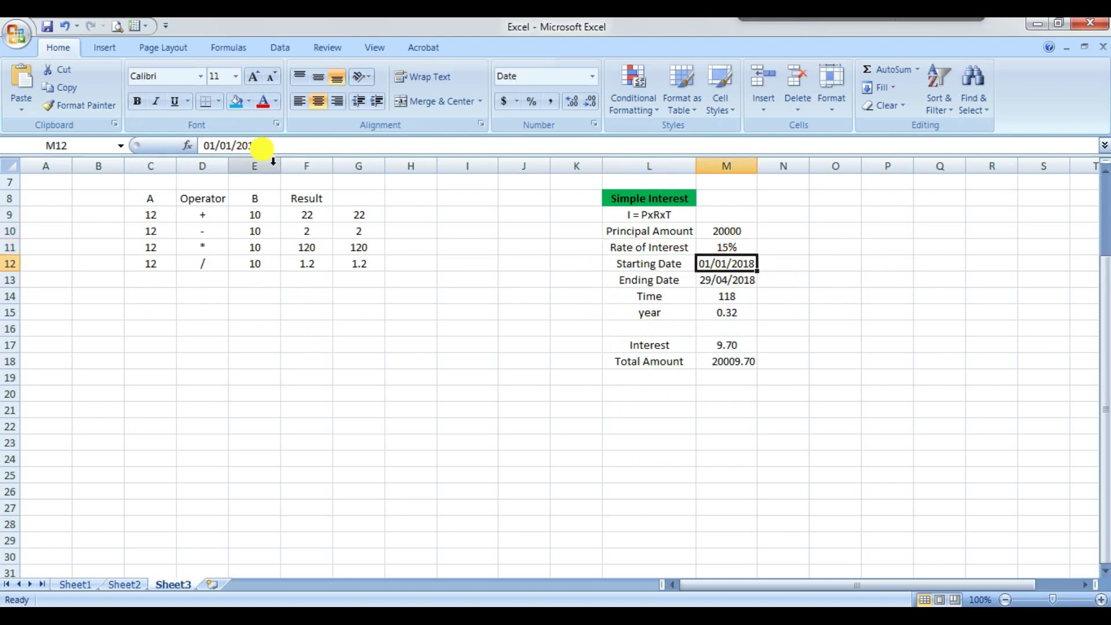
left_click(627, 277)
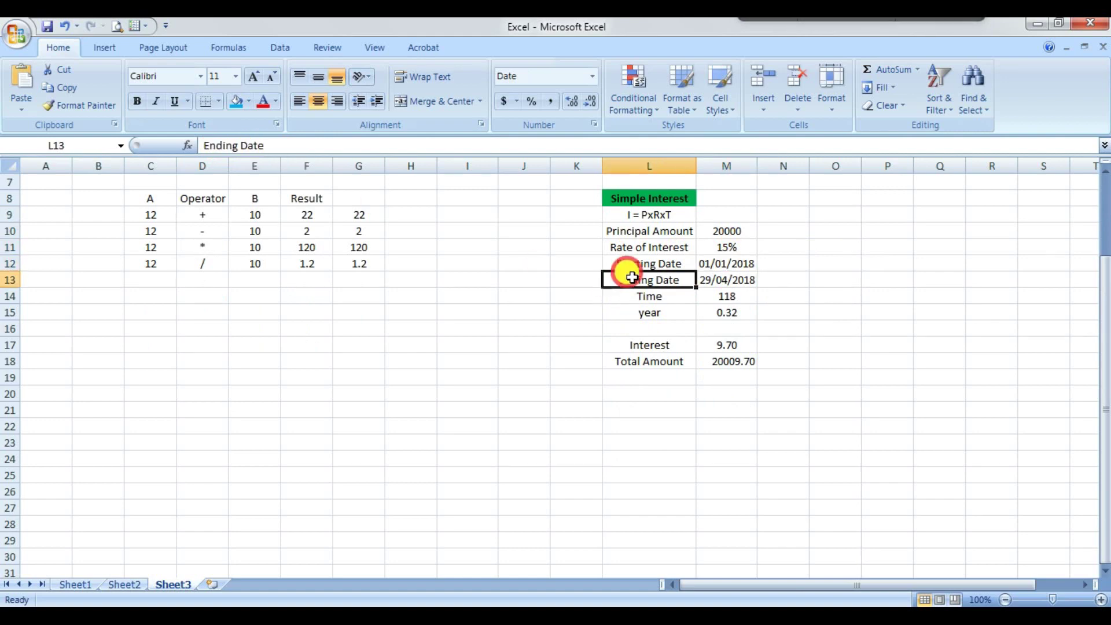
left_click_drag(643, 313, 662, 328)
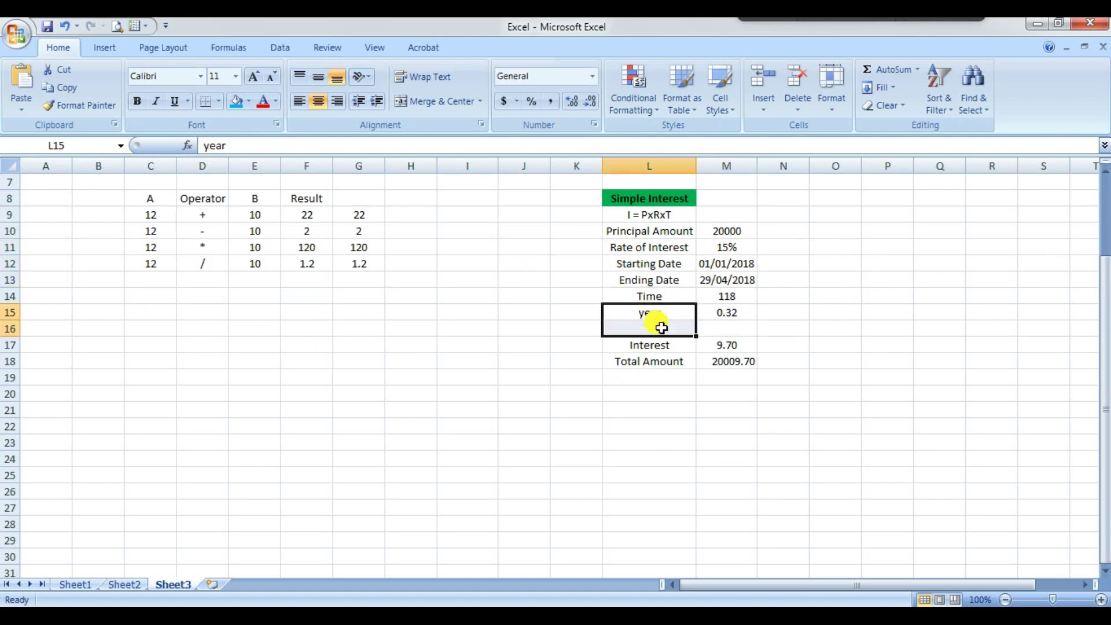
left_click(631, 279)
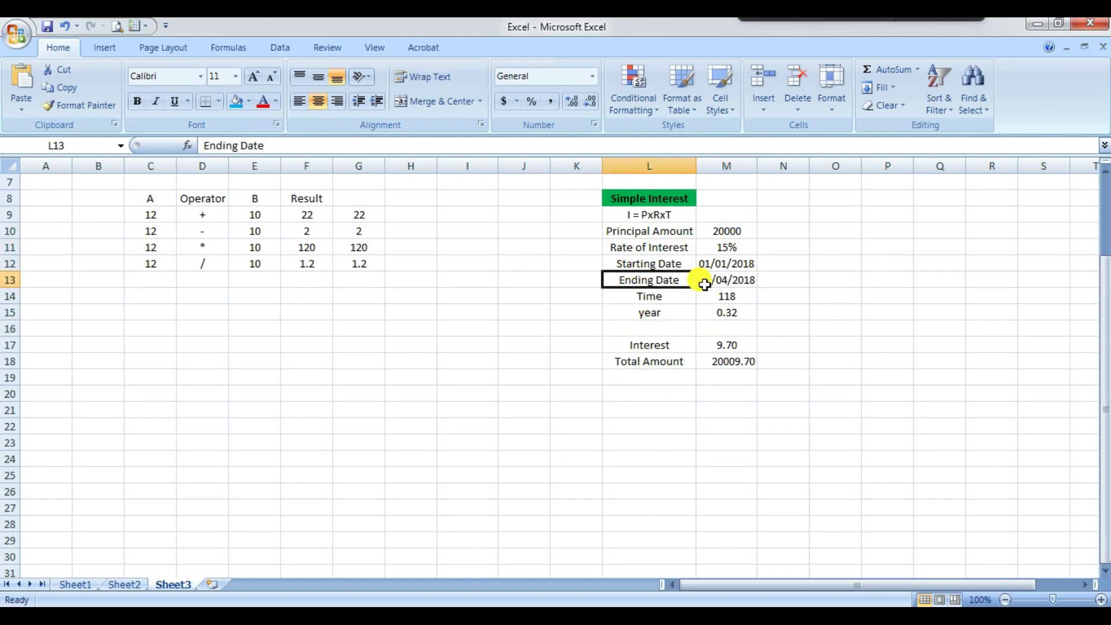
left_click(822, 279)
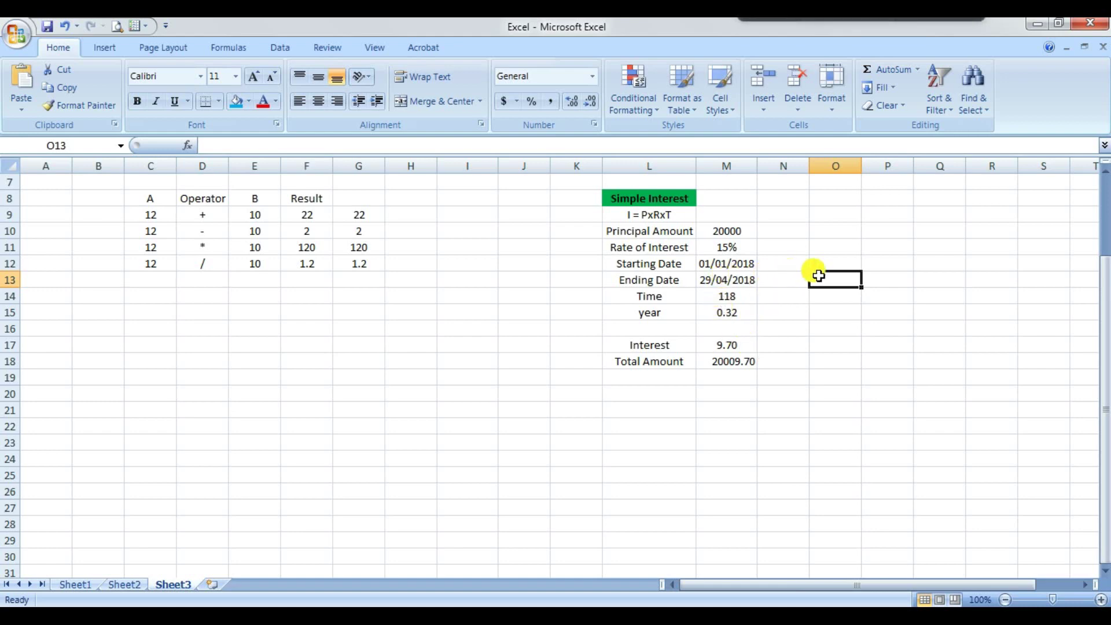
left_click(644, 296)
left_click(740, 300)
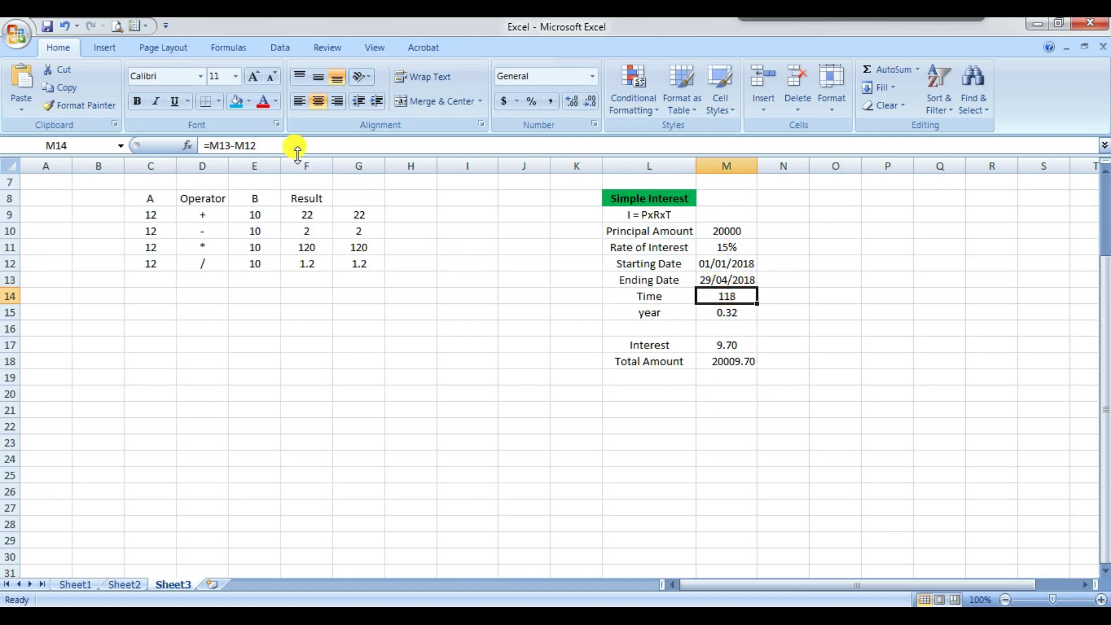
double_click(744, 296)
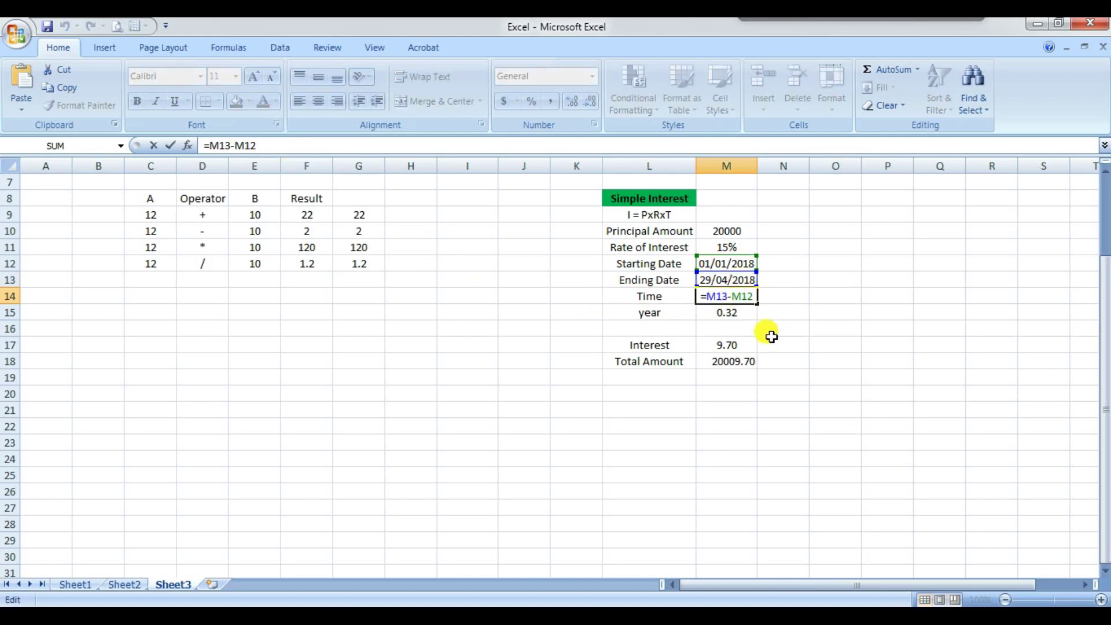
key("Escape")
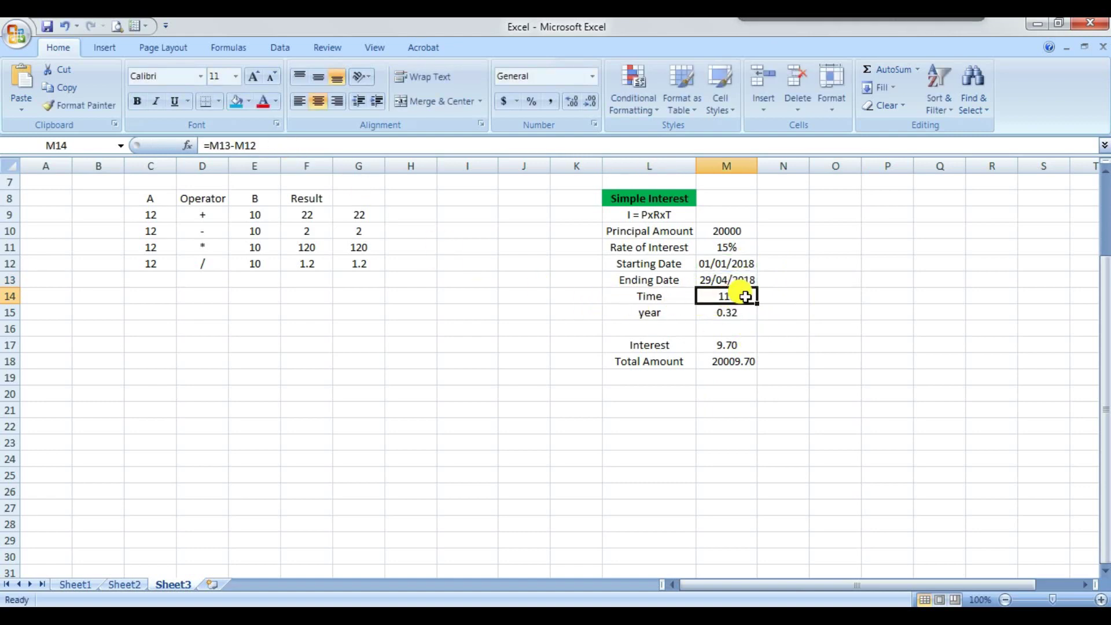
left_click(647, 311)
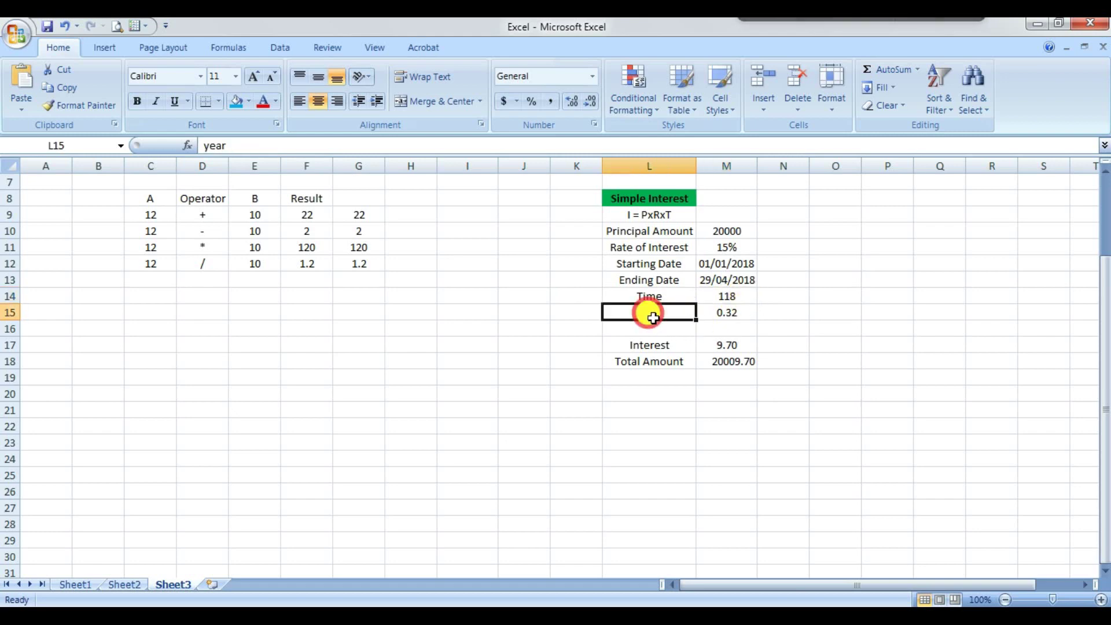
left_click(732, 316)
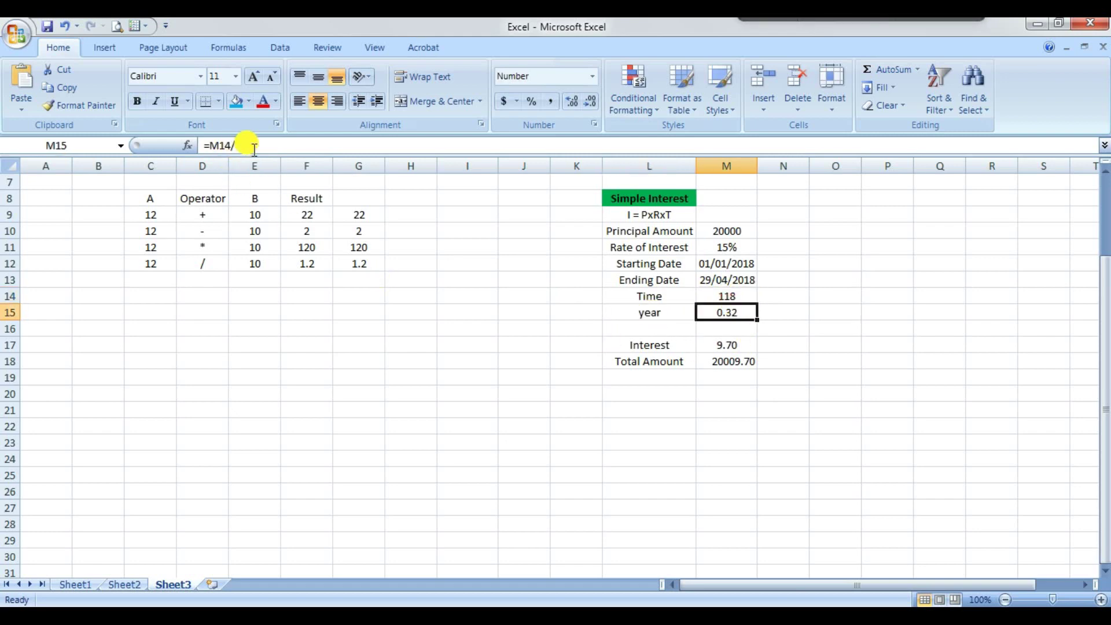
left_click(701, 379)
left_click(640, 345)
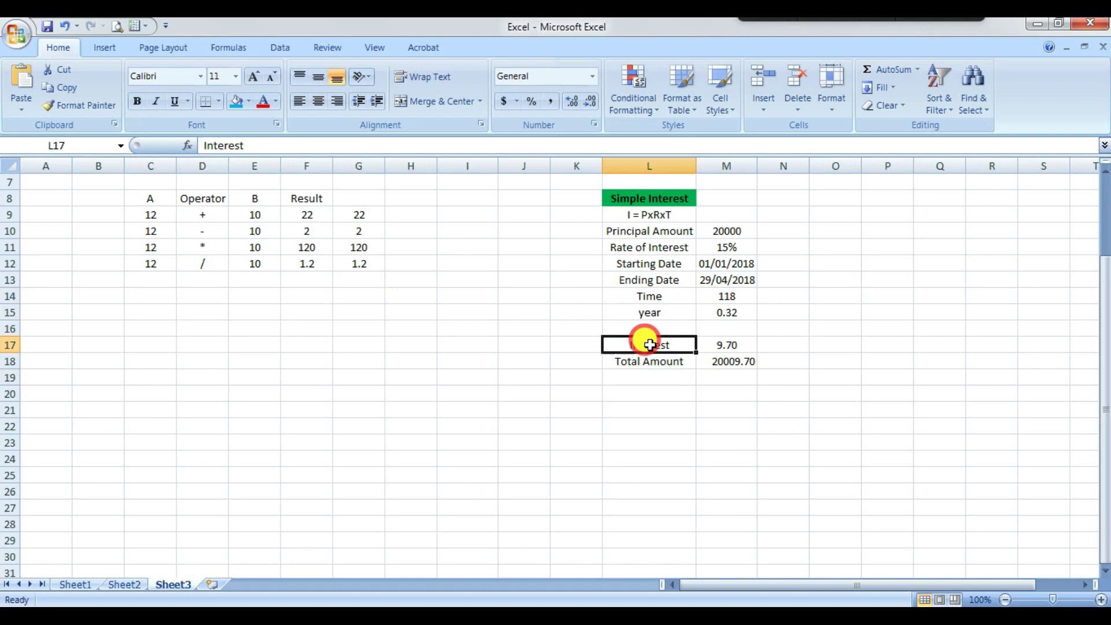
left_click(724, 346)
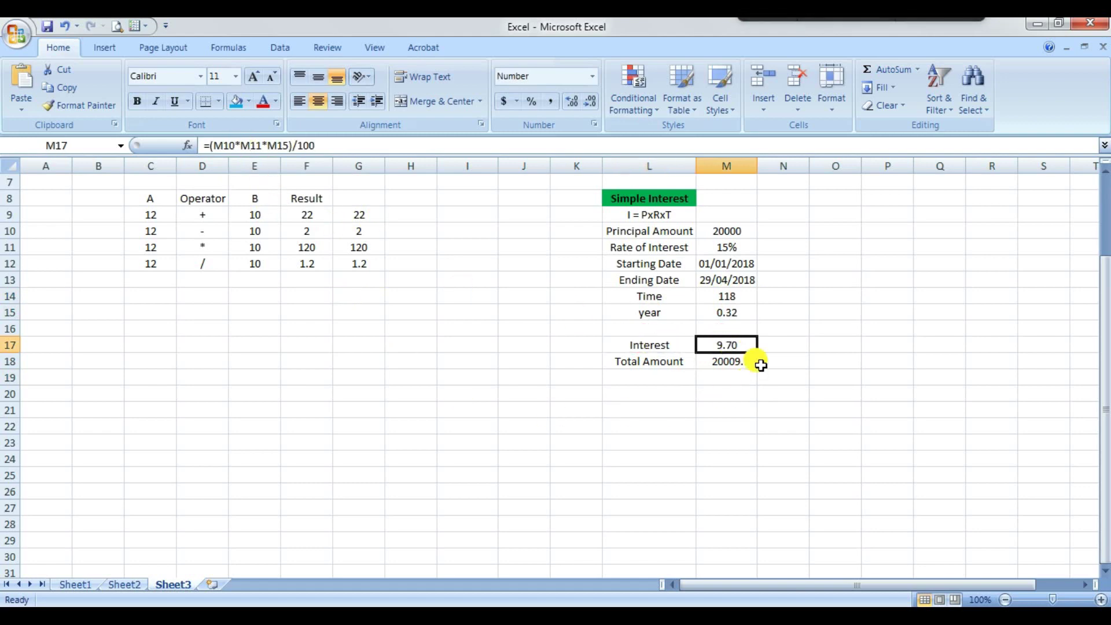
double_click(733, 345)
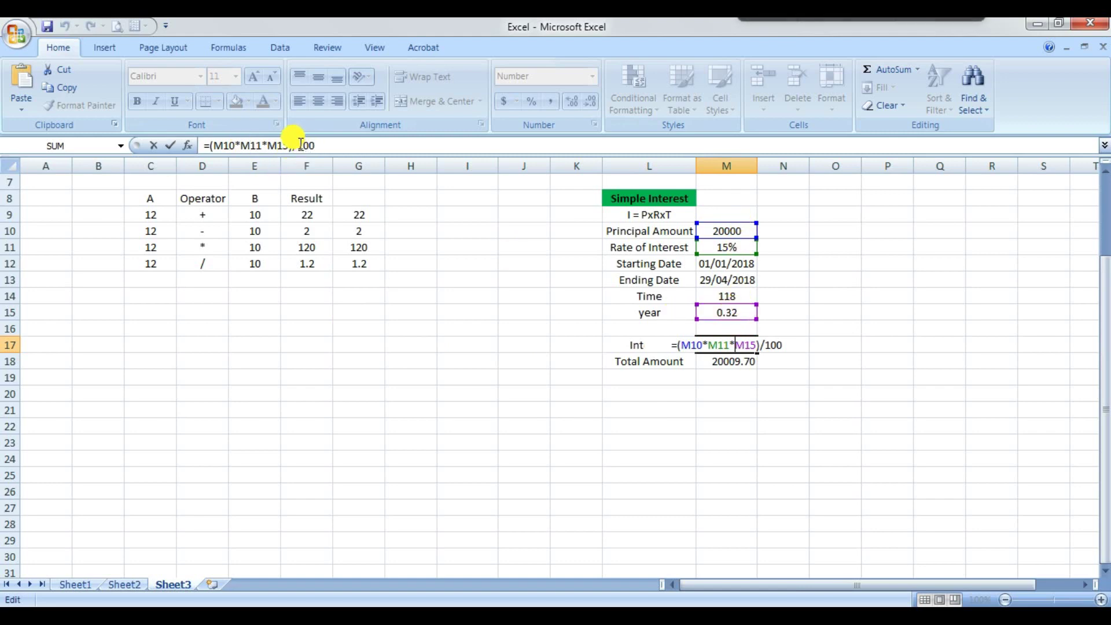
key("Return")
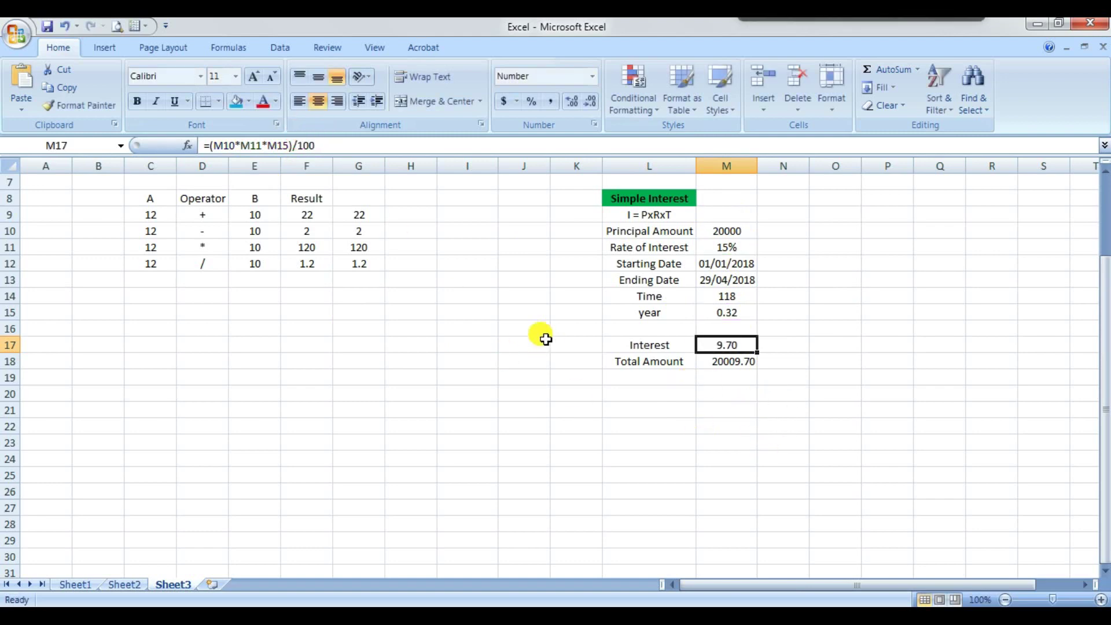
left_click(731, 362)
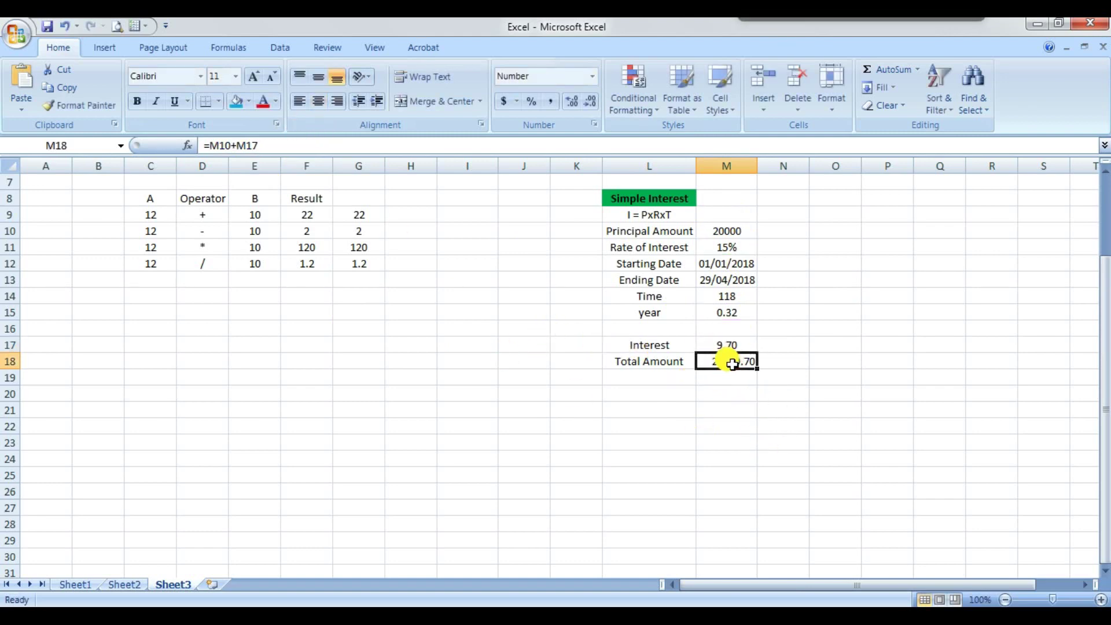
double_click(727, 362)
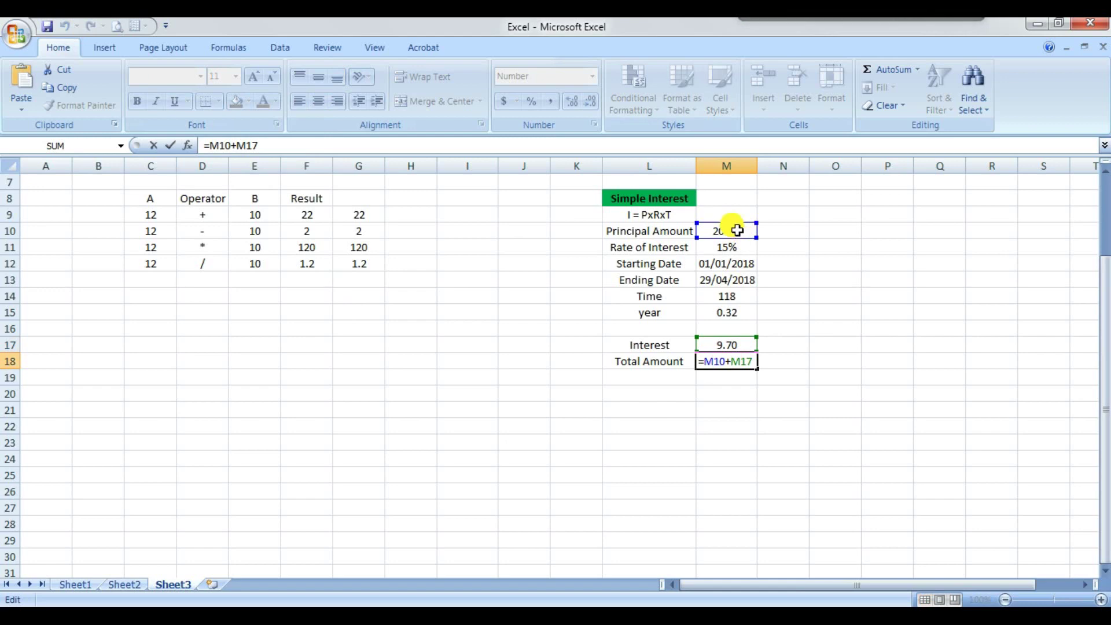
key("ctrl+Return")
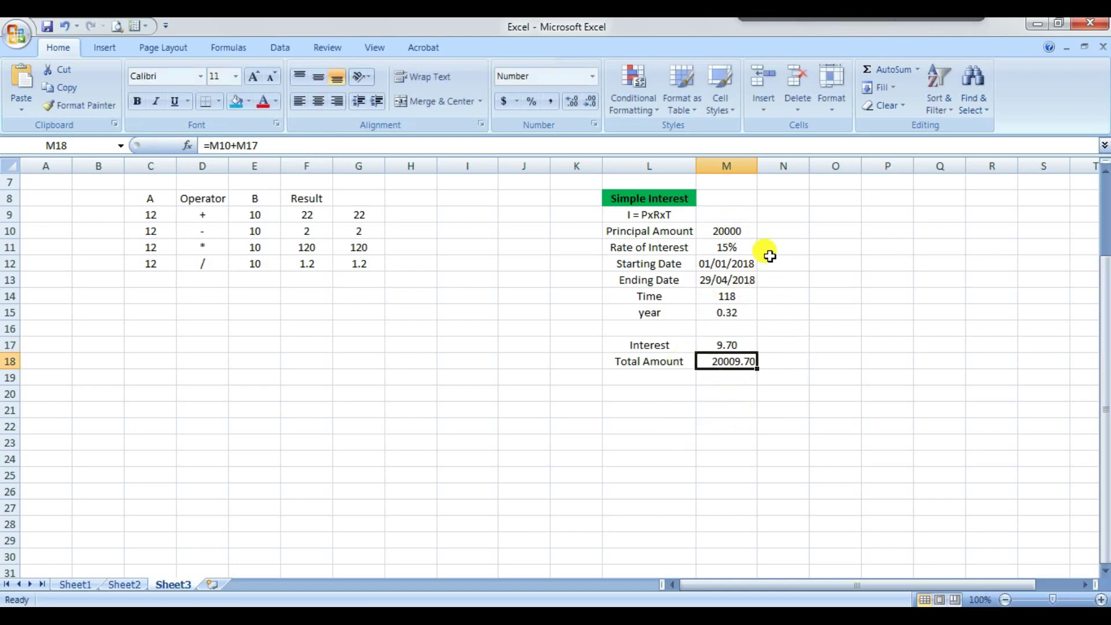
left_click(818, 282)
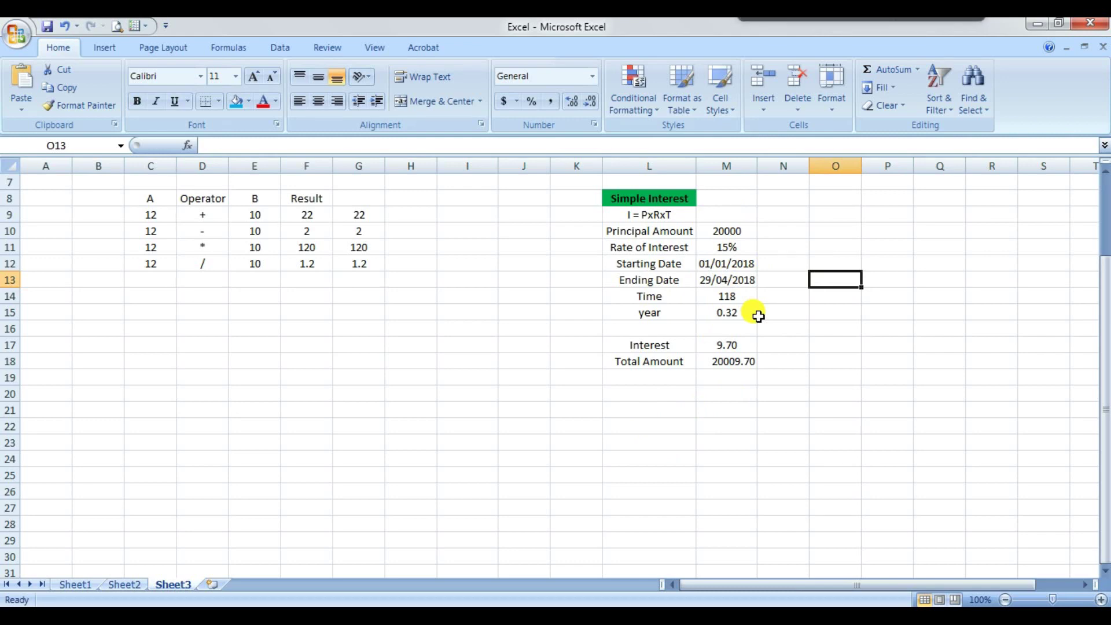
Step: Enter =TODAY() in L21 so it shows today's date, 29/04/2018
left_click(672, 406)
type("=")
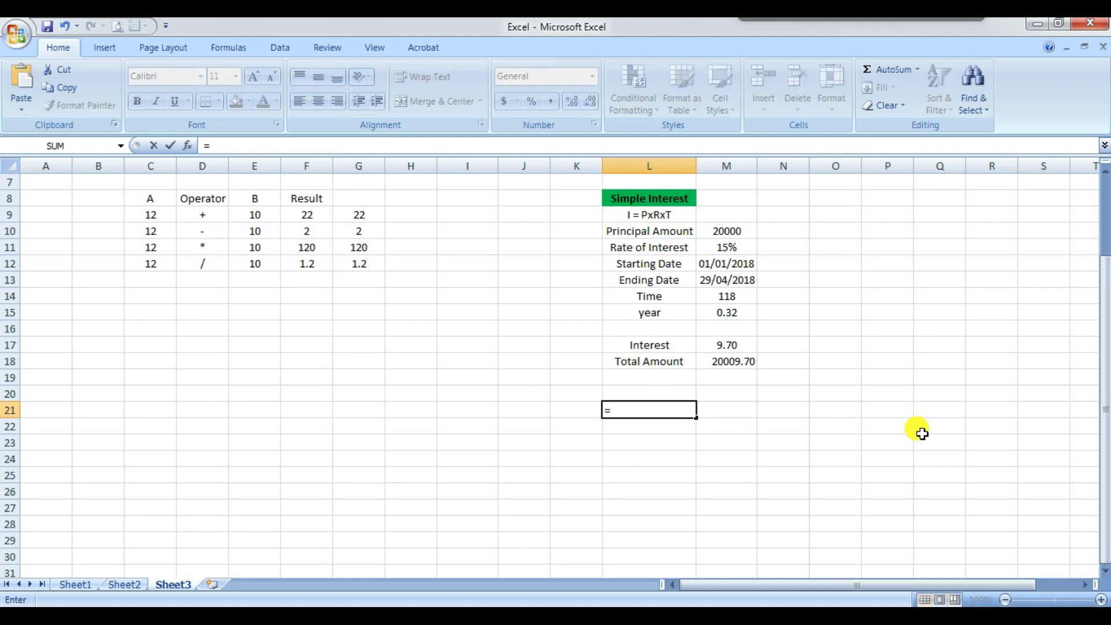
type("today")
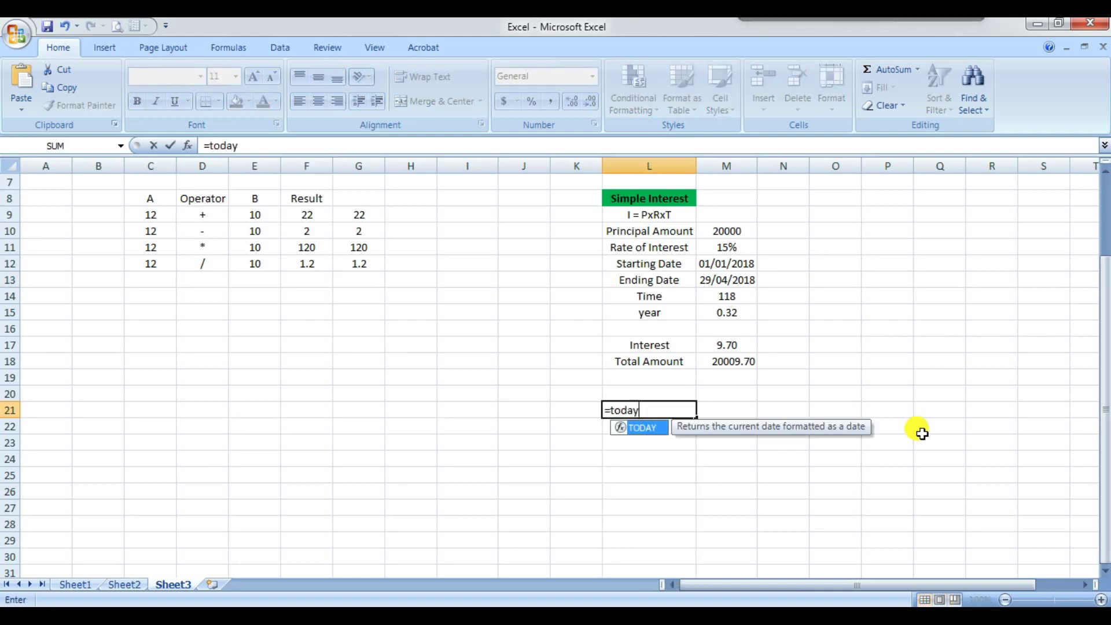
type("(")
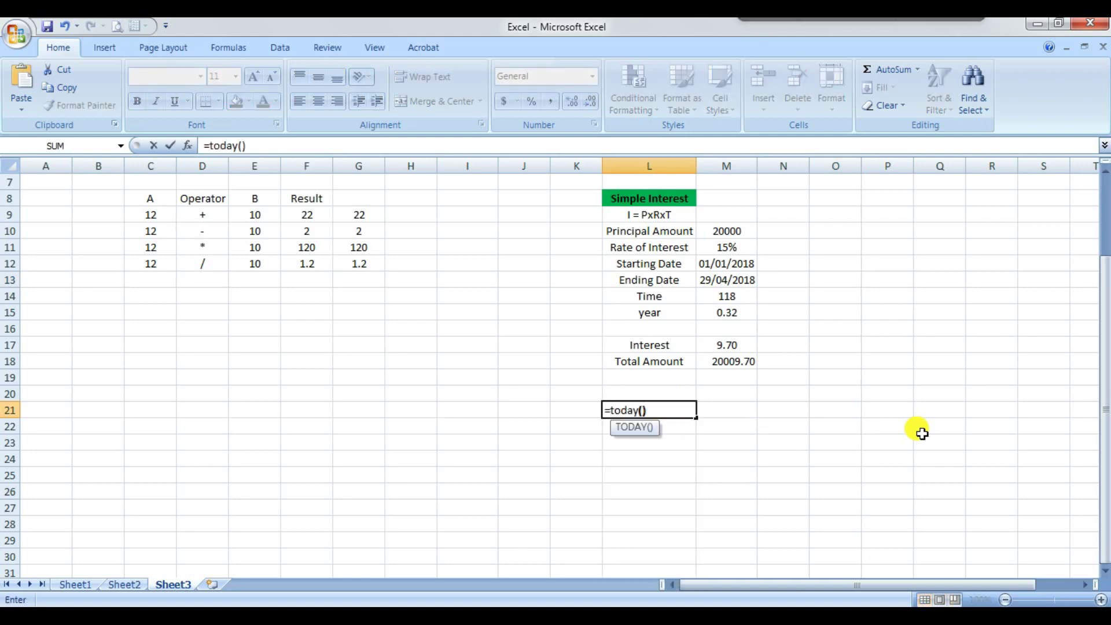
key("Return")
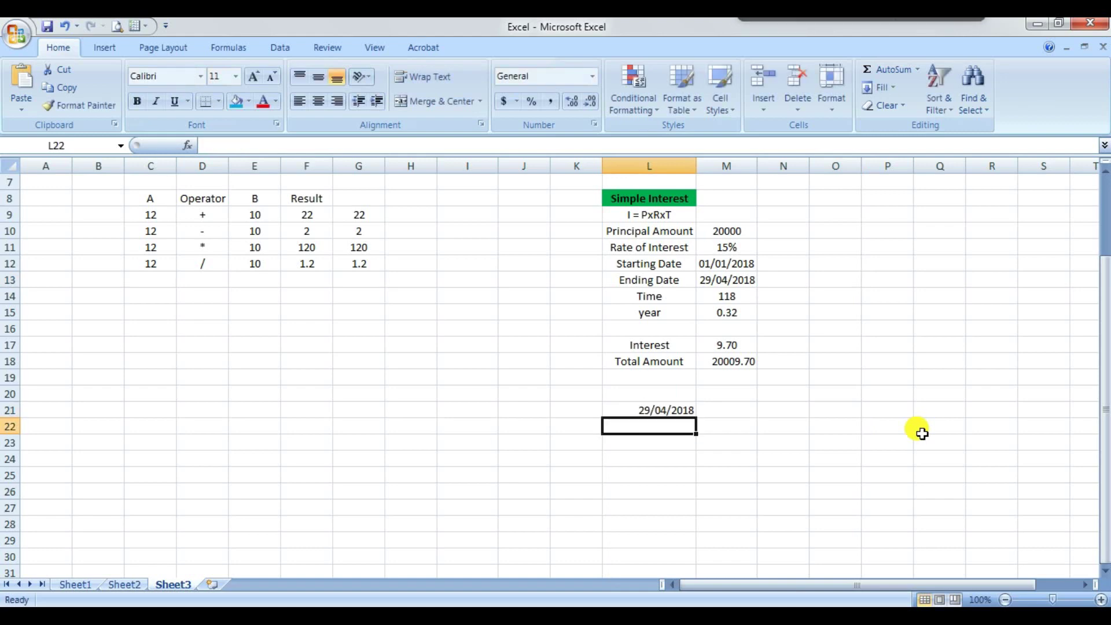
left_click(615, 409)
left_click(828, 425)
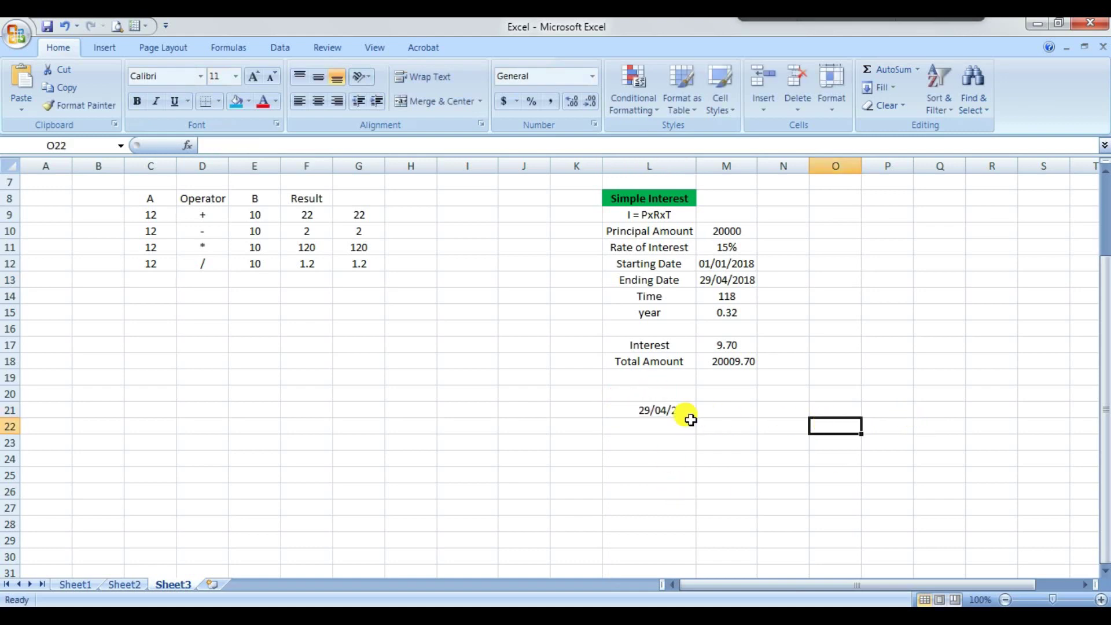
left_click(678, 413)
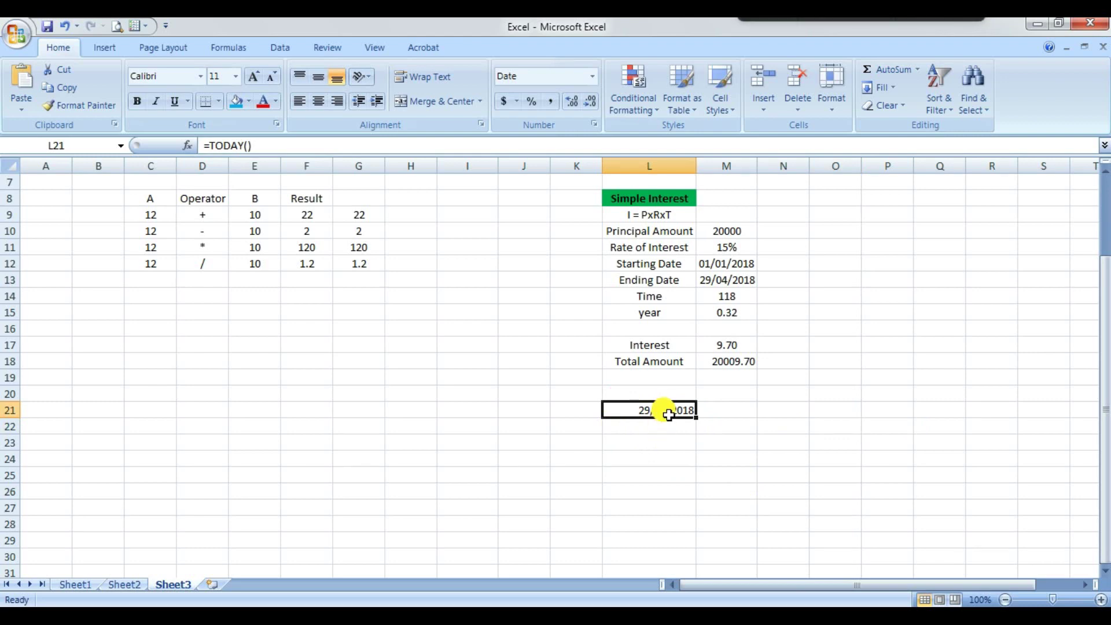
left_click(655, 392)
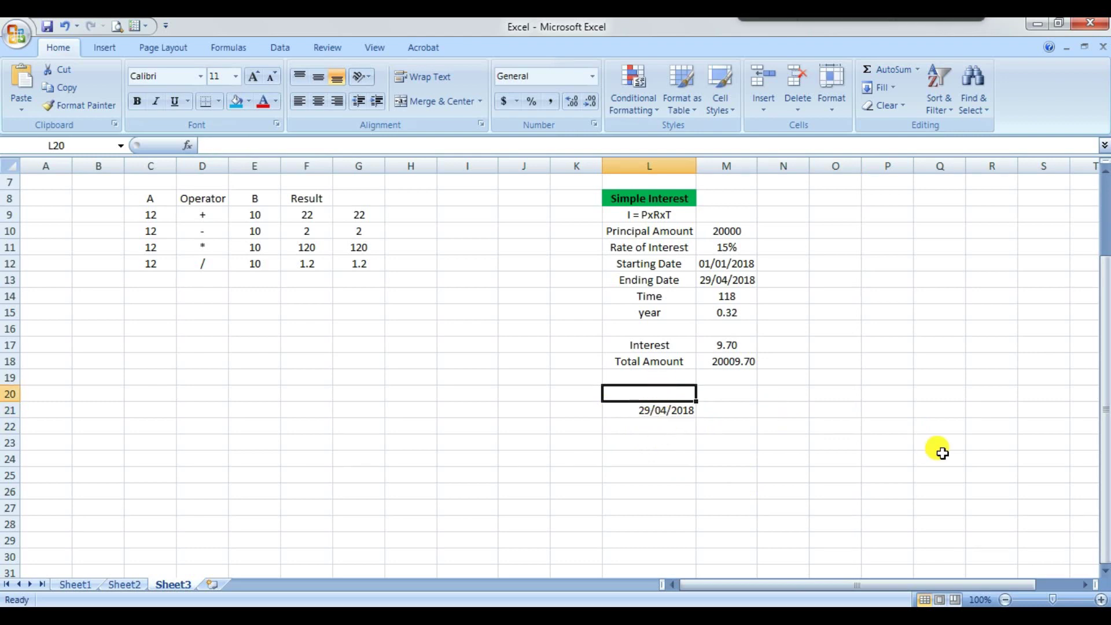
Step: Enter =L21-L20 in L23 to count 10 days between the dates
type("=")
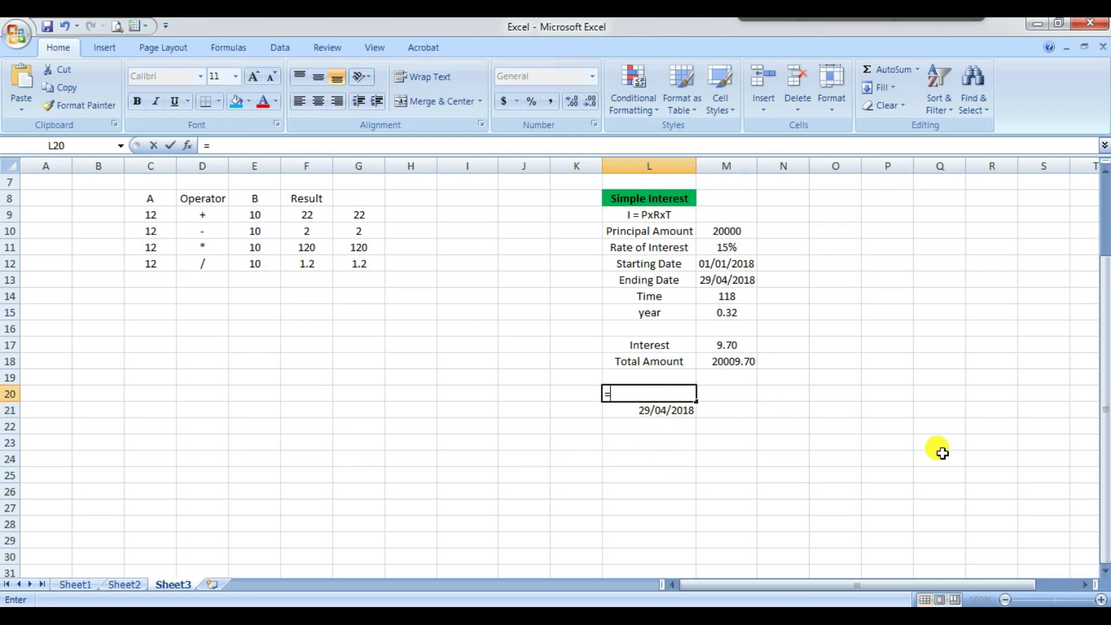
key("Down")
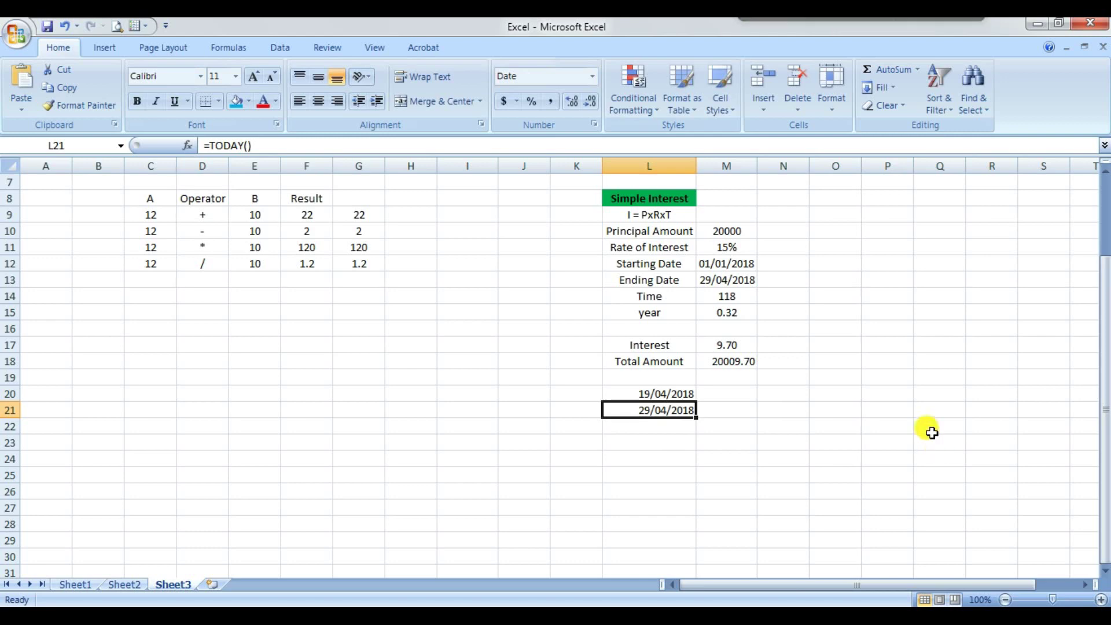
left_click(677, 393)
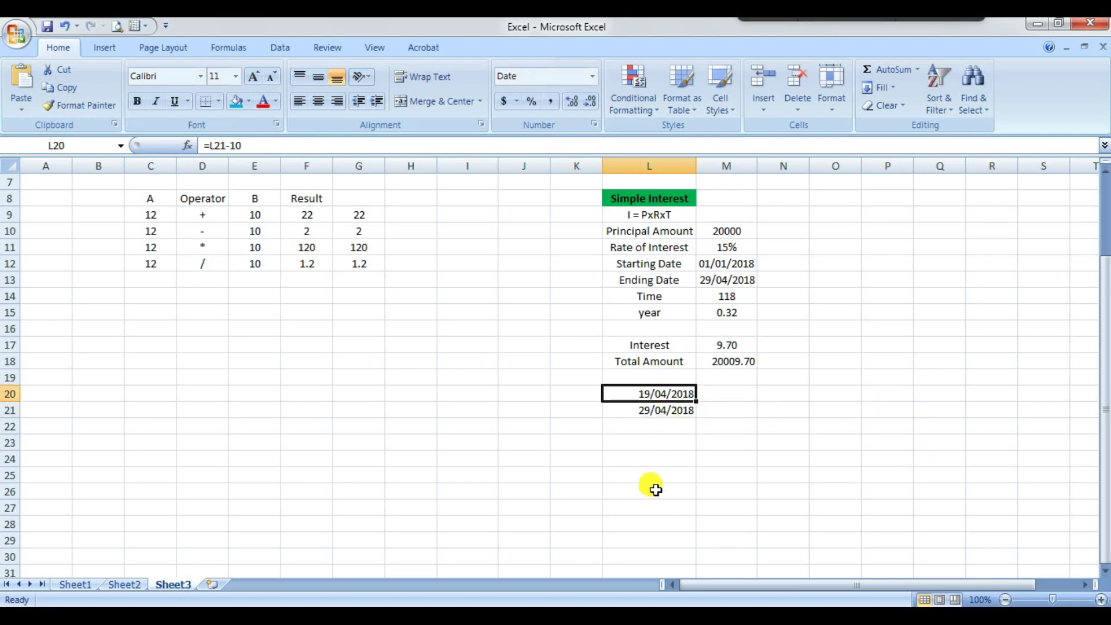
left_click(666, 443)
type("=")
key("Up")
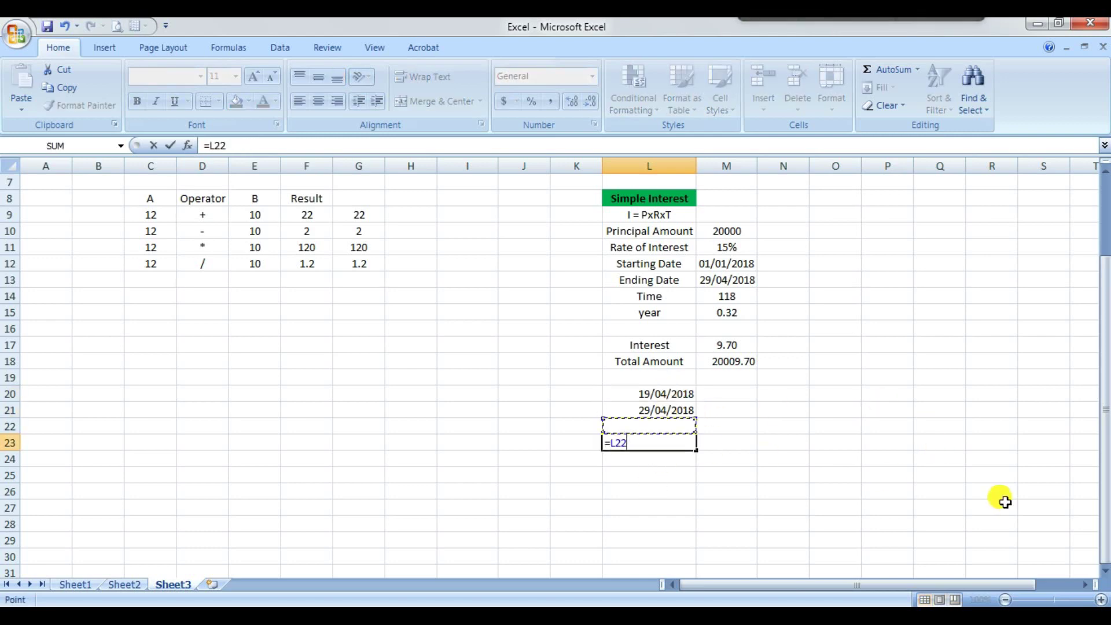
key("Up")
key("Up")
key("Up")
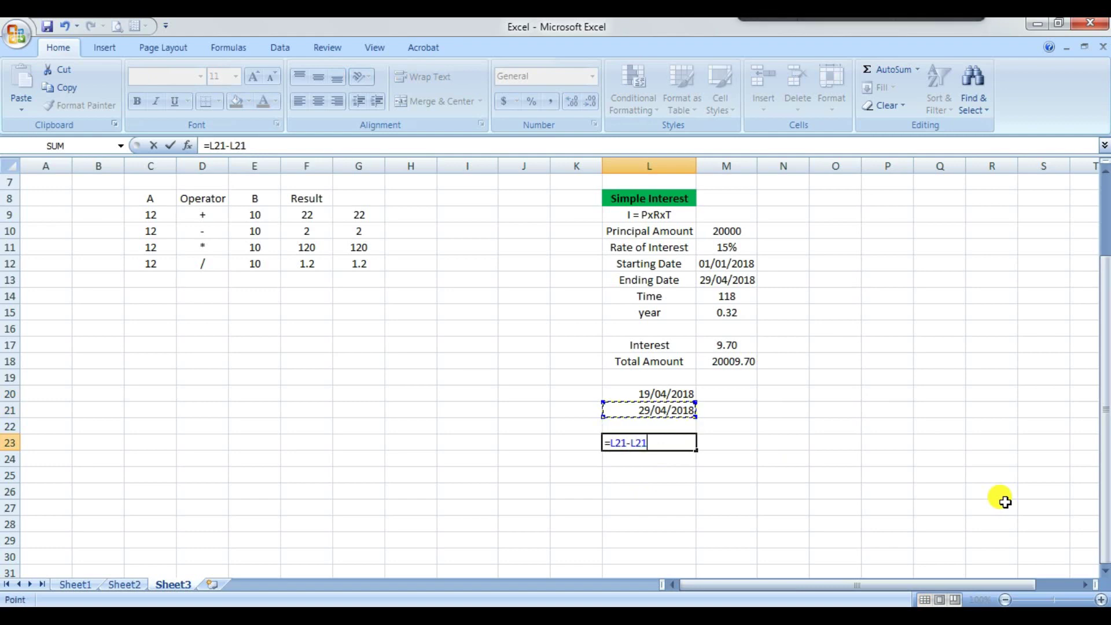
key("Up")
key("Return")
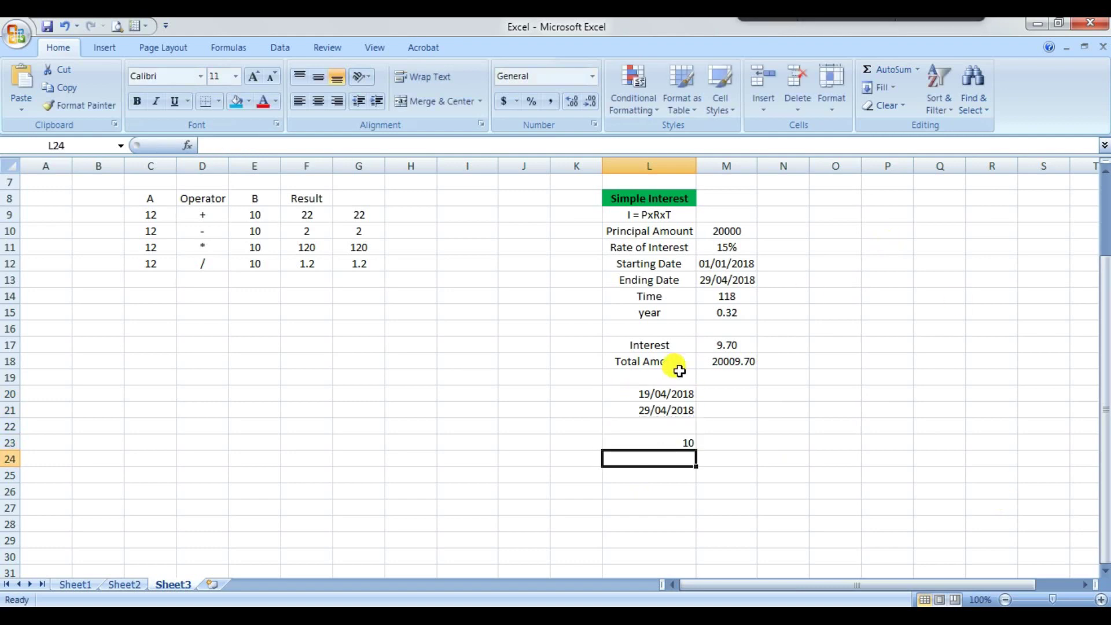
left_click(670, 441)
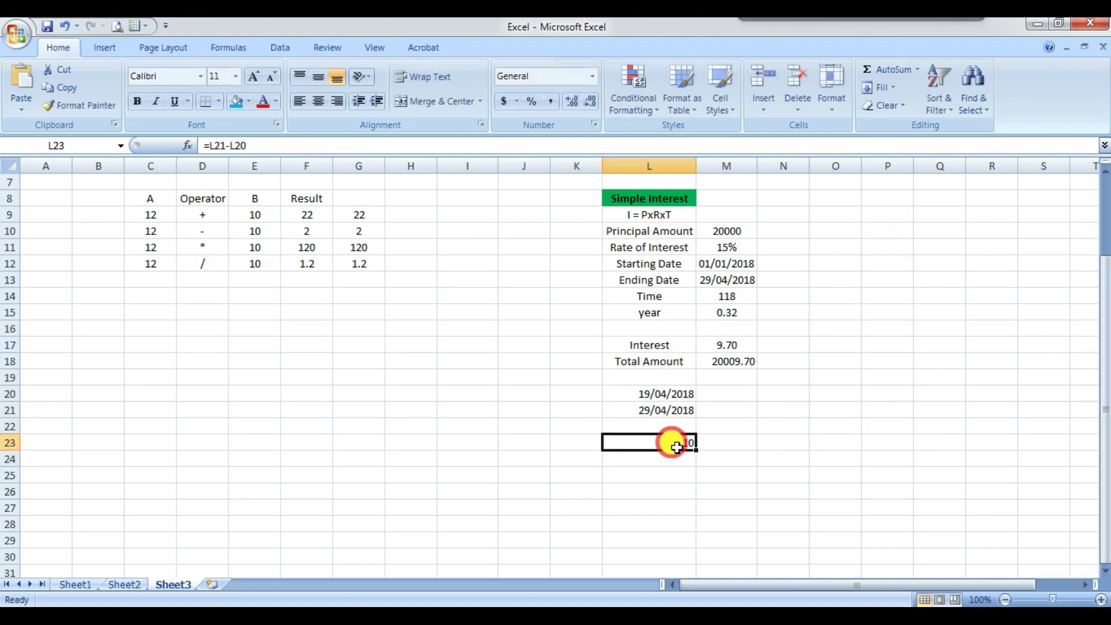
Step: Label K23 "No. Days" beside the day count
left_click(587, 443)
type("No. Days")
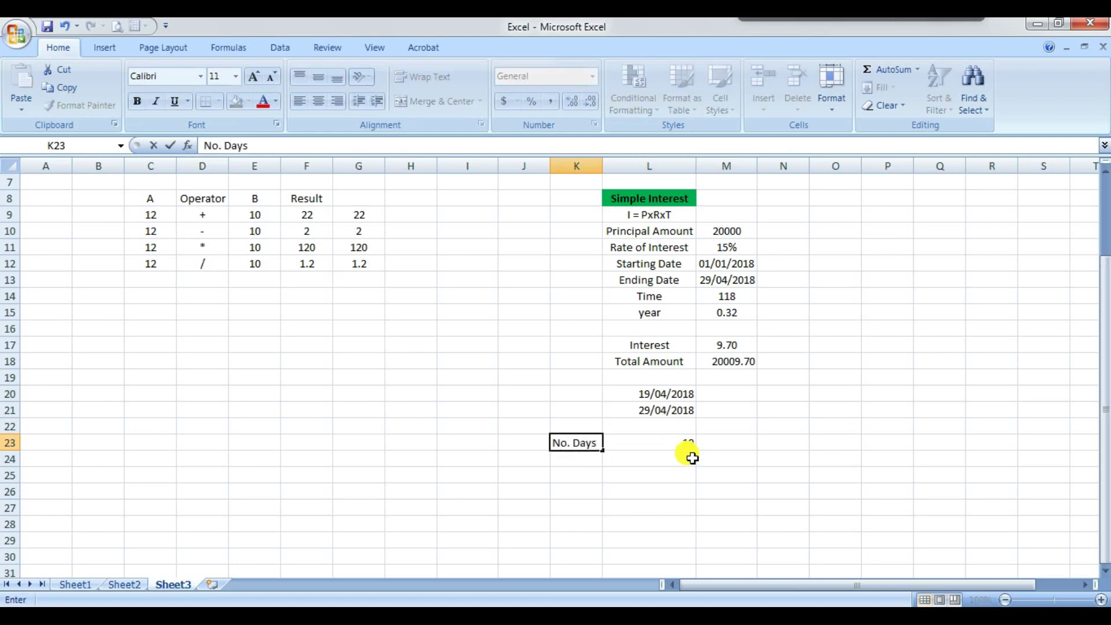
key("Return")
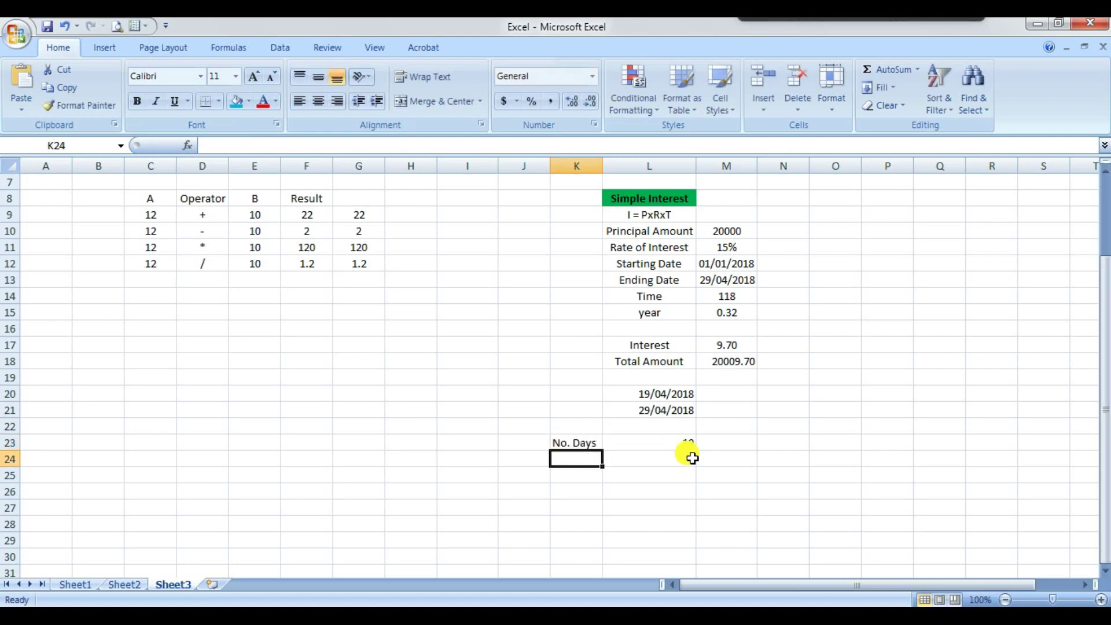
left_click_drag(560, 447, 666, 439)
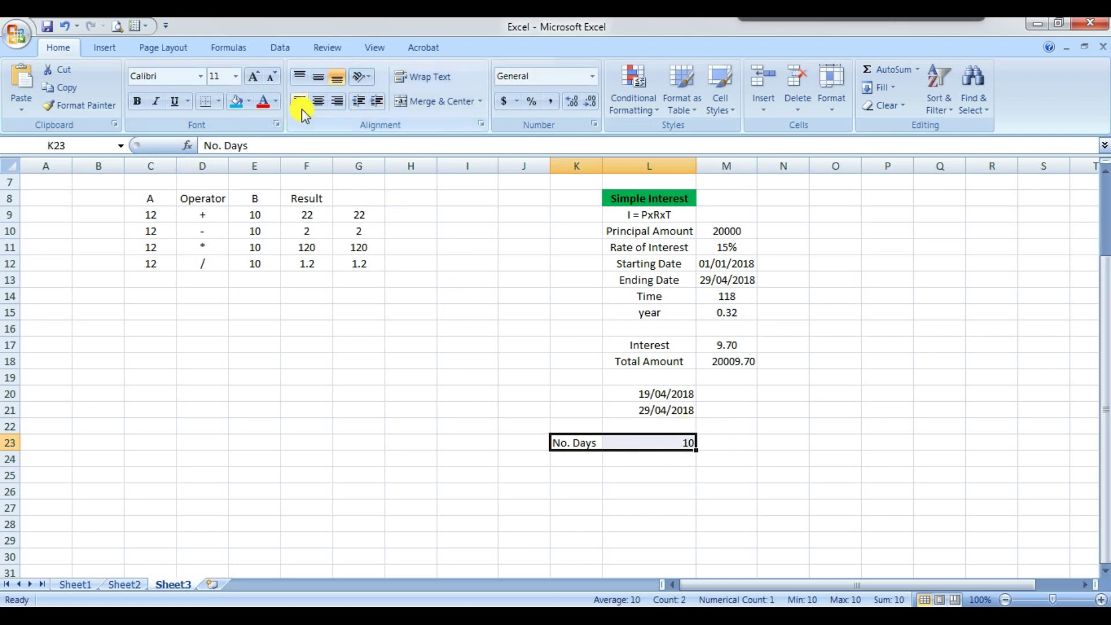
left_click(883, 425)
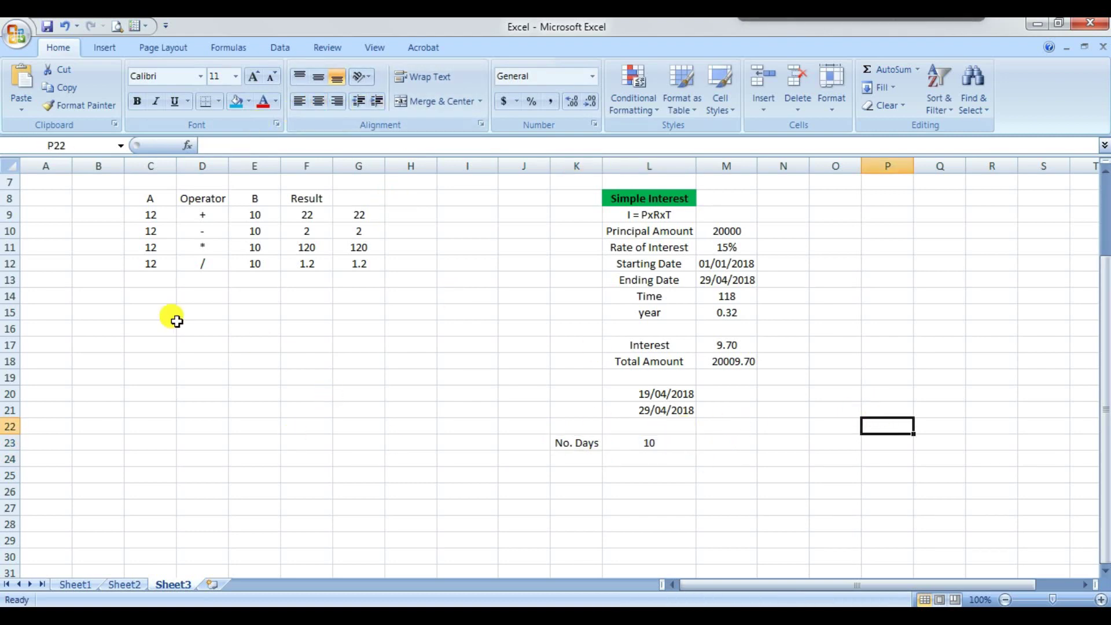
Step: Format the arithmetic block C8:F13 as a table with a light style
scroll(177, 322, "up", 2)
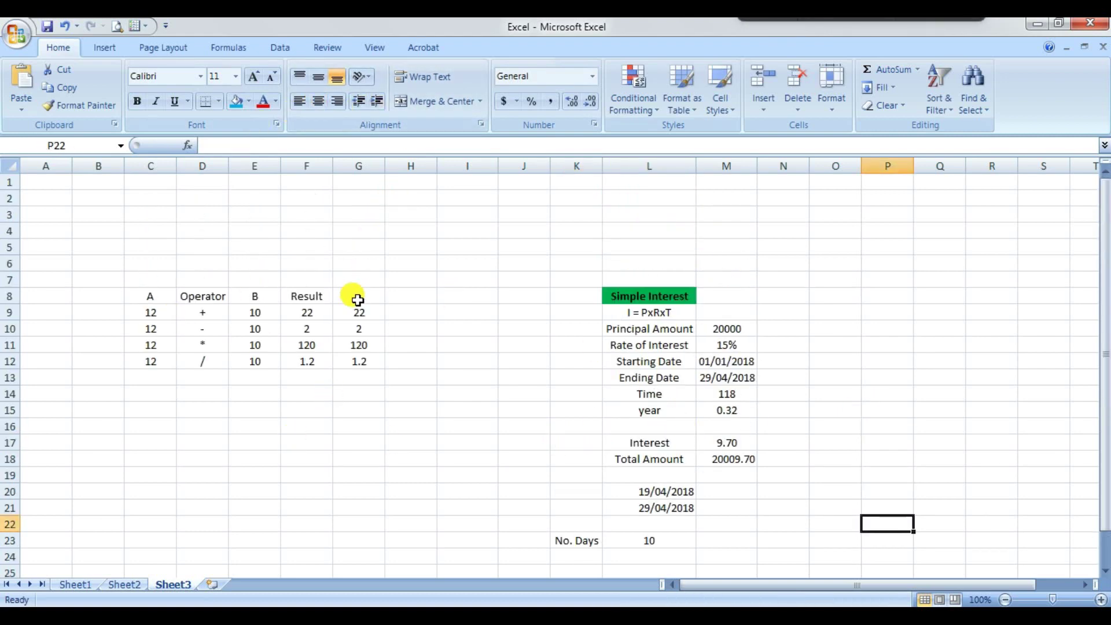
left_click(686, 114)
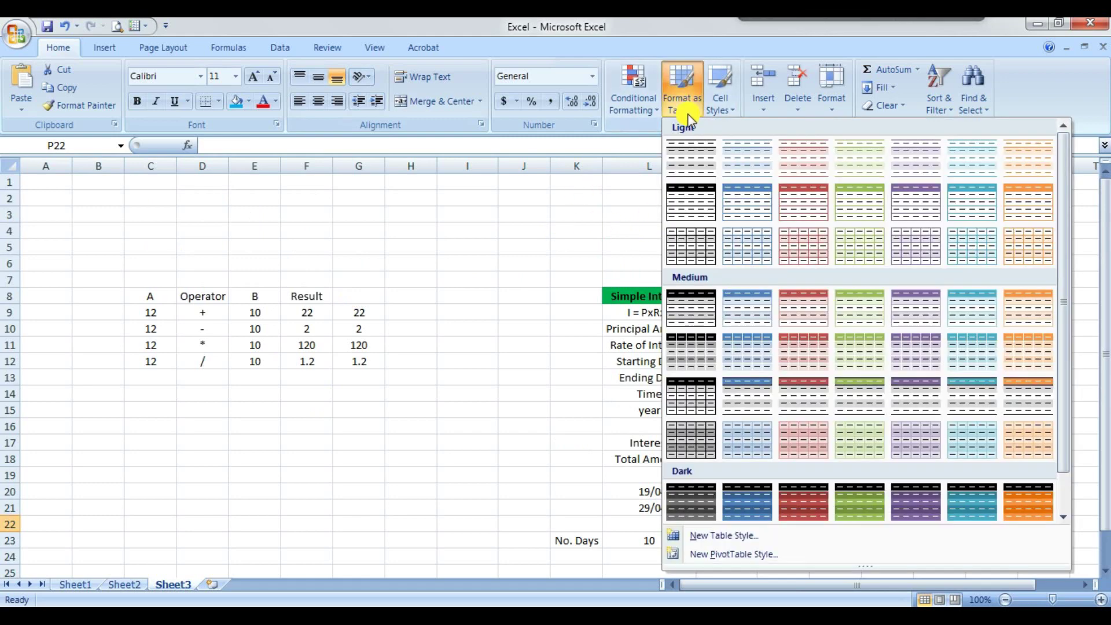
left_click(688, 155)
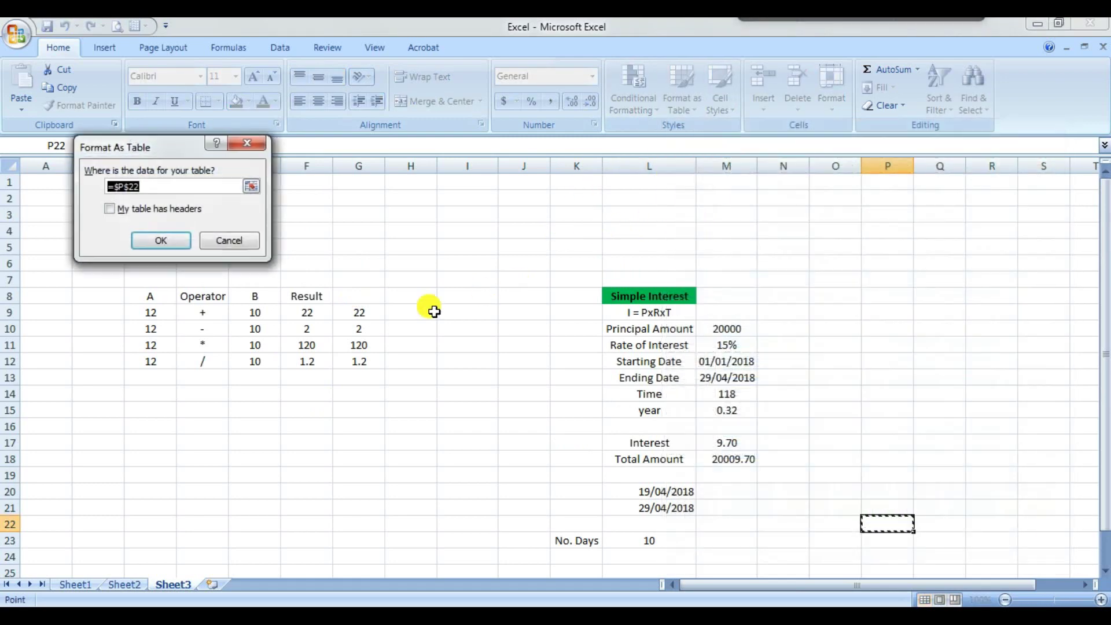
mouse_move(150, 296)
left_mouse_down()
mouse_move(324, 379)
mouse_move(299, 362)
left_mouse_up()
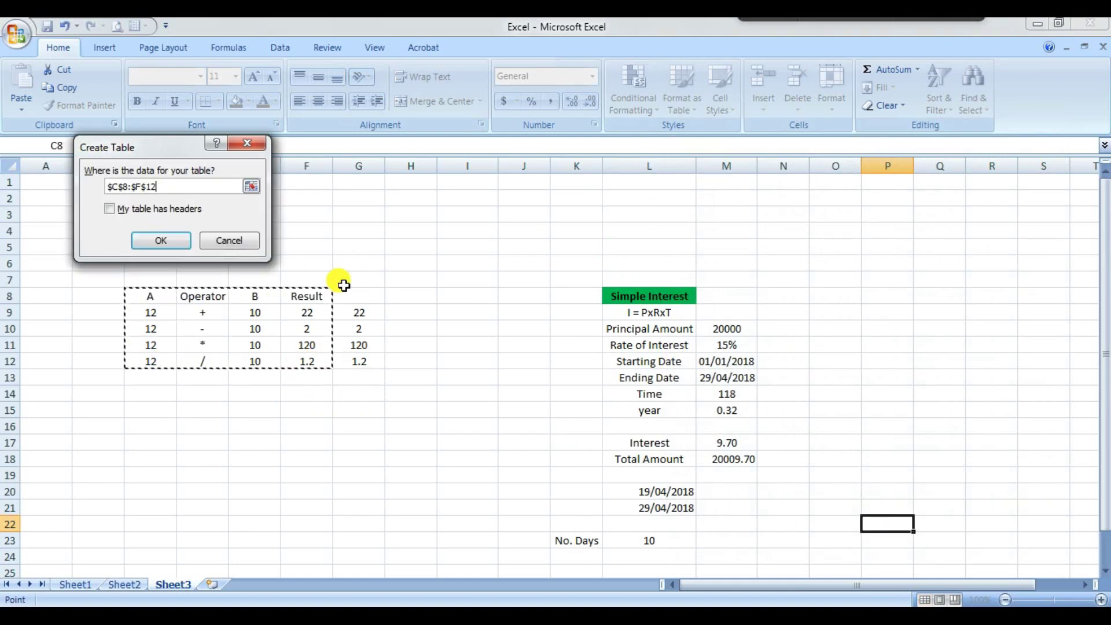
left_click(180, 240)
left_click(504, 263)
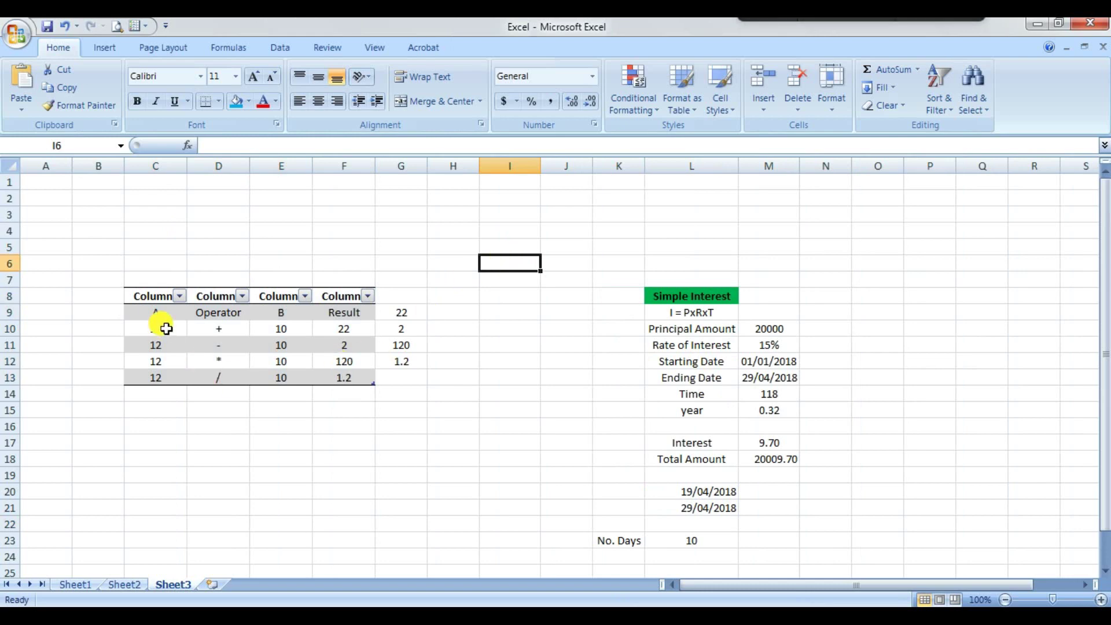
Step: Try several table styles, settling on the orange-header style with light-blue banded rows
left_click_drag(141, 296, 348, 385)
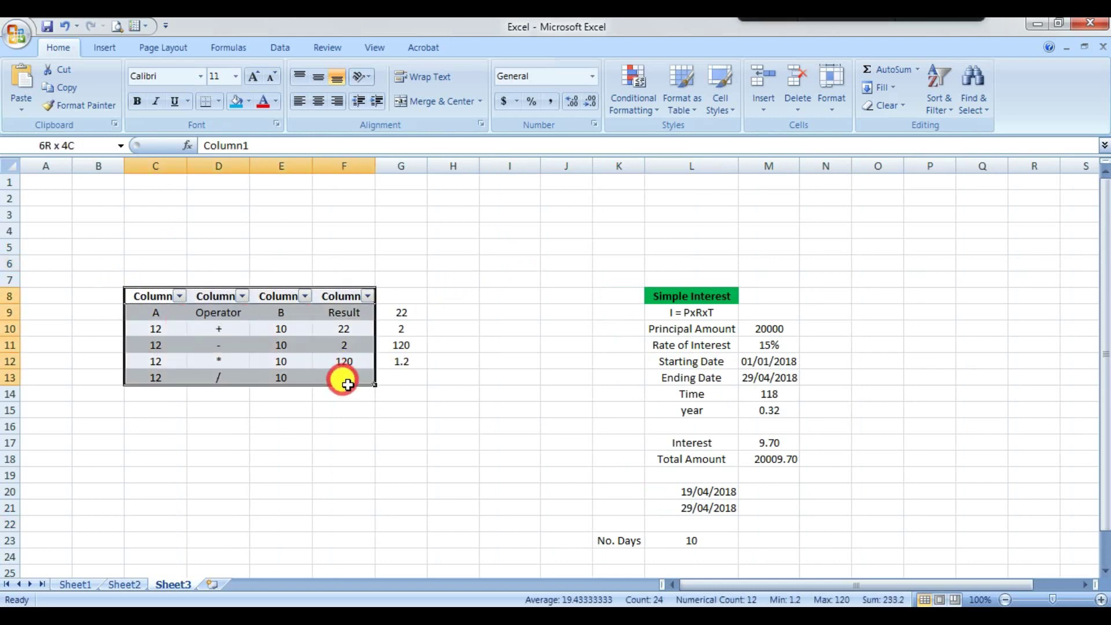
left_click(480, 48)
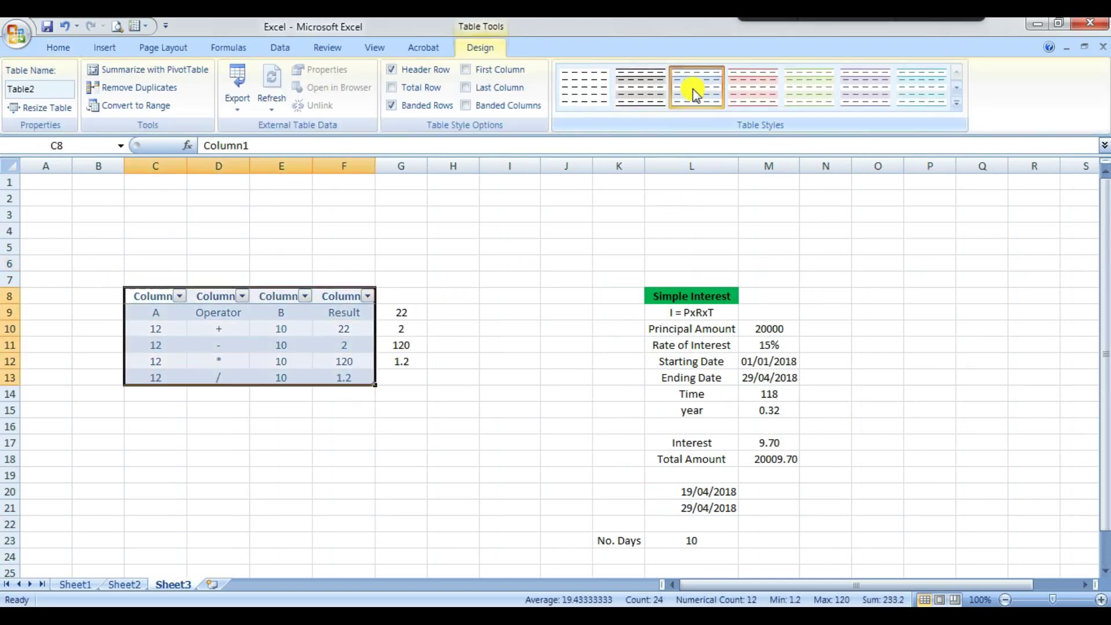
left_click(911, 91)
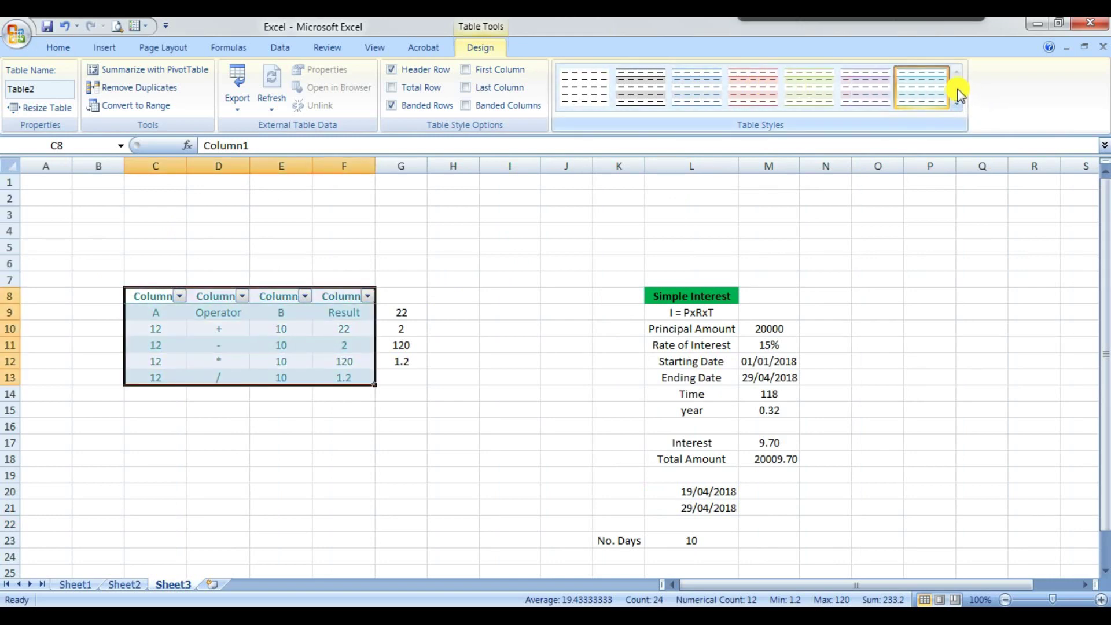
left_click(957, 88)
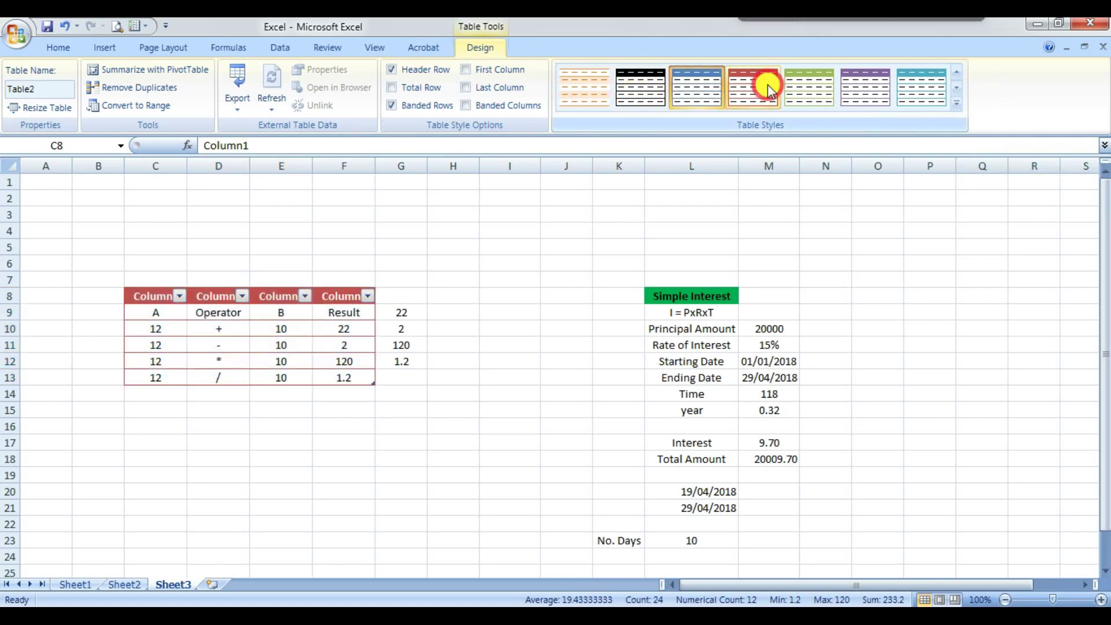
left_click(857, 91)
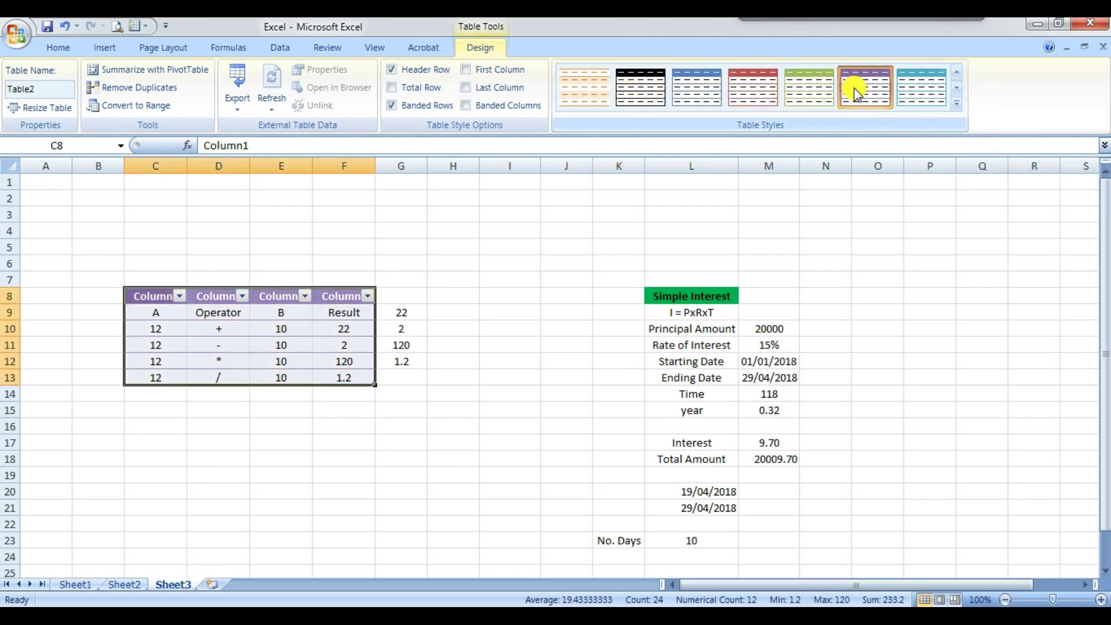
left_click(922, 86)
left_click(956, 88)
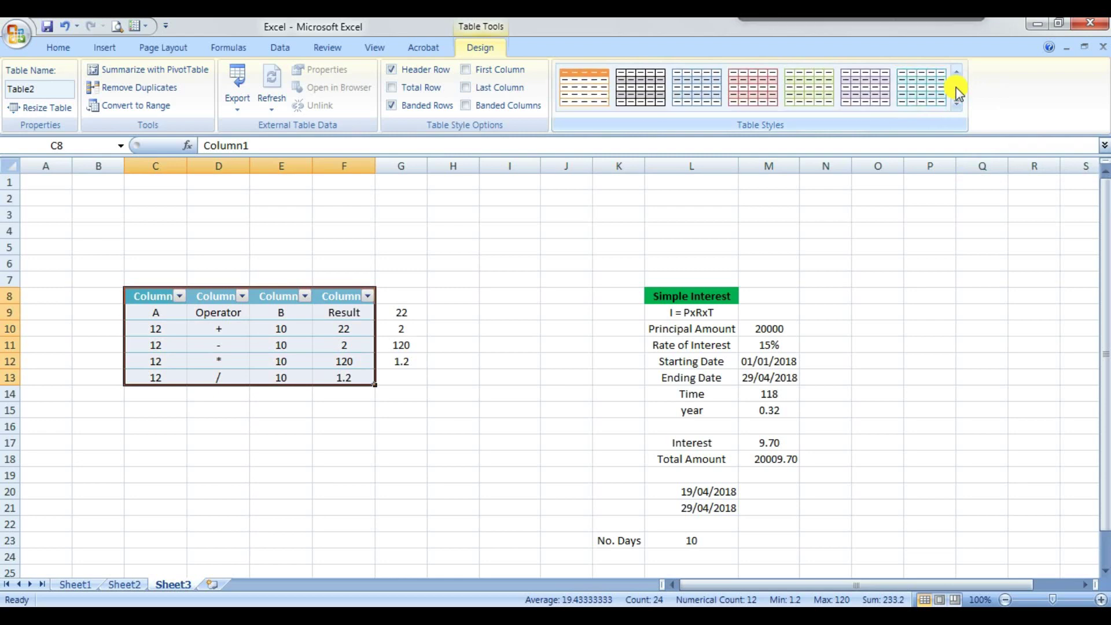
left_click(956, 88)
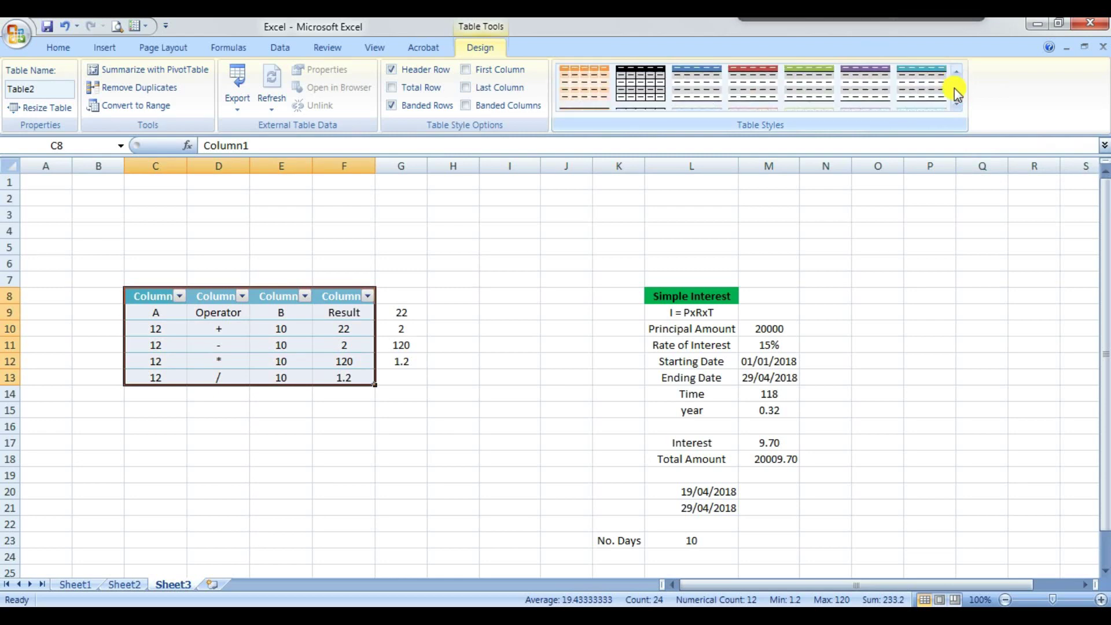
left_click(957, 88)
left_click(957, 88)
left_click(765, 87)
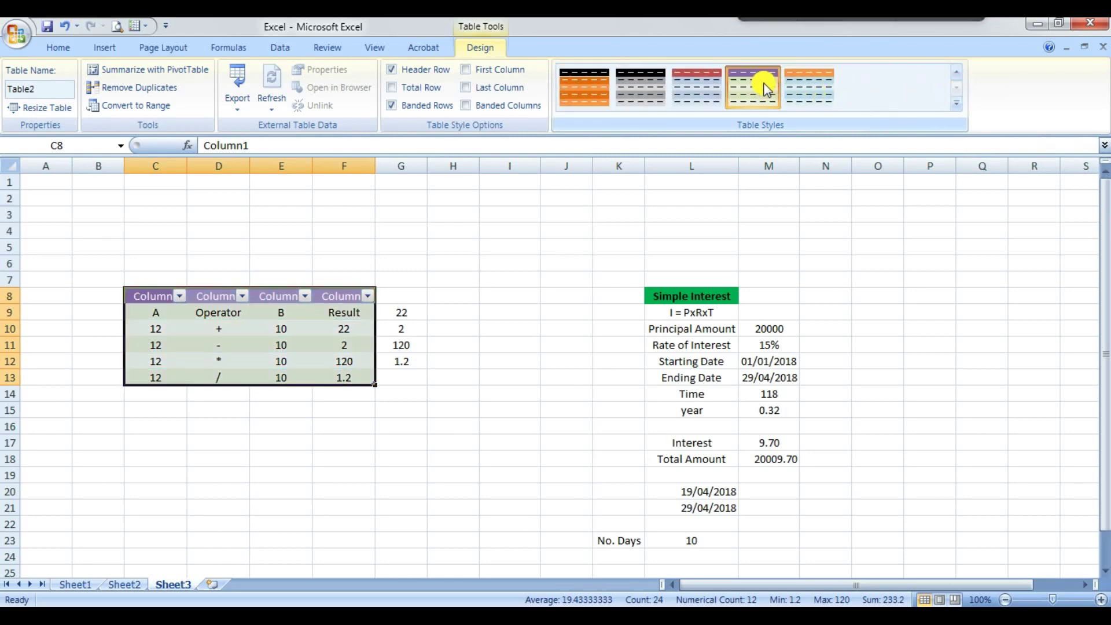
left_click(644, 90)
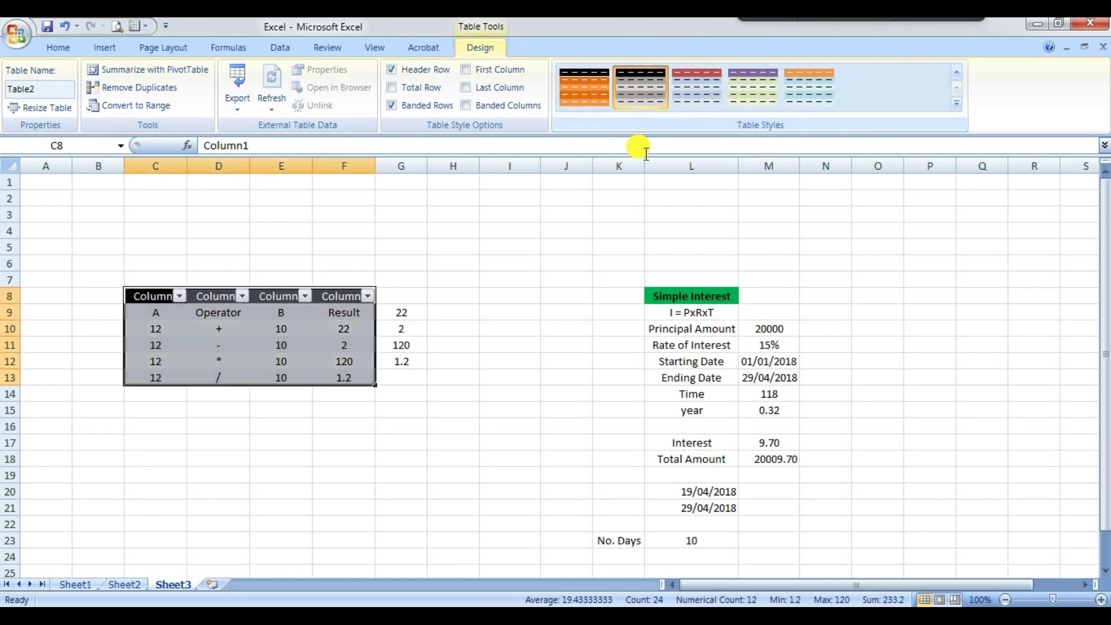
left_click(751, 87)
left_click(566, 214)
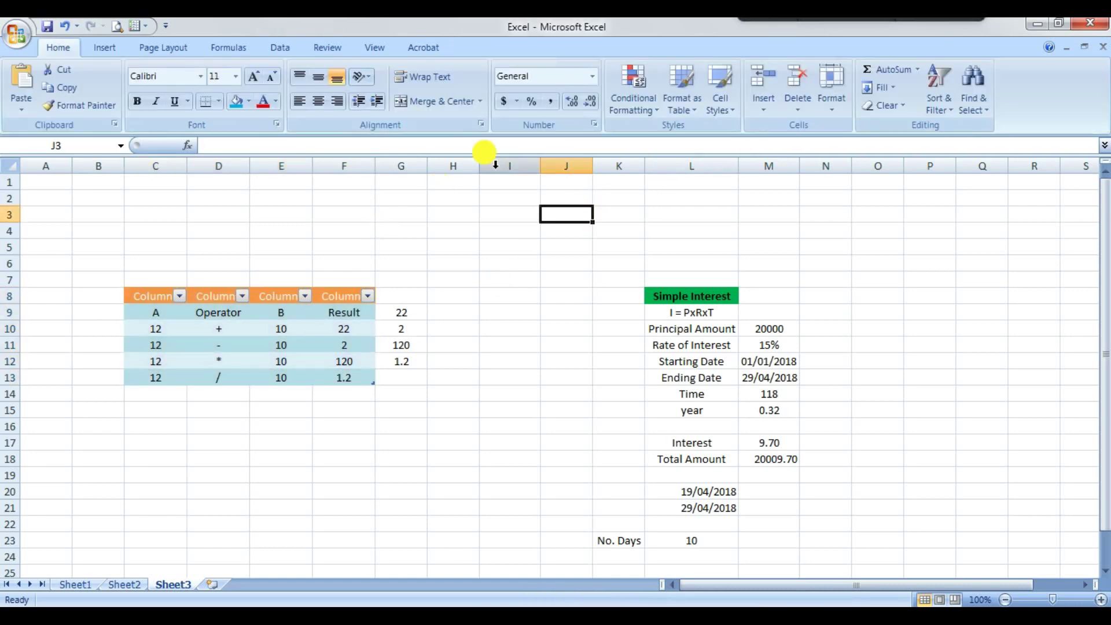
Step: Filter Column1 to exclude the A row, keeping only the 12 row
left_click(180, 297)
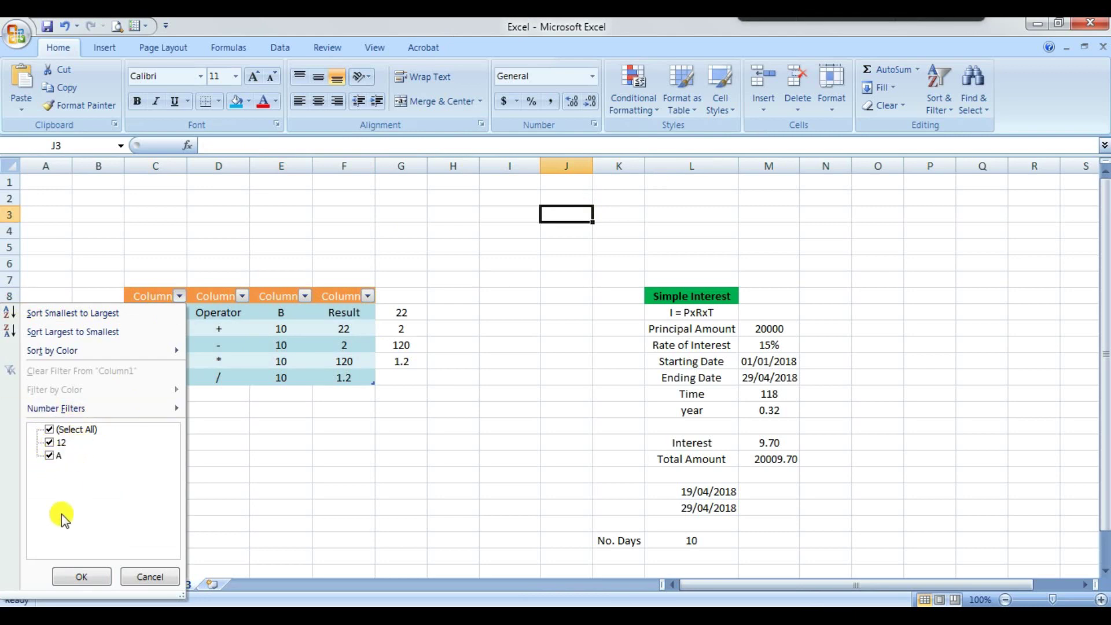
left_click(188, 368)
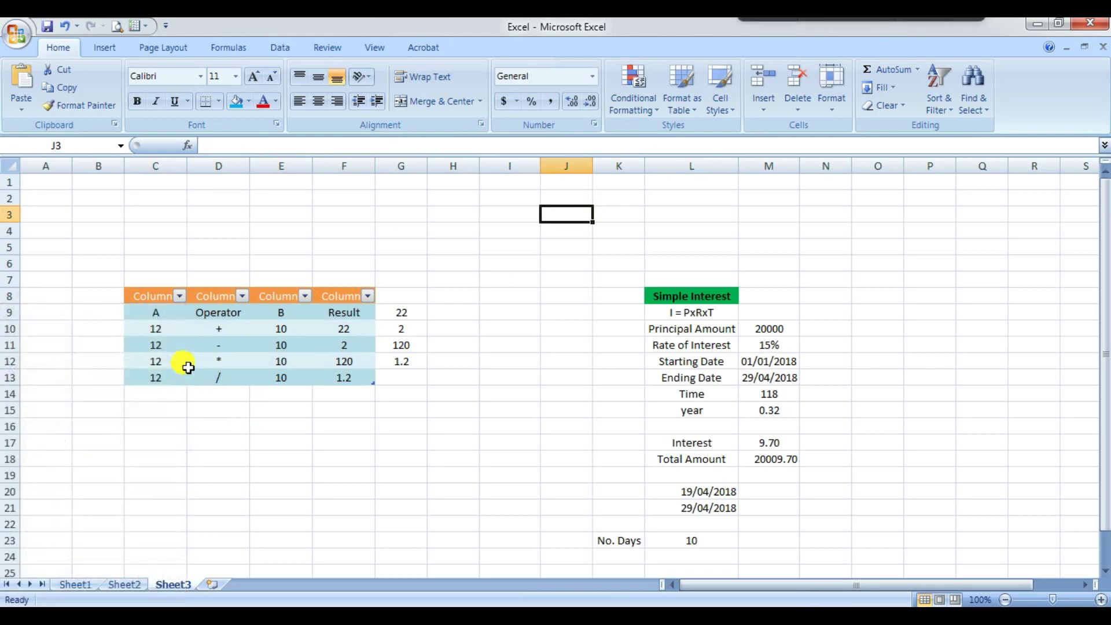
scroll(186, 427, "down", 1)
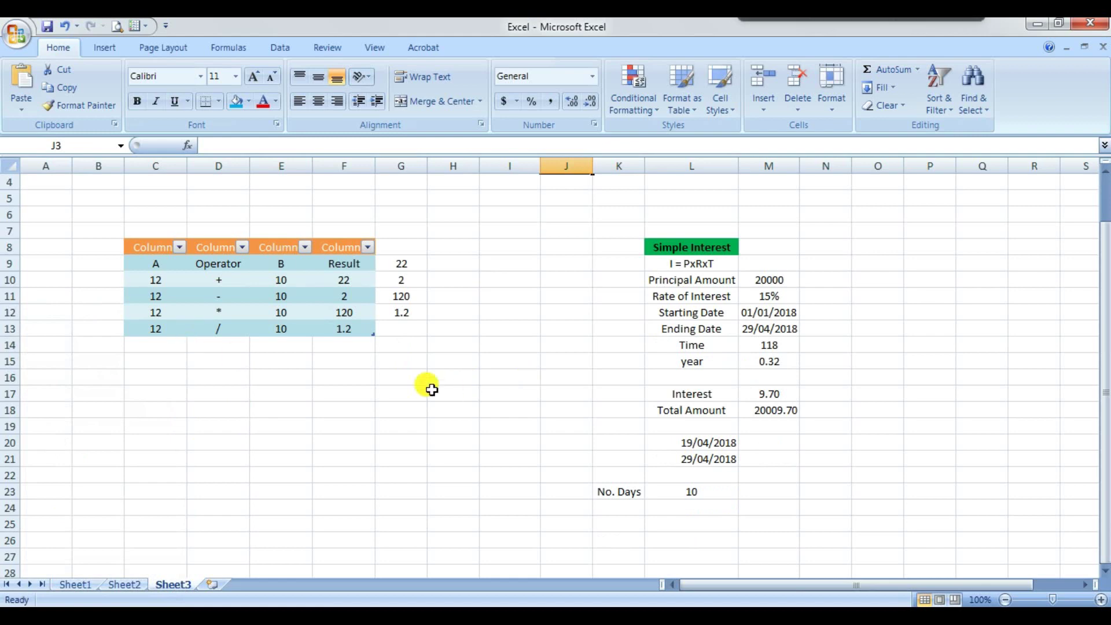
left_click(180, 247)
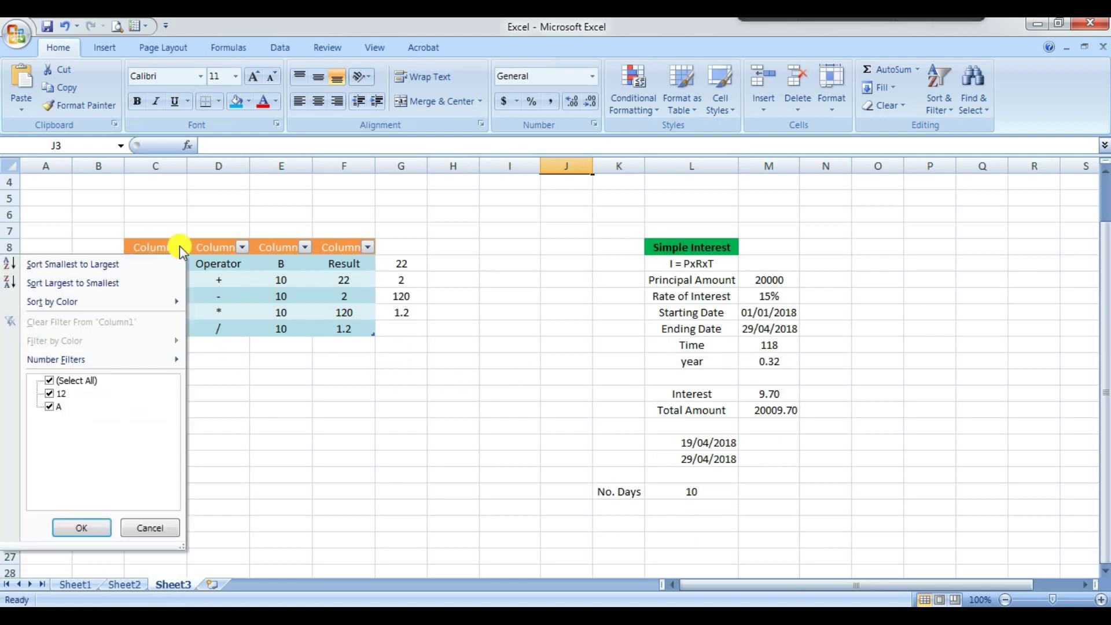
left_click(50, 407)
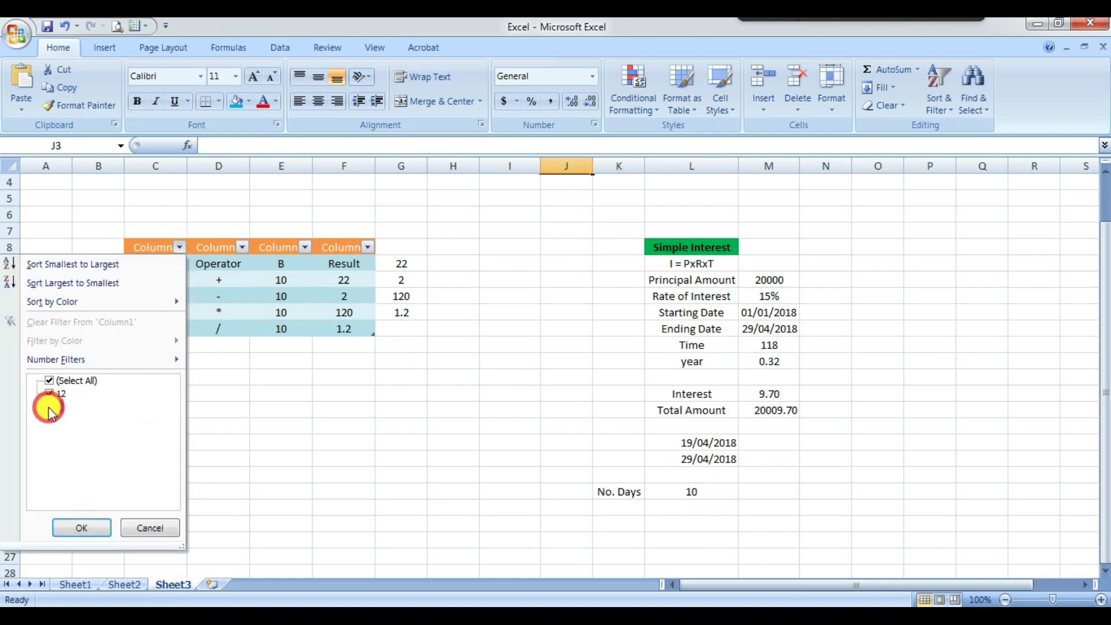
left_click(81, 528)
left_click(219, 394)
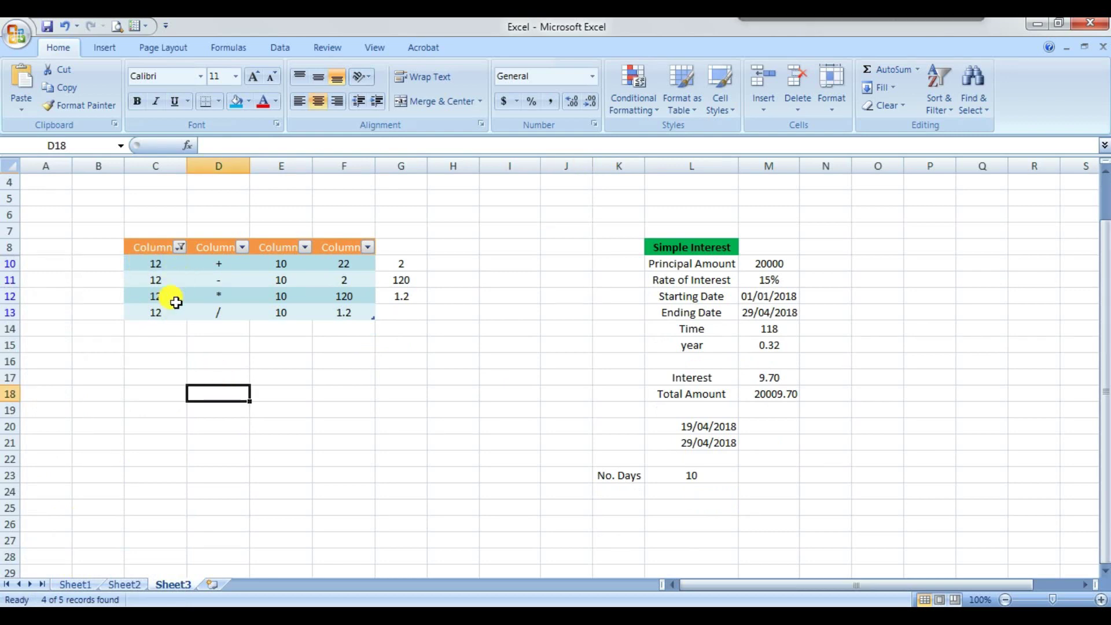
Step: Switch the Column1 filter to show only the A row and select that row
left_click(186, 245)
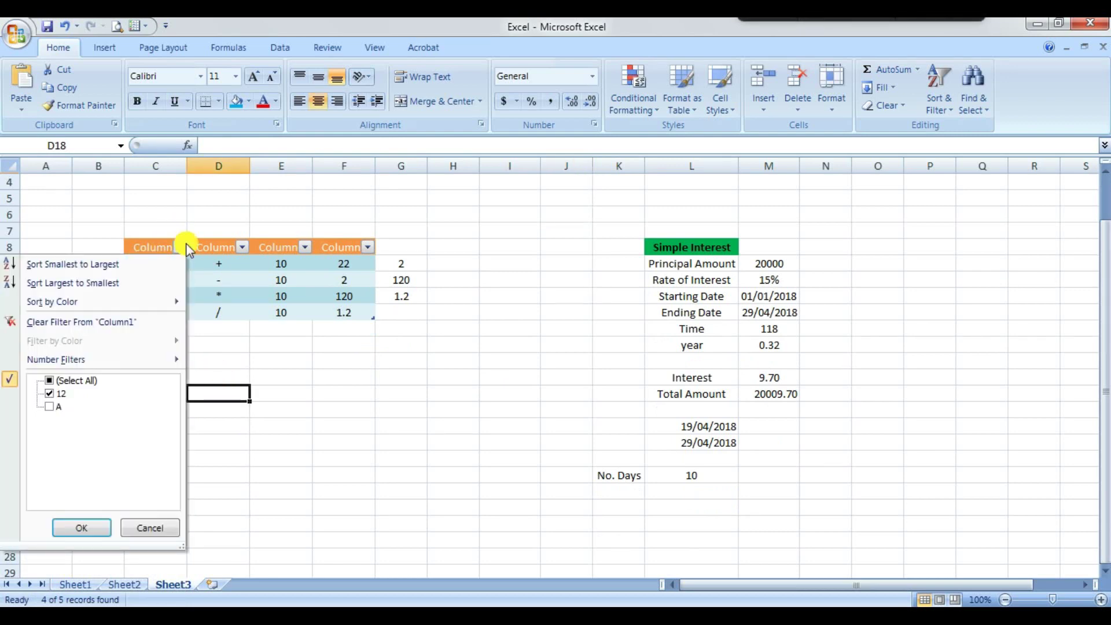
left_click(50, 394)
left_click(49, 407)
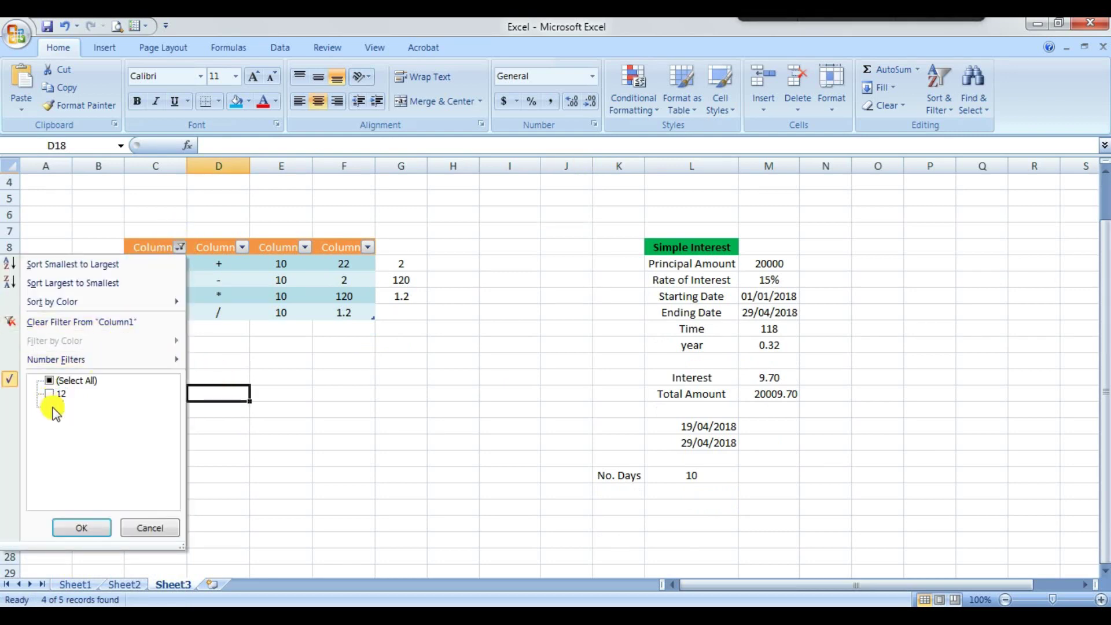
left_click(76, 528)
left_click(284, 342)
left_click(156, 264)
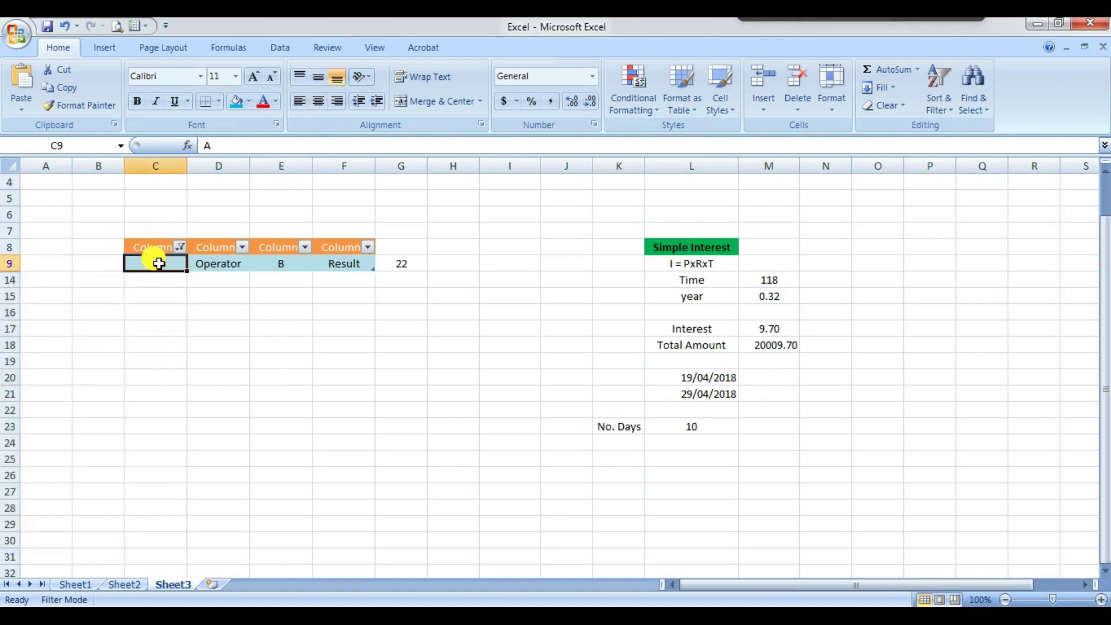
left_click(218, 321)
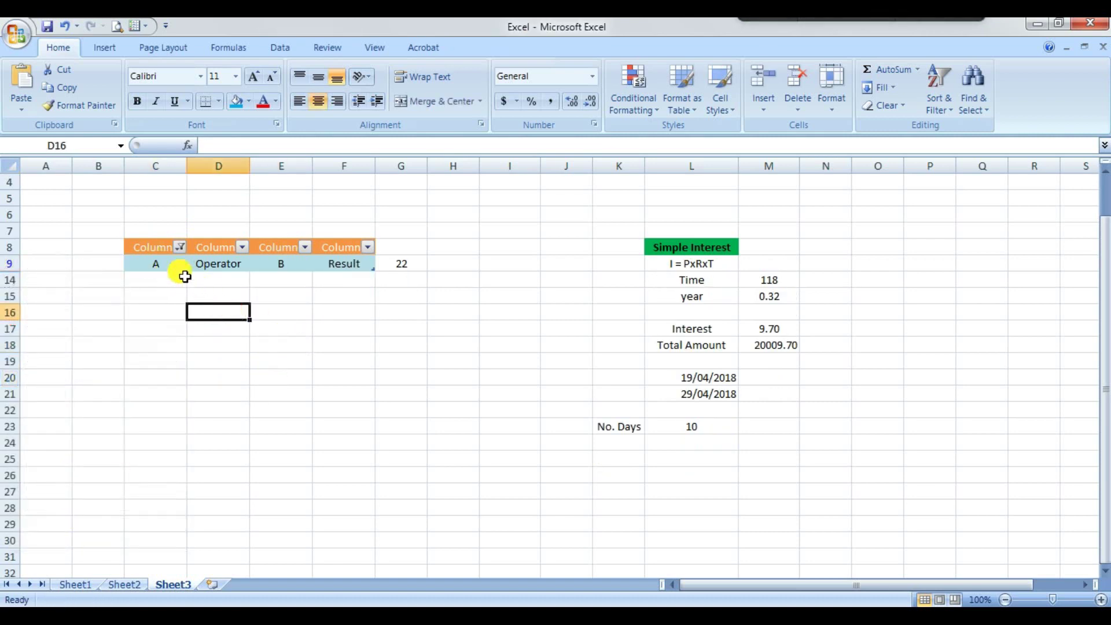
left_click_drag(174, 265, 359, 256)
left_click(281, 377)
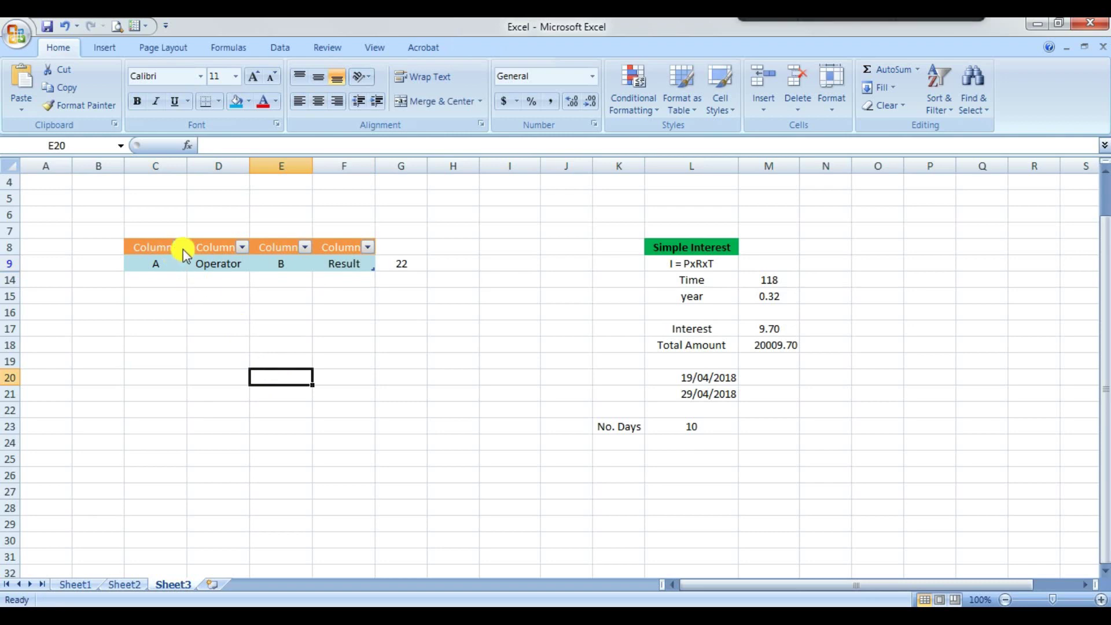
Step: Re-tick 12 in the Column1 filter to show all rows, then check Column3's filter
left_click(181, 248)
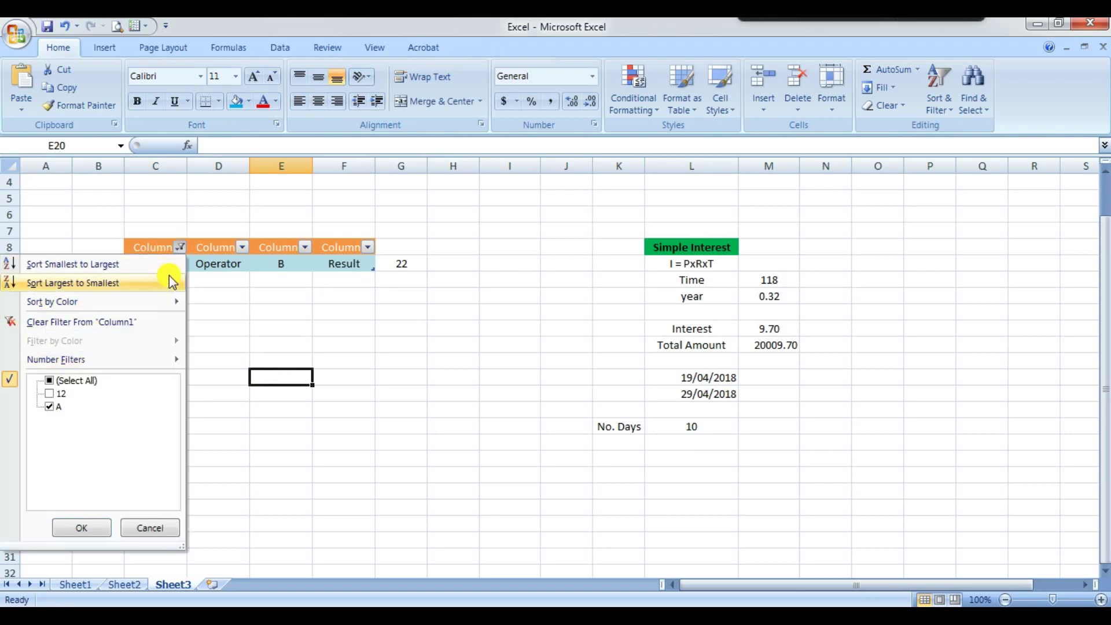
left_click(51, 391)
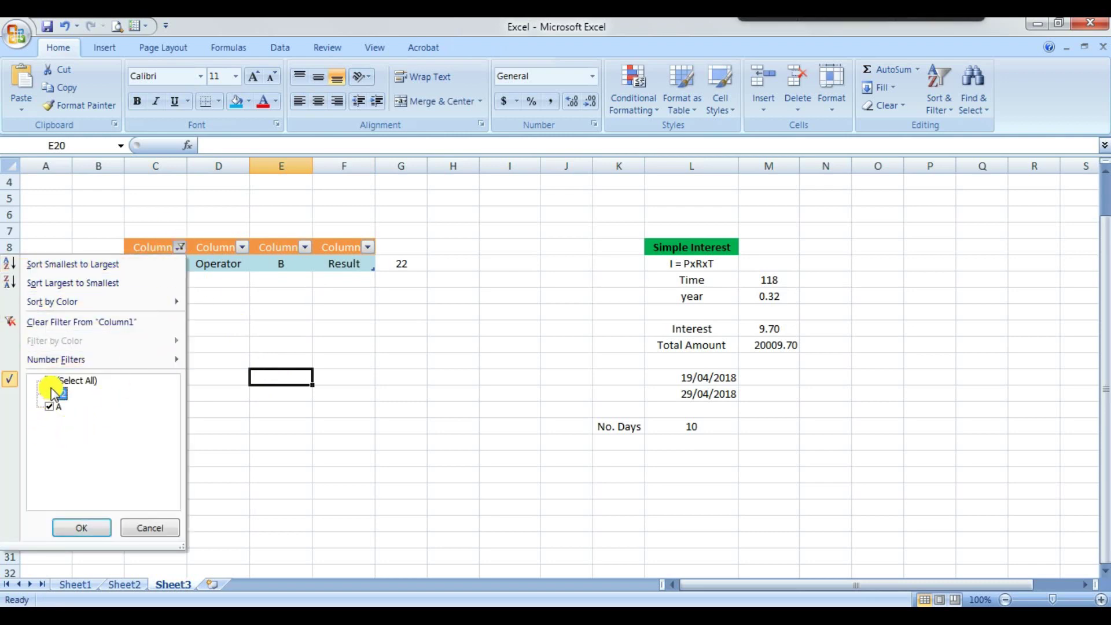
left_click(51, 392)
left_click(87, 528)
left_click(350, 415)
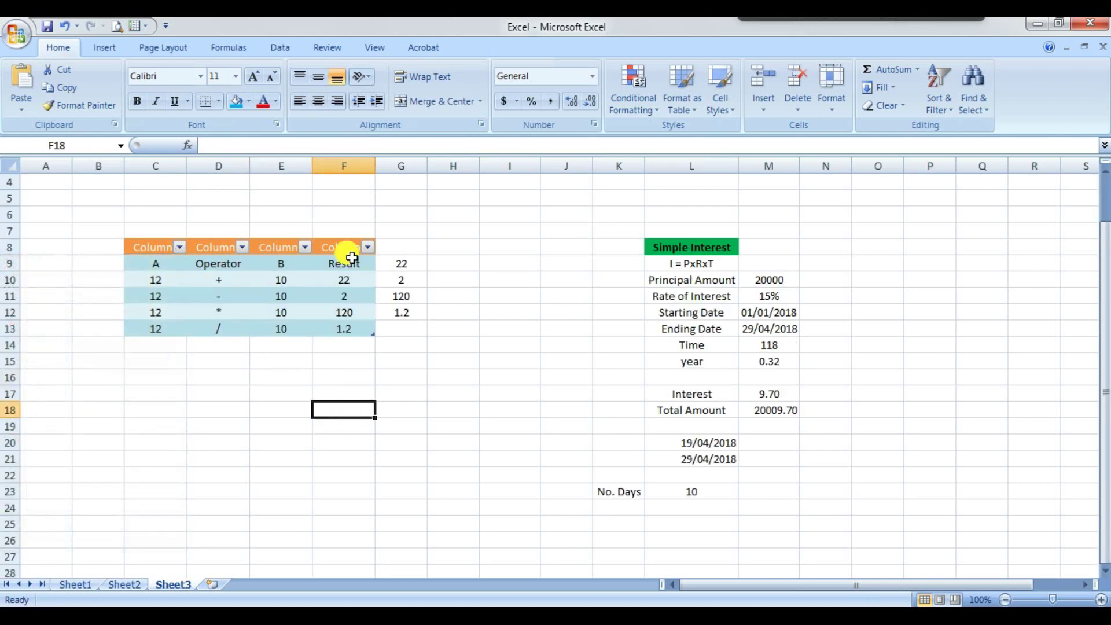
left_click(304, 248)
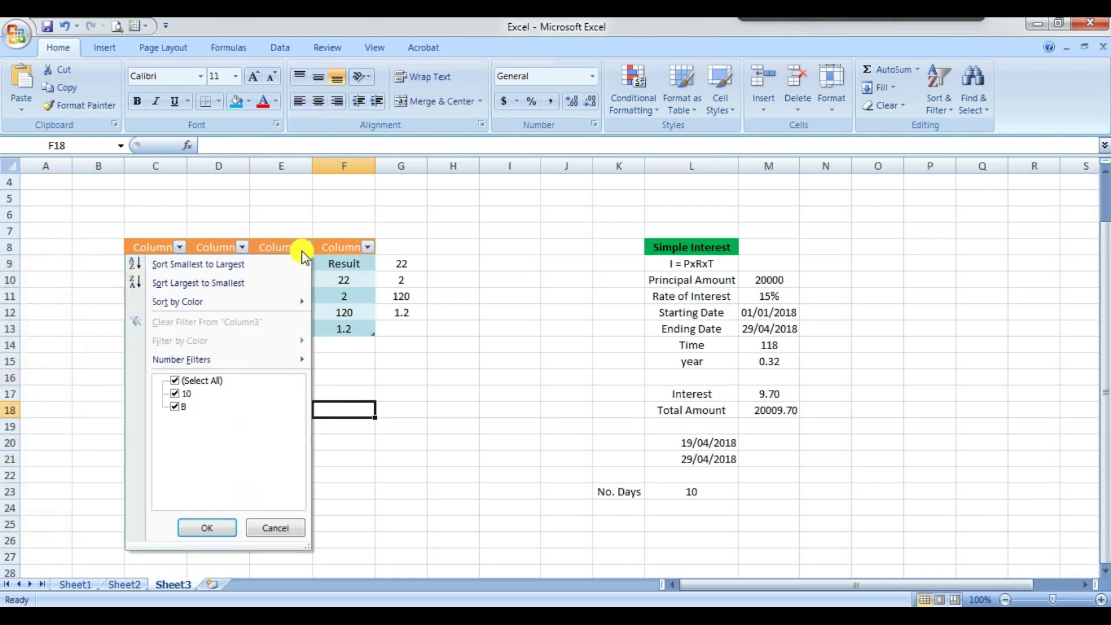
left_click(412, 389)
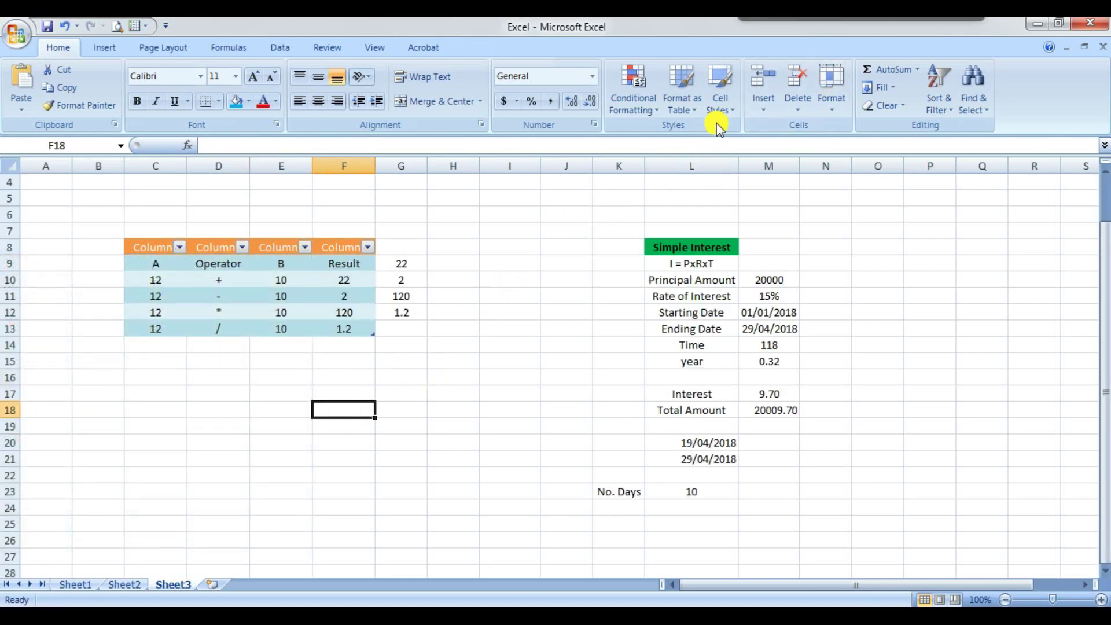
left_click(728, 110)
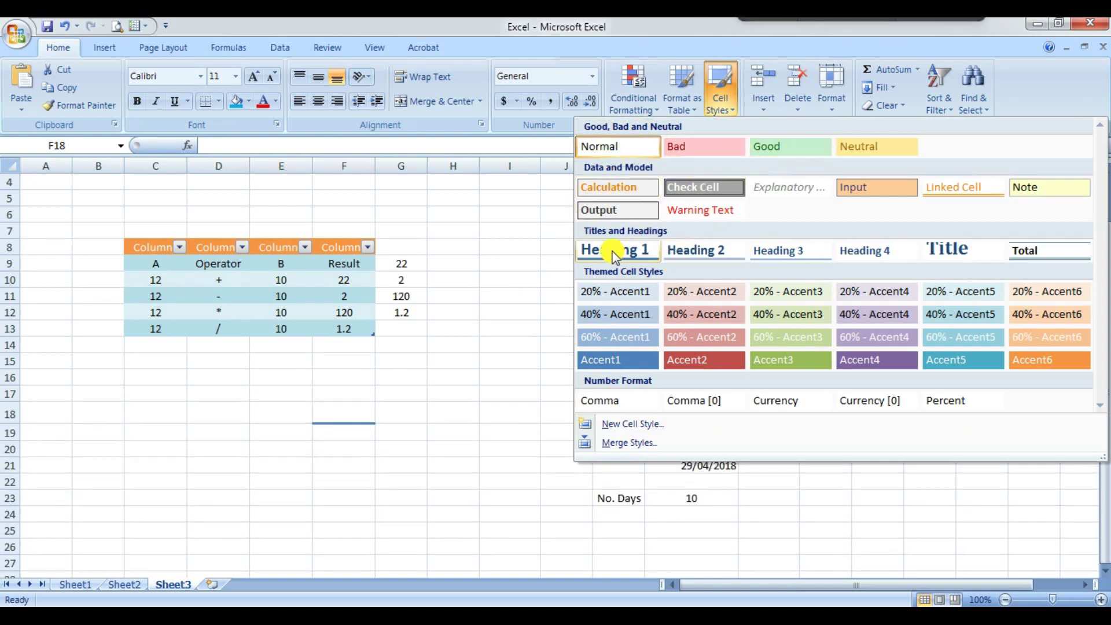
left_click(496, 374)
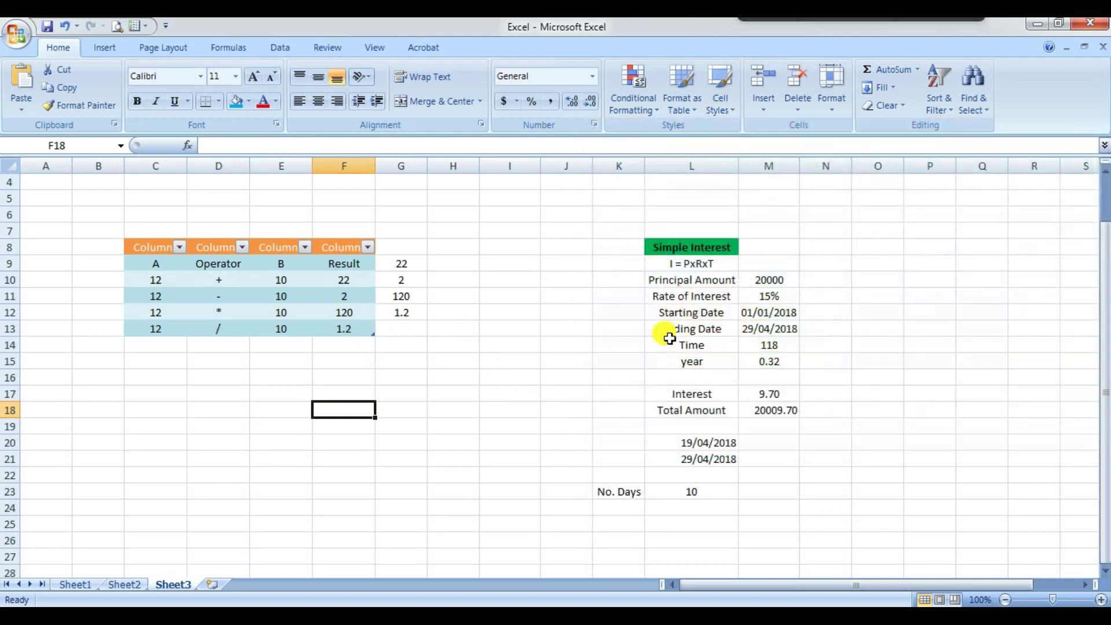
left_click(662, 247)
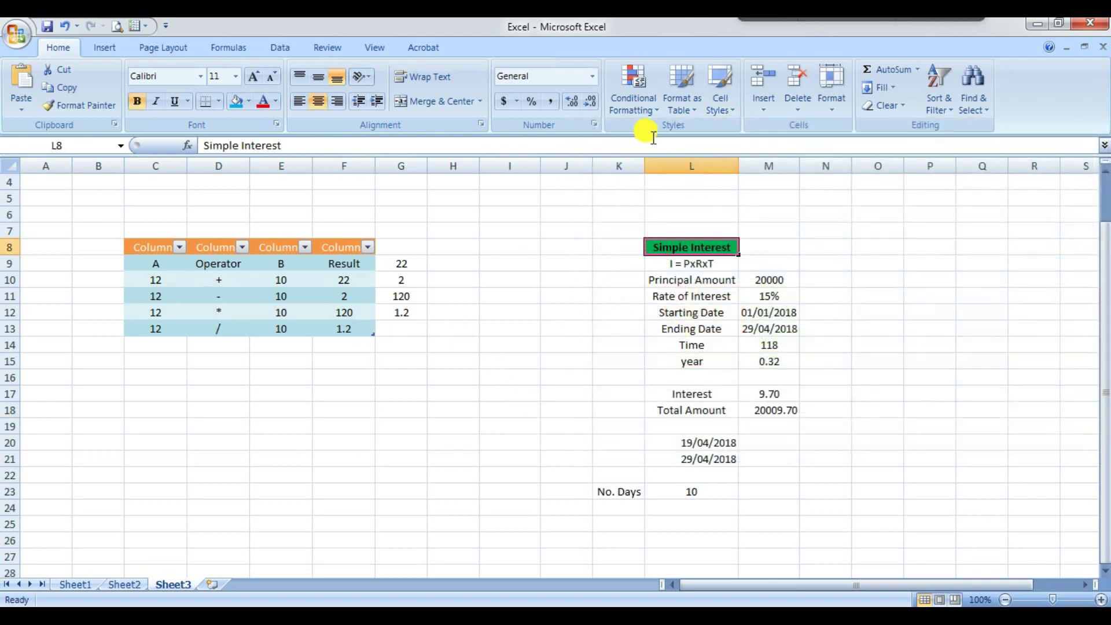
left_click(726, 113)
left_click(702, 186)
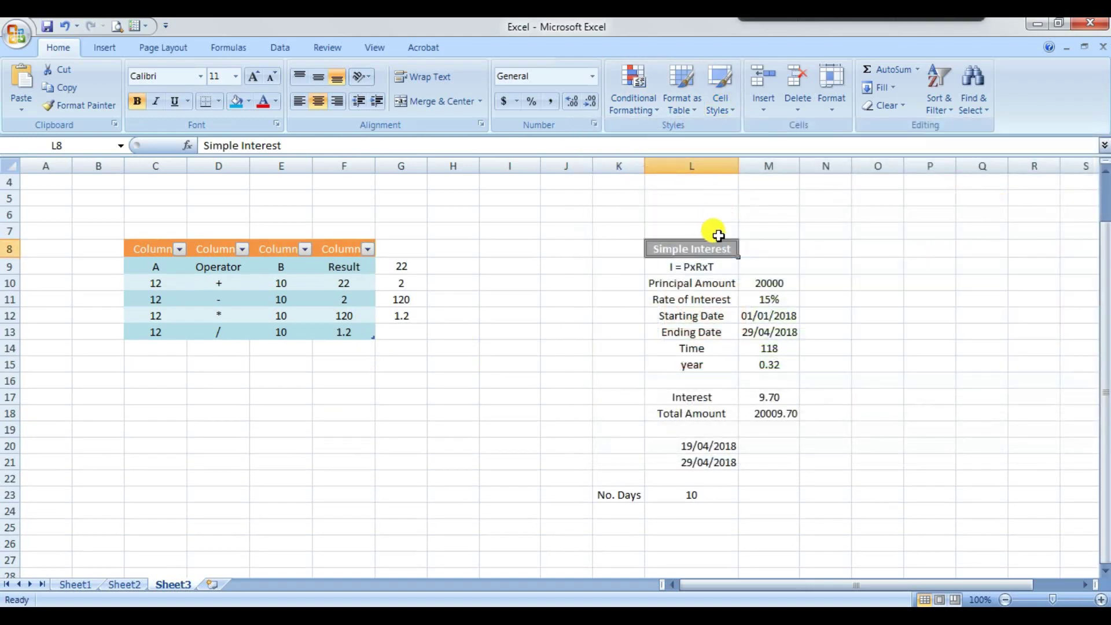
left_click(720, 104)
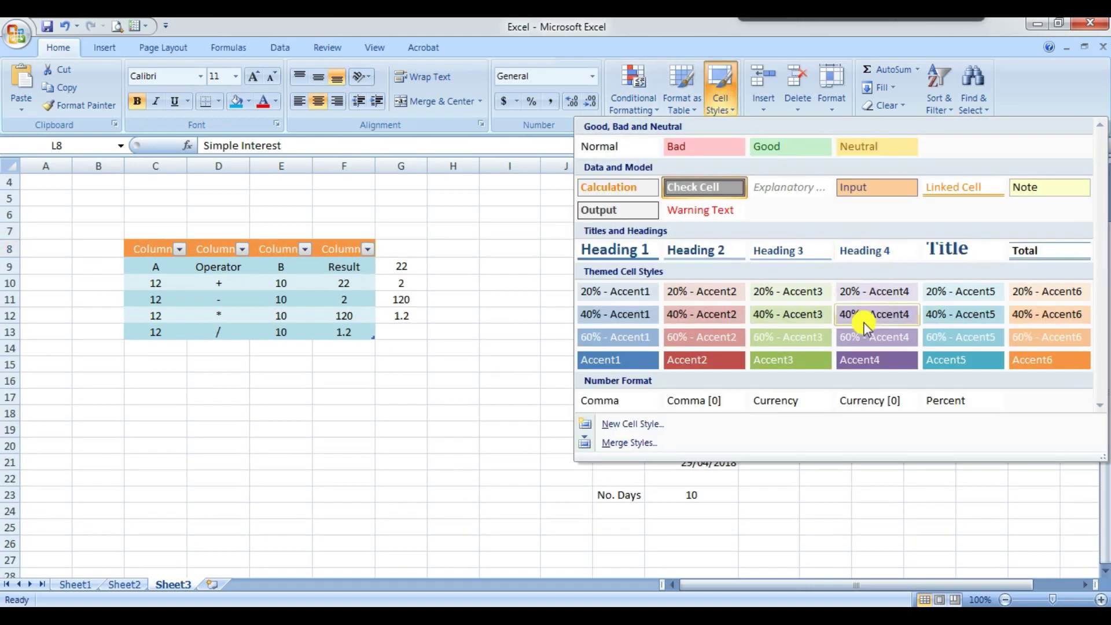
left_click(964, 187)
left_click(776, 265)
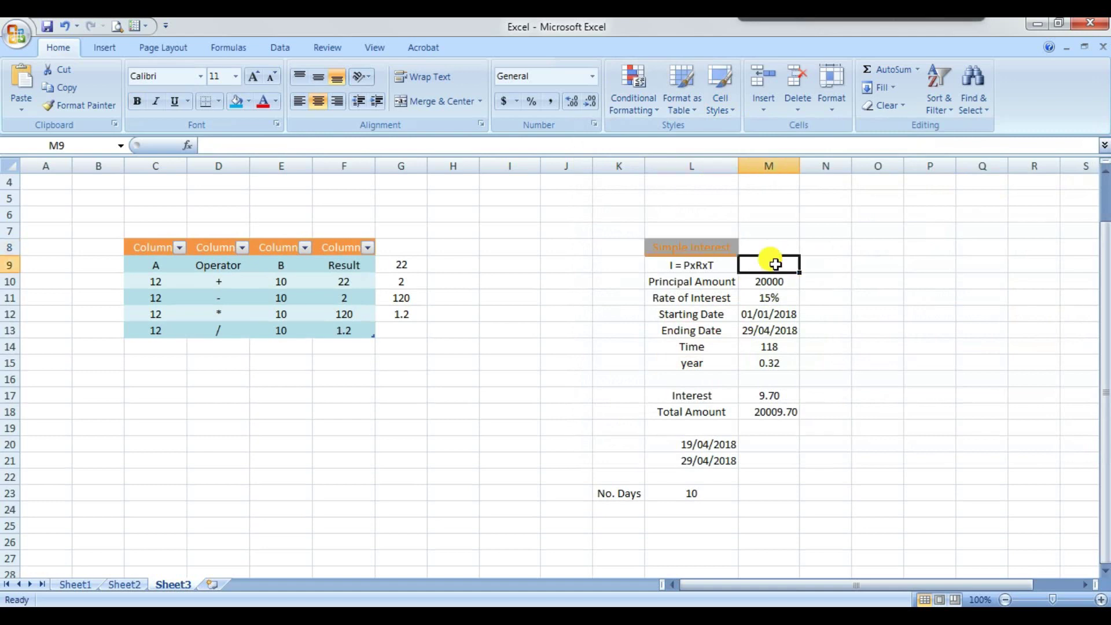
left_click(688, 231)
left_click(689, 248)
left_click(721, 102)
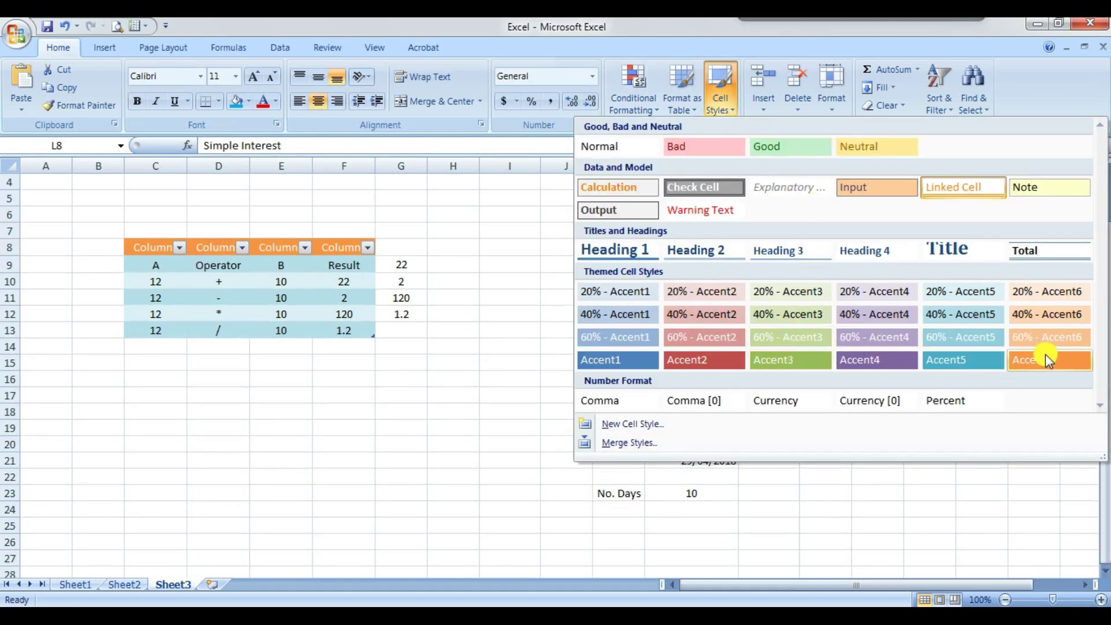
left_click(1047, 315)
left_click(943, 291)
left_click(691, 250)
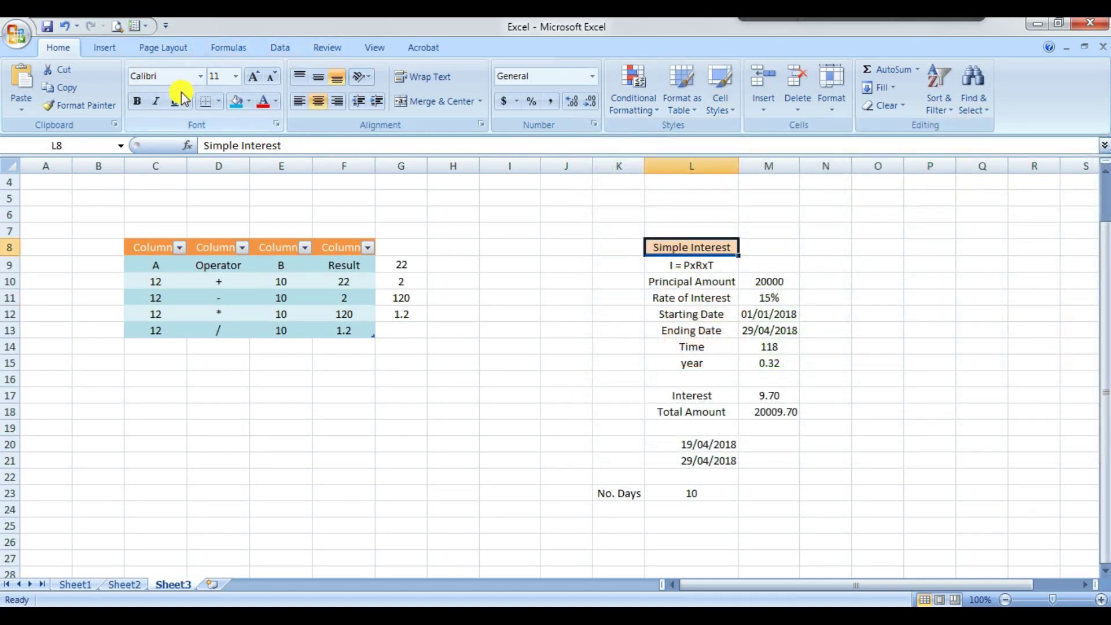
left_click(723, 95)
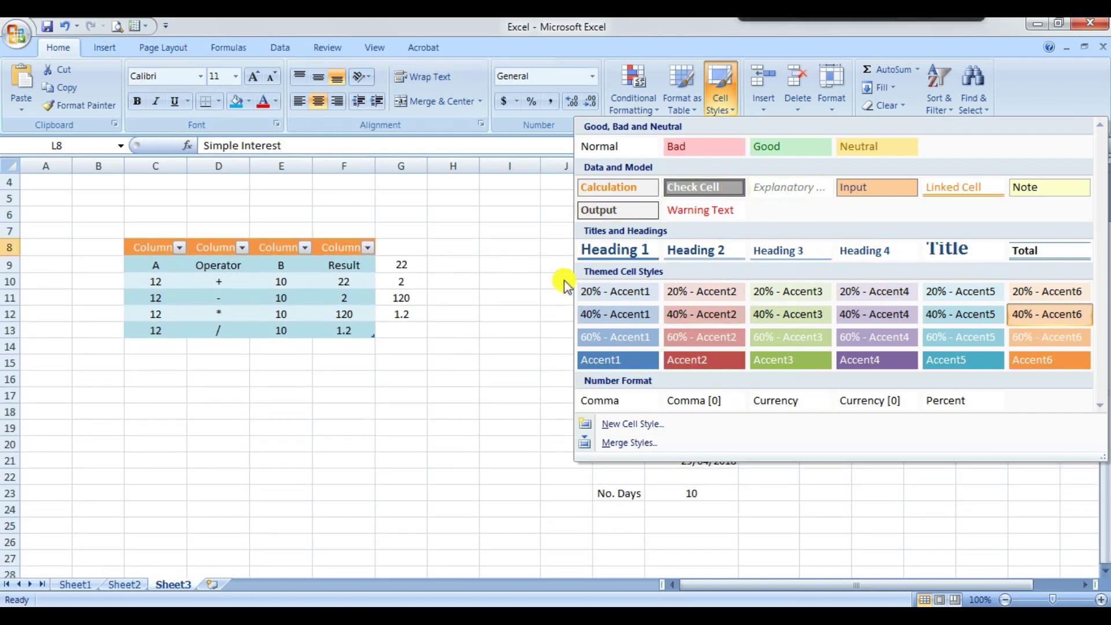
left_click(792, 152)
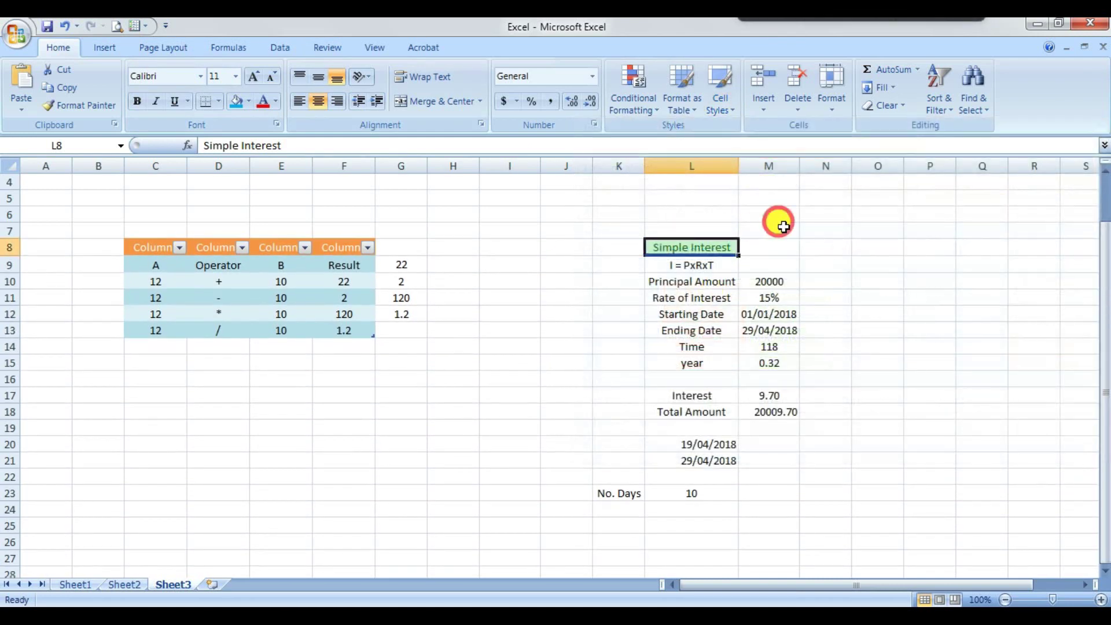
left_click(777, 227)
left_click(709, 249)
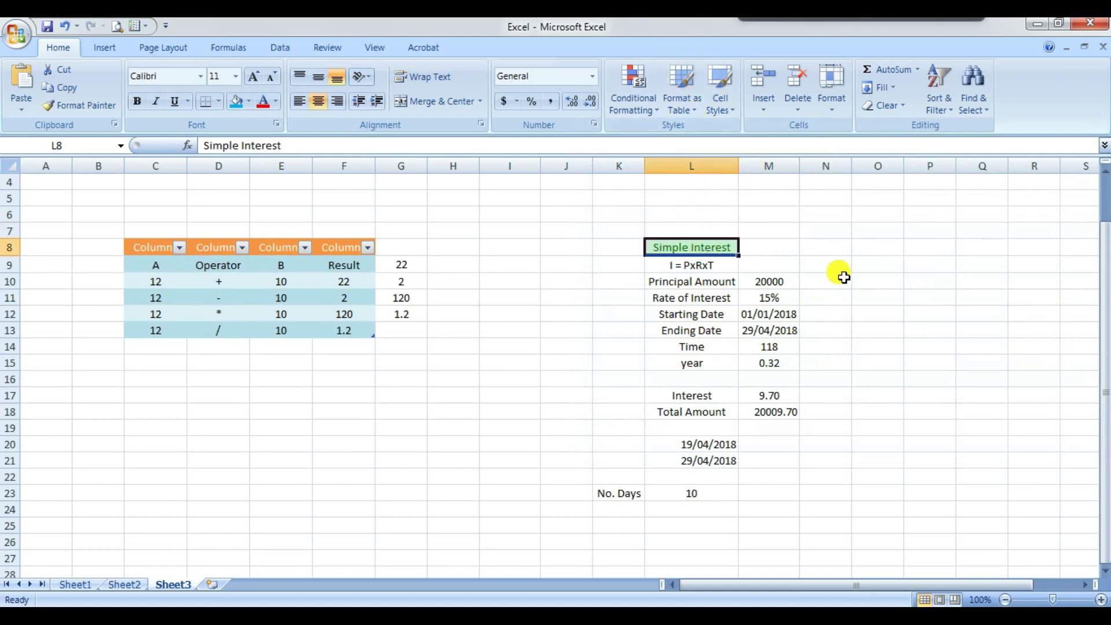
key("ctrl+z")
key("ctrl+z")
key("ctrl+z")
key("ctrl+z")
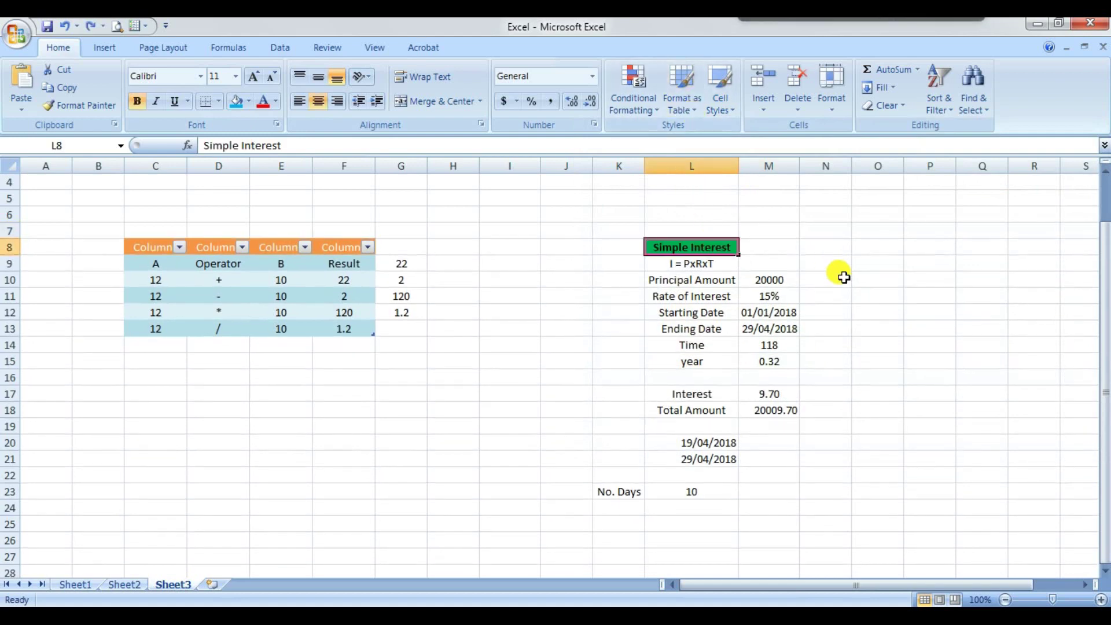
key("ctrl+z")
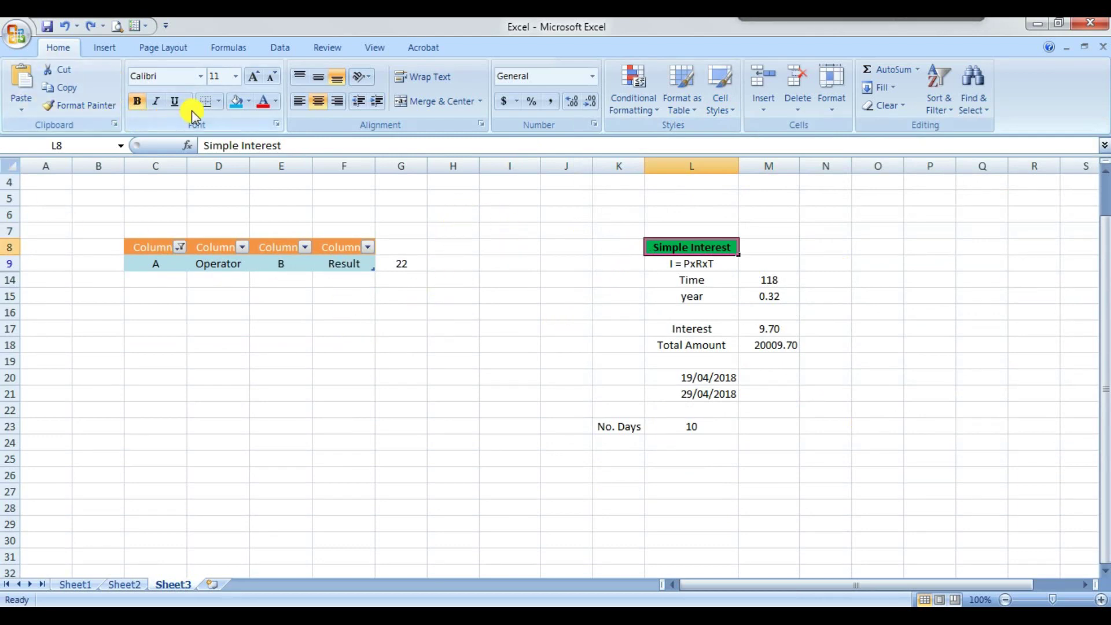
Step: Clear the Column1 filter and review the G11 formula and the arithmetic table
left_click(89, 27)
left_click(401, 296)
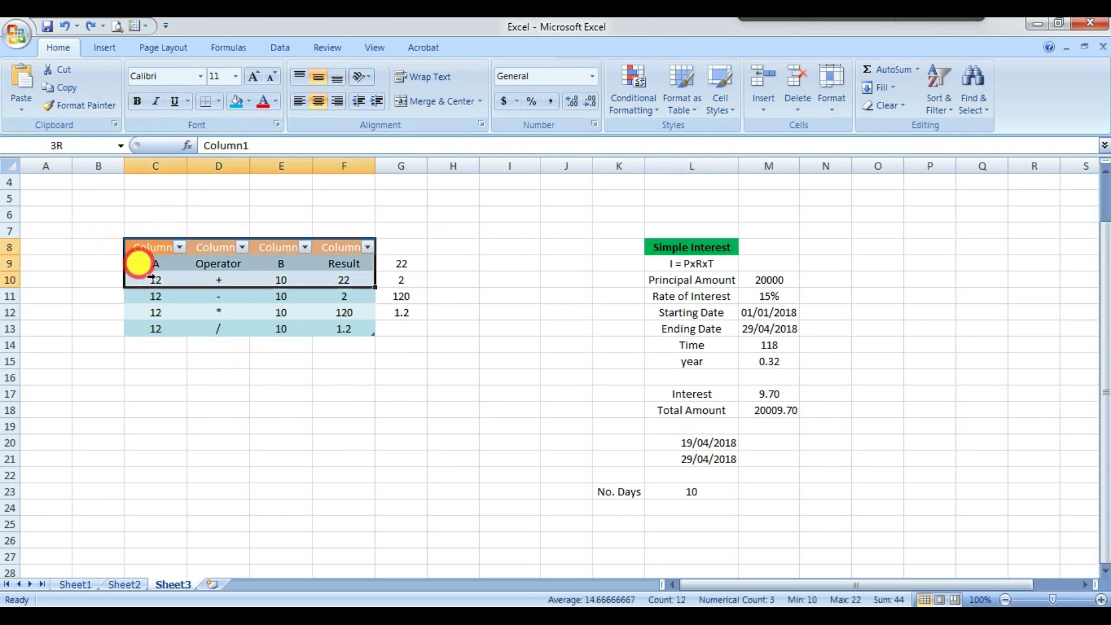
left_click_drag(152, 249, 360, 335)
left_click(453, 361)
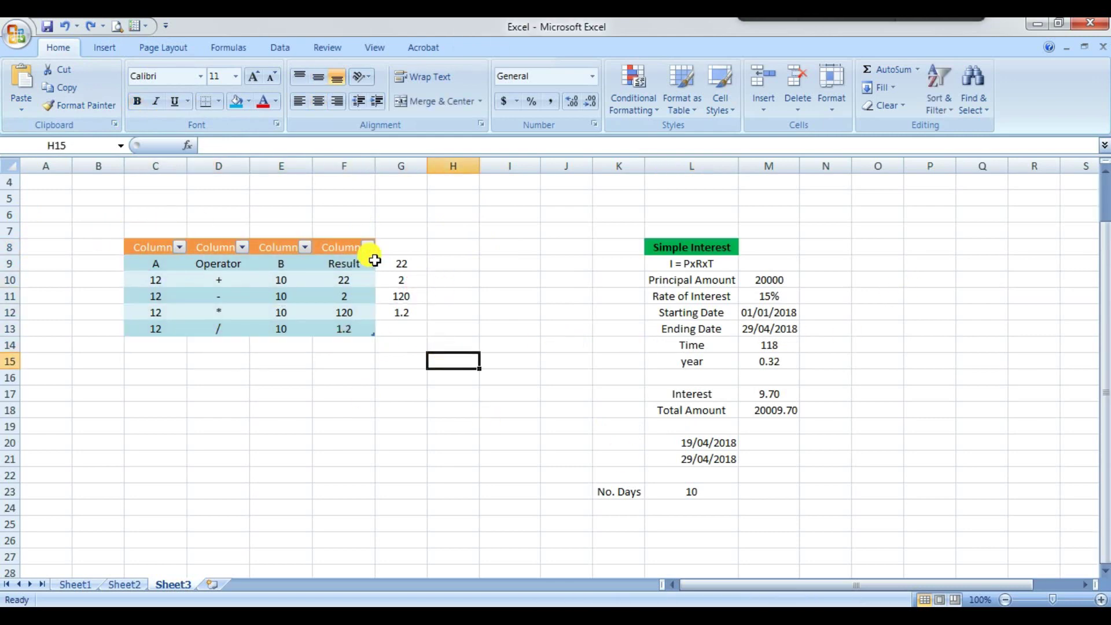
scroll(472, 297, "down", 1)
scroll(743, 412, "up", 2)
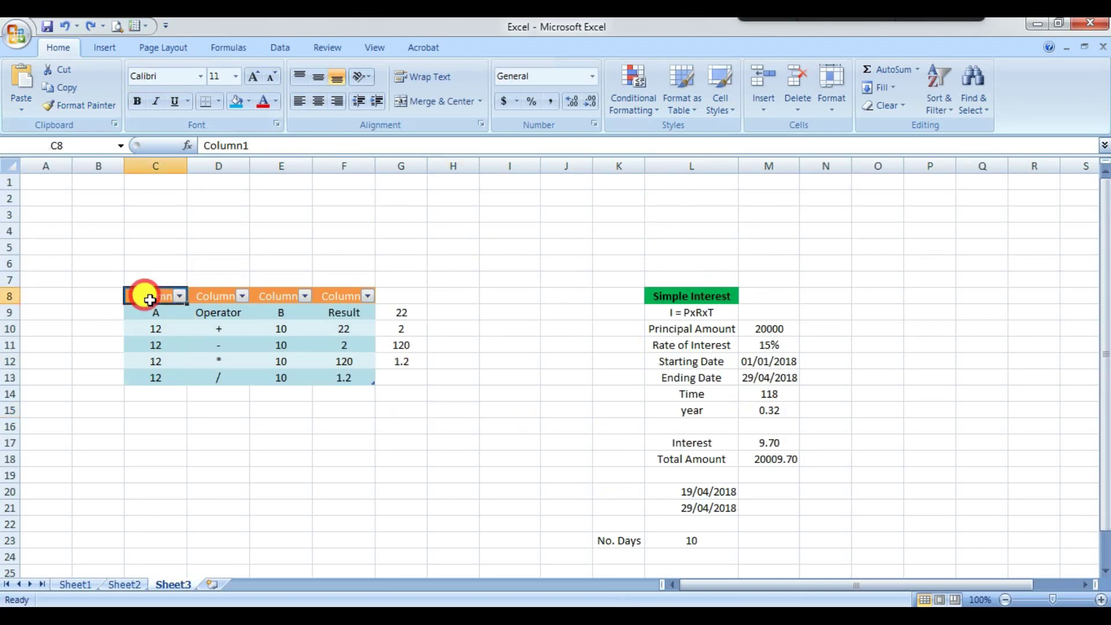
left_click_drag(149, 294, 406, 376)
left_click(379, 425)
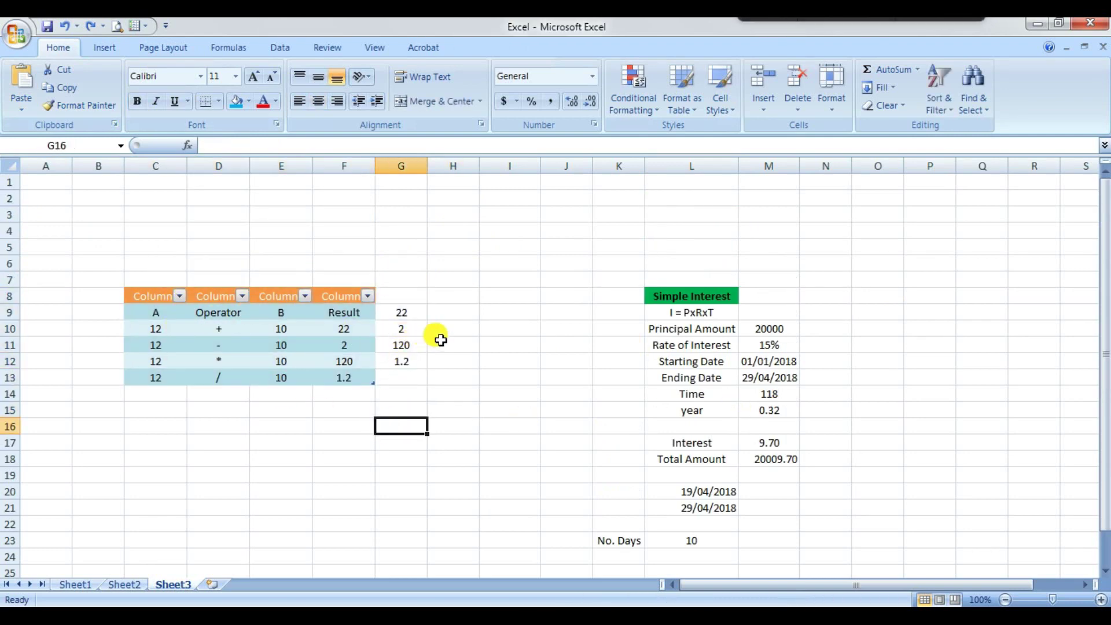
Step: Review the No. Days result and the Total Amount formula =M10+M17 in M18
scroll(441, 341, "down", 1)
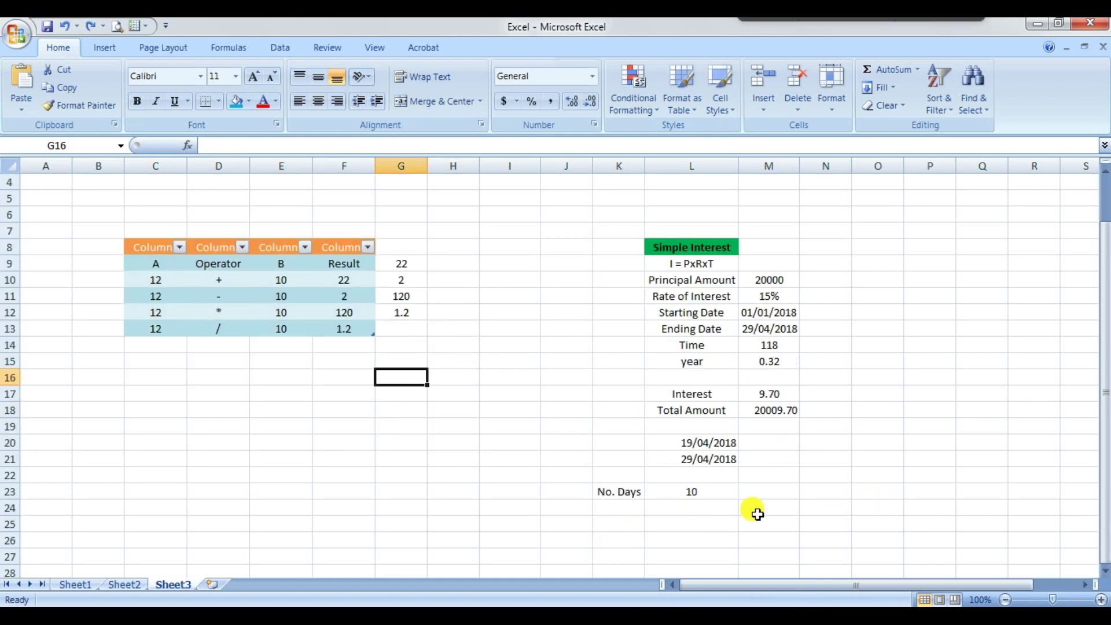
left_click(706, 460)
key("Down")
key("Down")
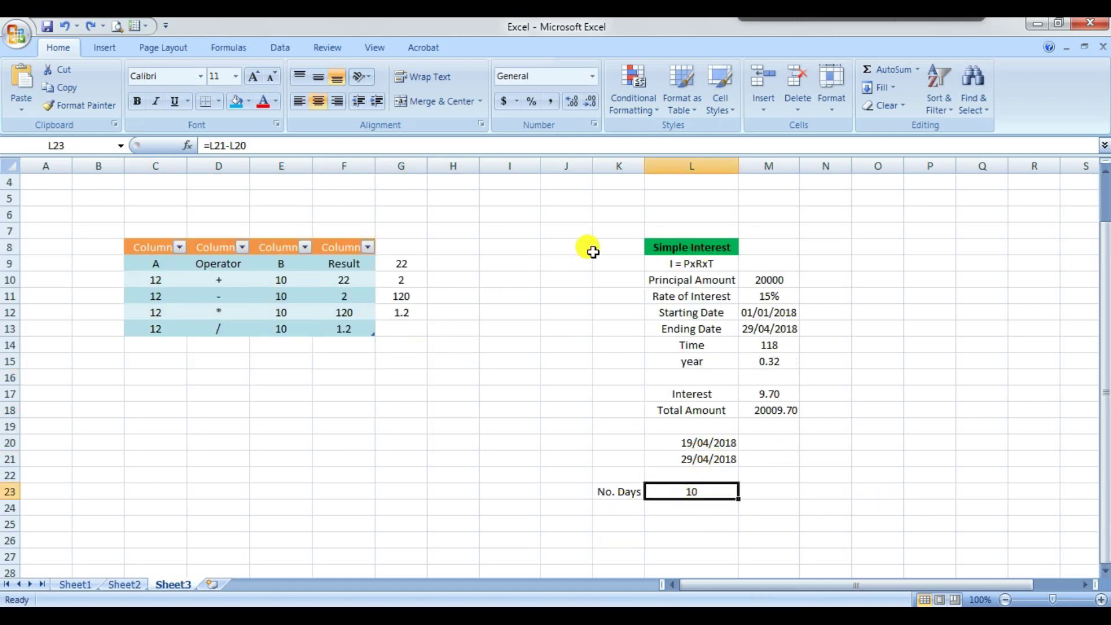
left_click_drag(666, 236, 789, 422)
left_click(826, 377)
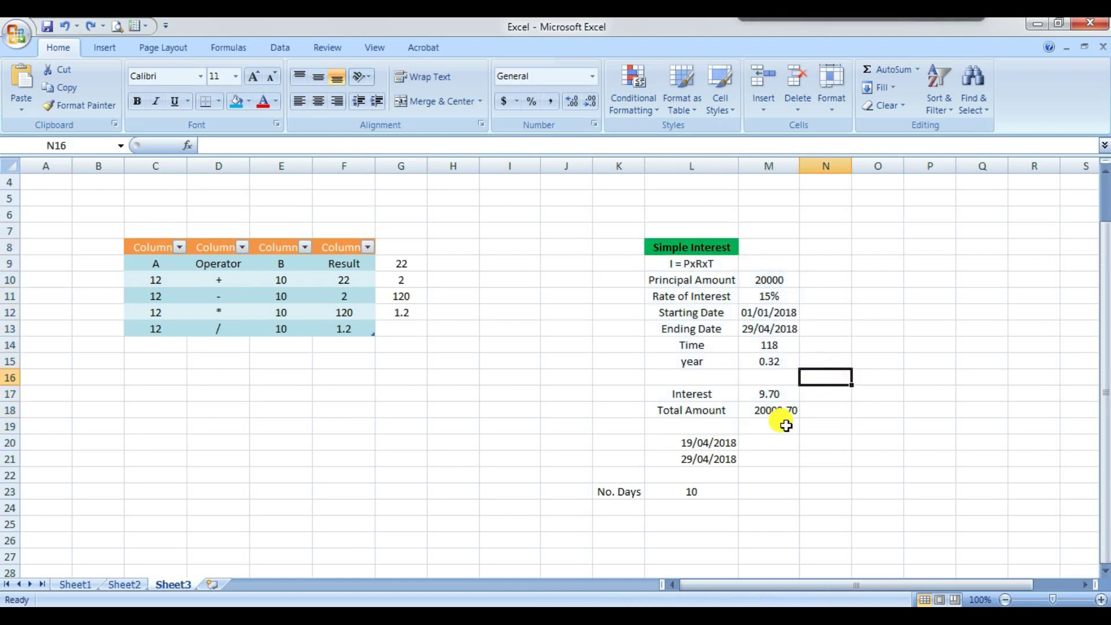
left_click(769, 415)
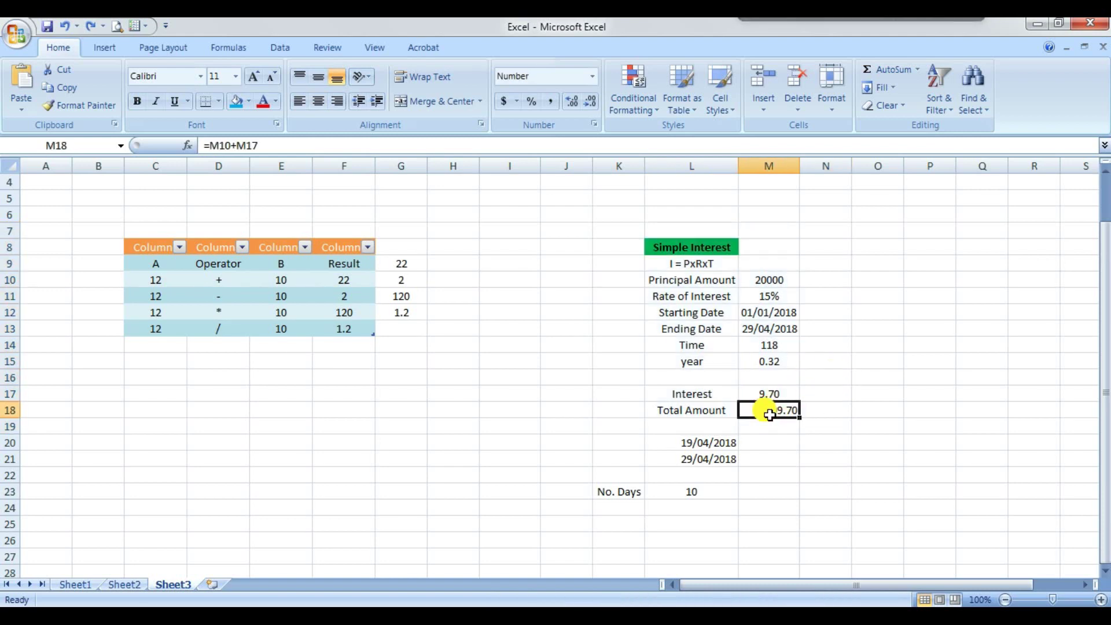